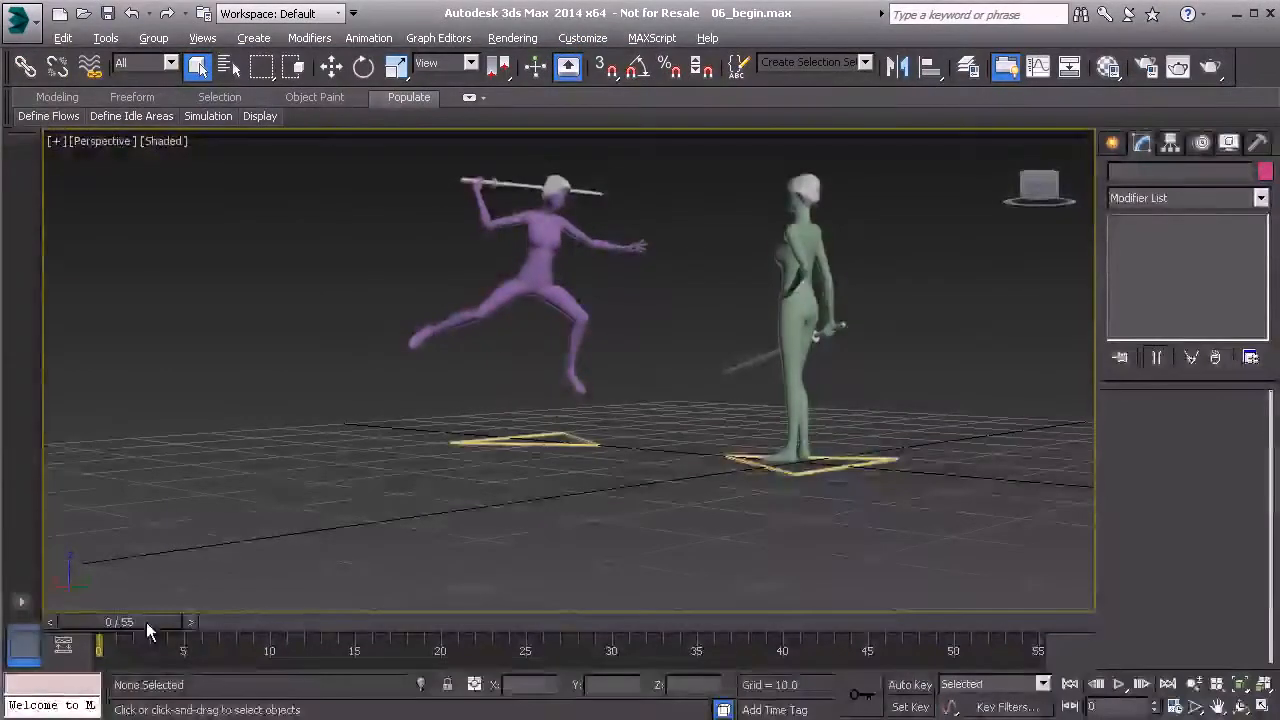
- Scrub and play the sword-fight animation, stopping at frame 31
drag(148, 622, 358, 600)
click(1120, 686)
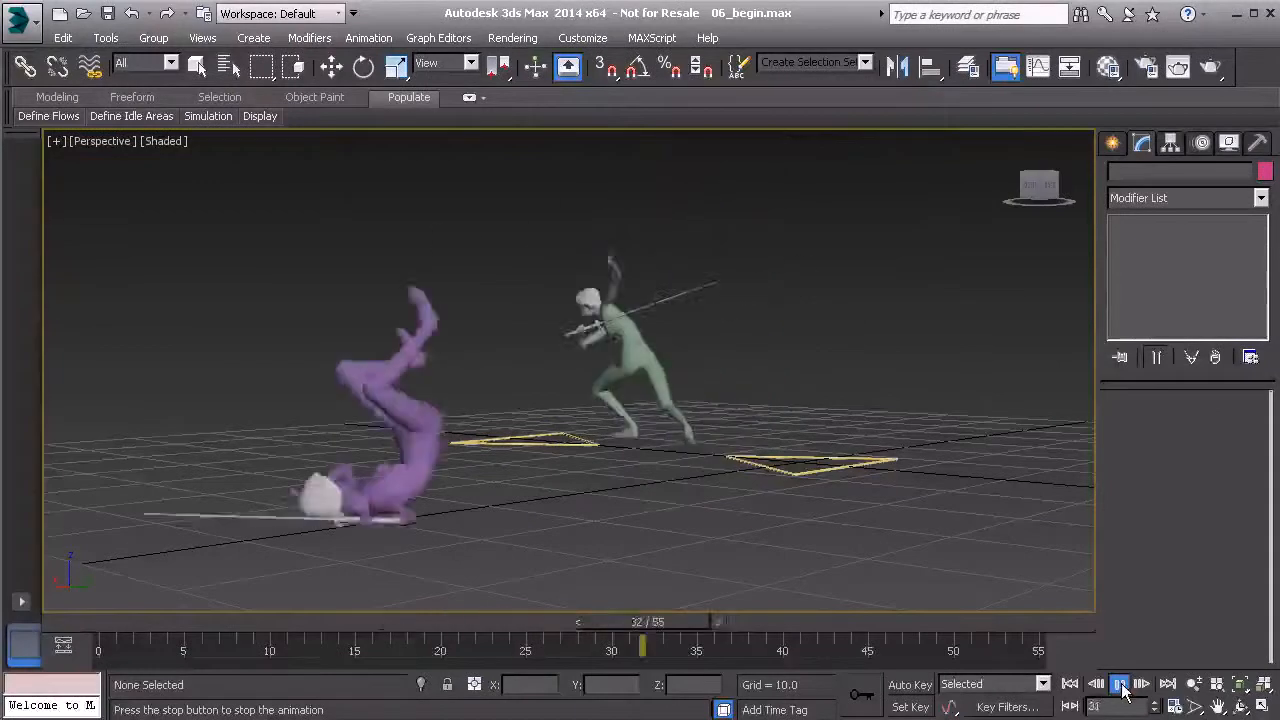
click(1120, 685)
drag(160, 620, 634, 645)
- Unhide controls_layer in the layer manager to show the rig controls, and close the manager
click(105, 37)
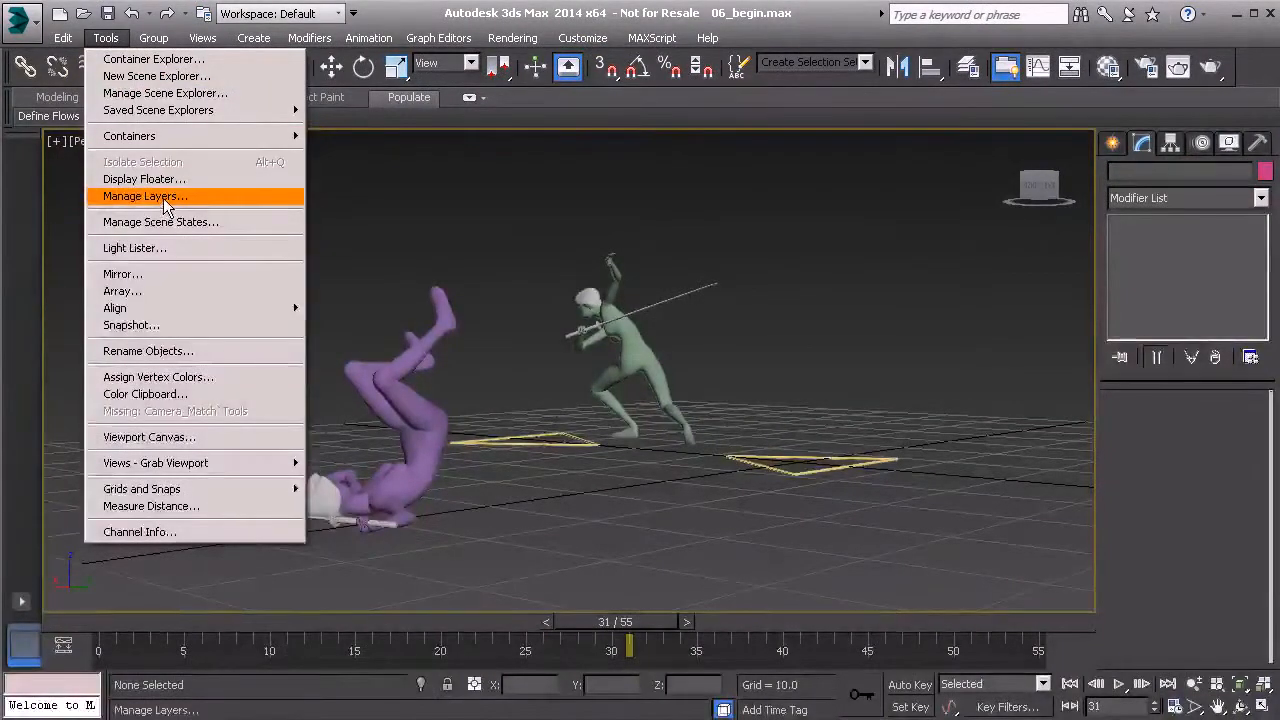
click(166, 206)
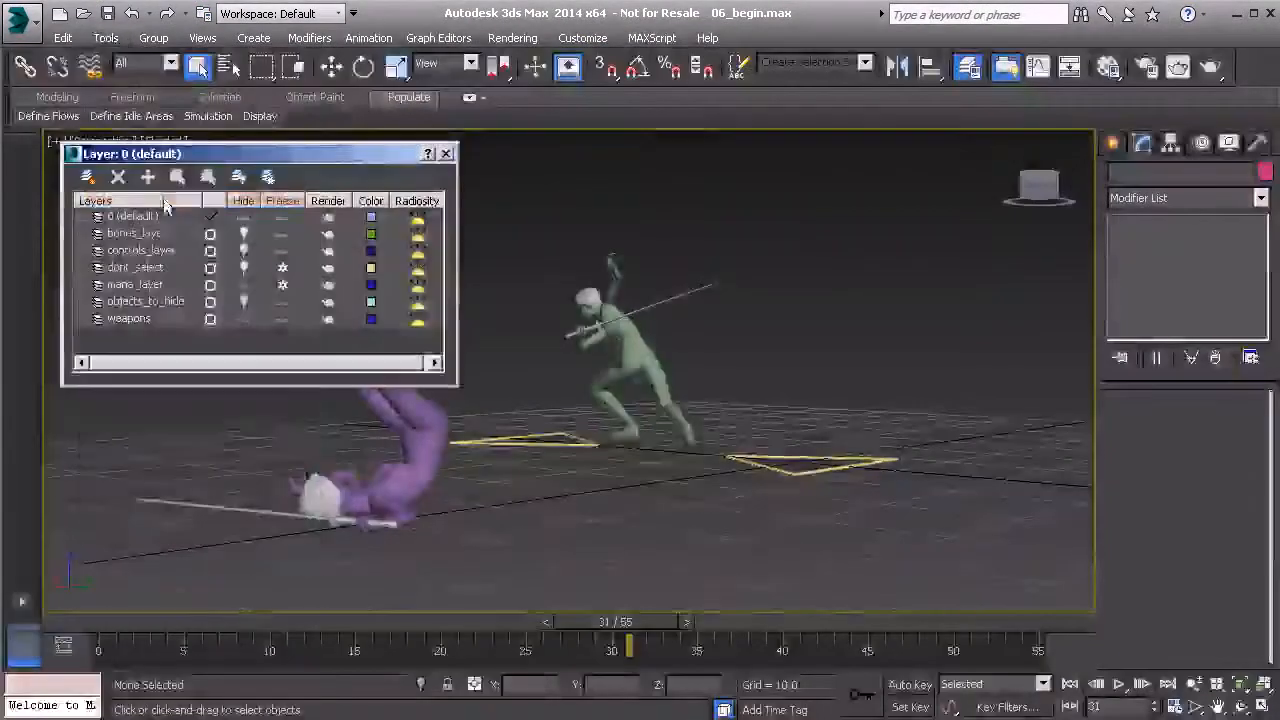
click(241, 251)
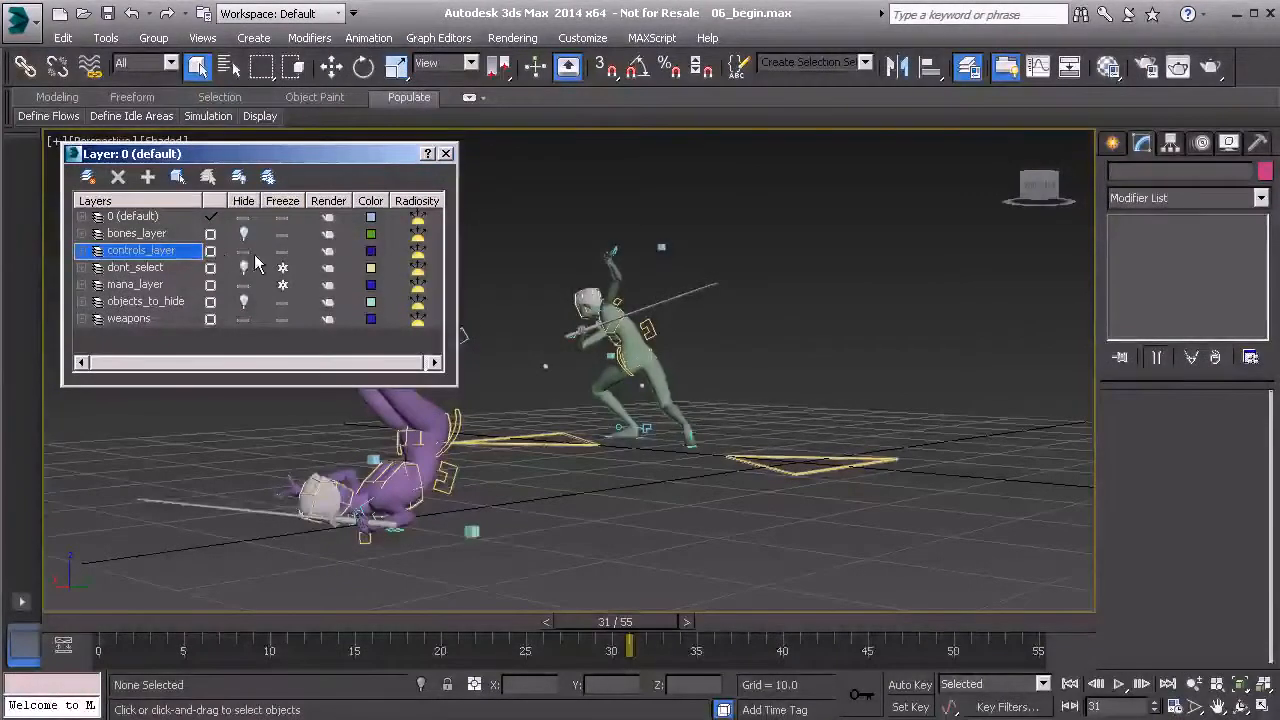
click(446, 154)
- Go to frame 40 and select the Anim_L_Leg002 control near the purple character's raised foot
drag(623, 621, 767, 621)
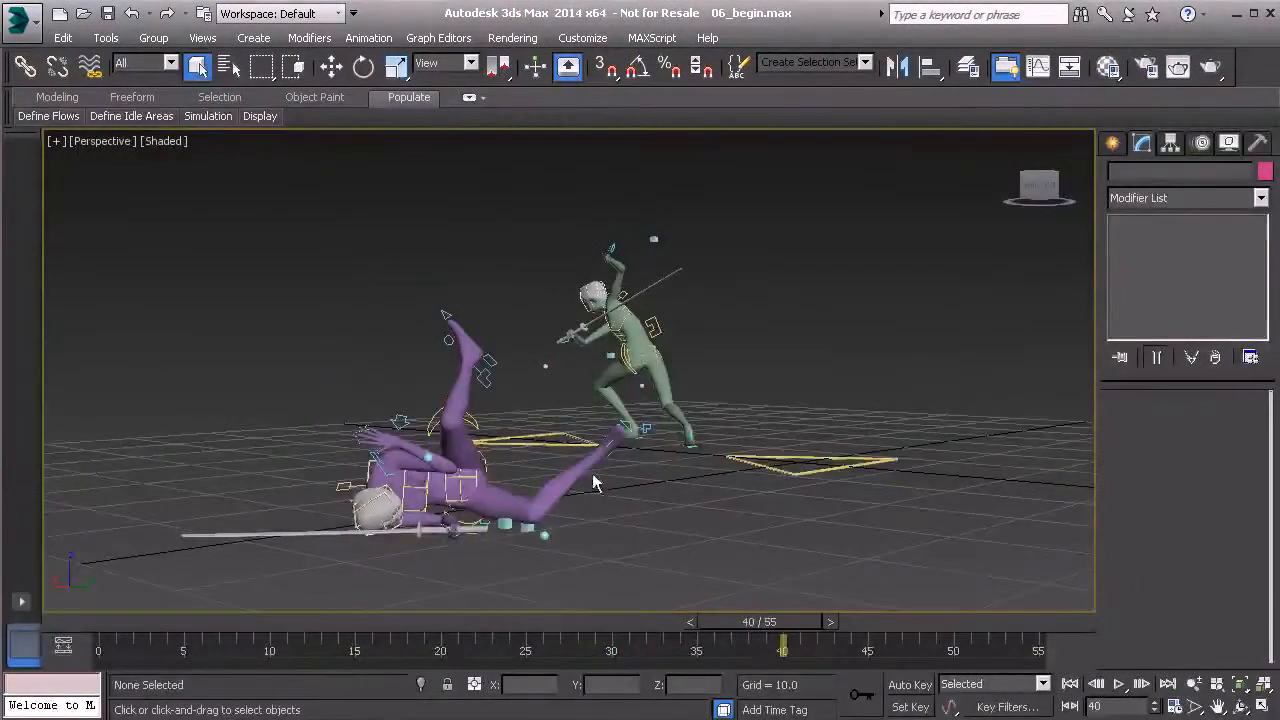
click(481, 376)
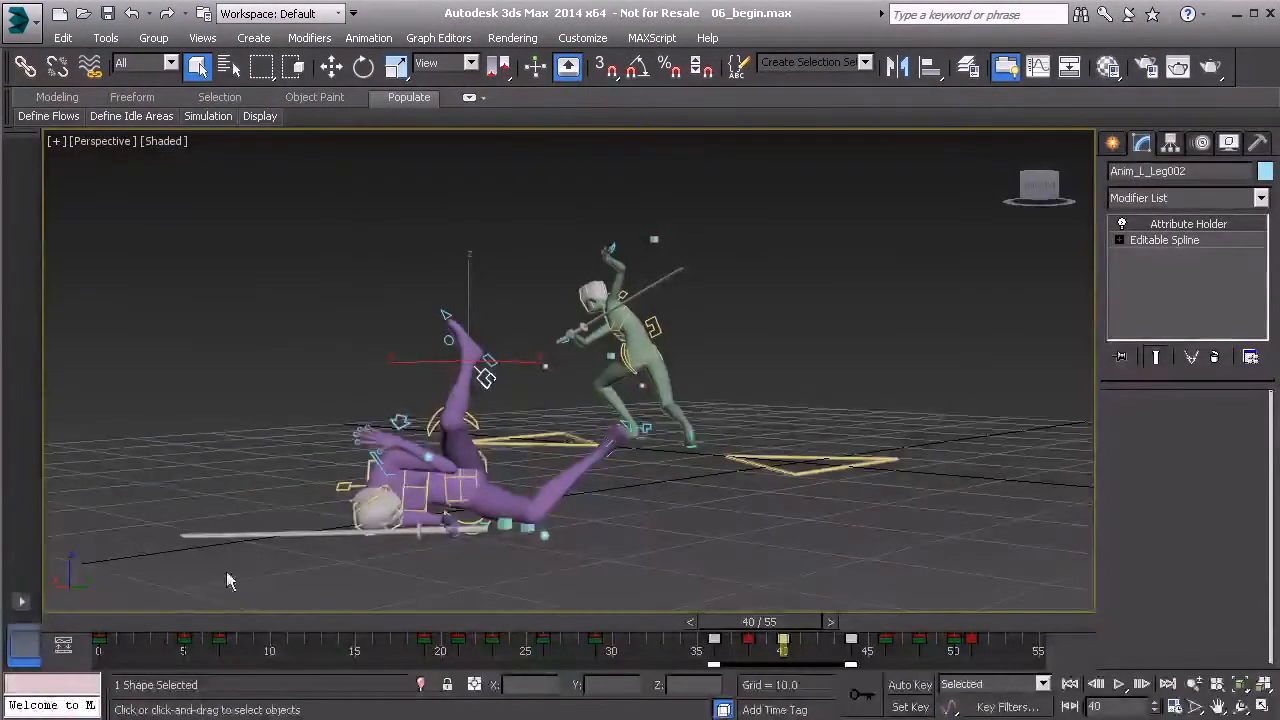
- Examine the leg control's tracks and curves in the mini Curve Editor below the viewport, and close it
click(62, 648)
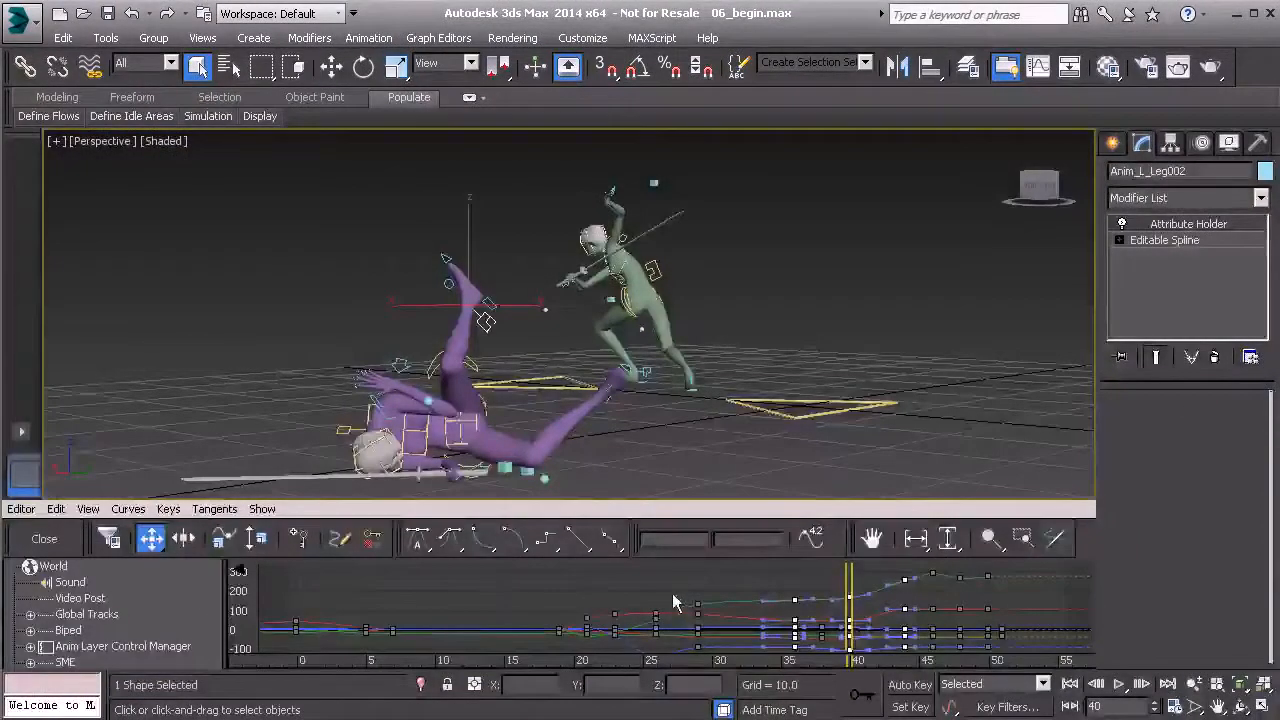
middle_drag(673, 601, 608, 590)
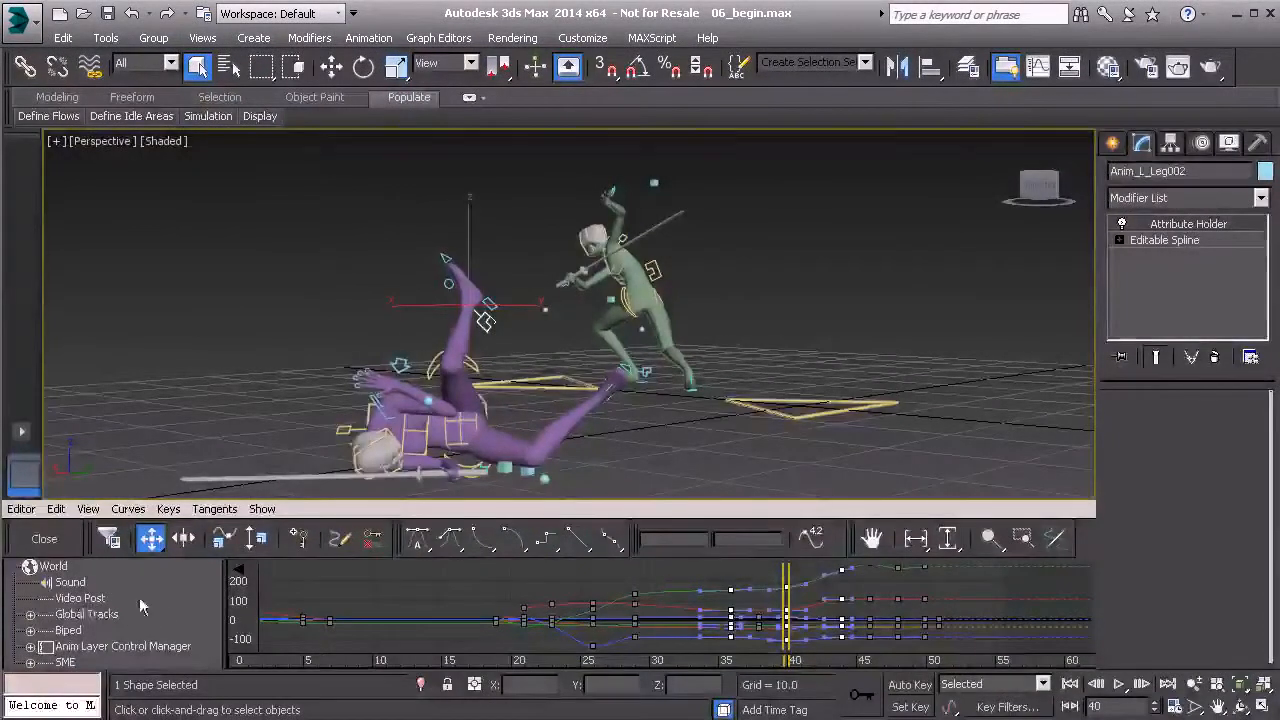
drag(103, 628, 104, 514)
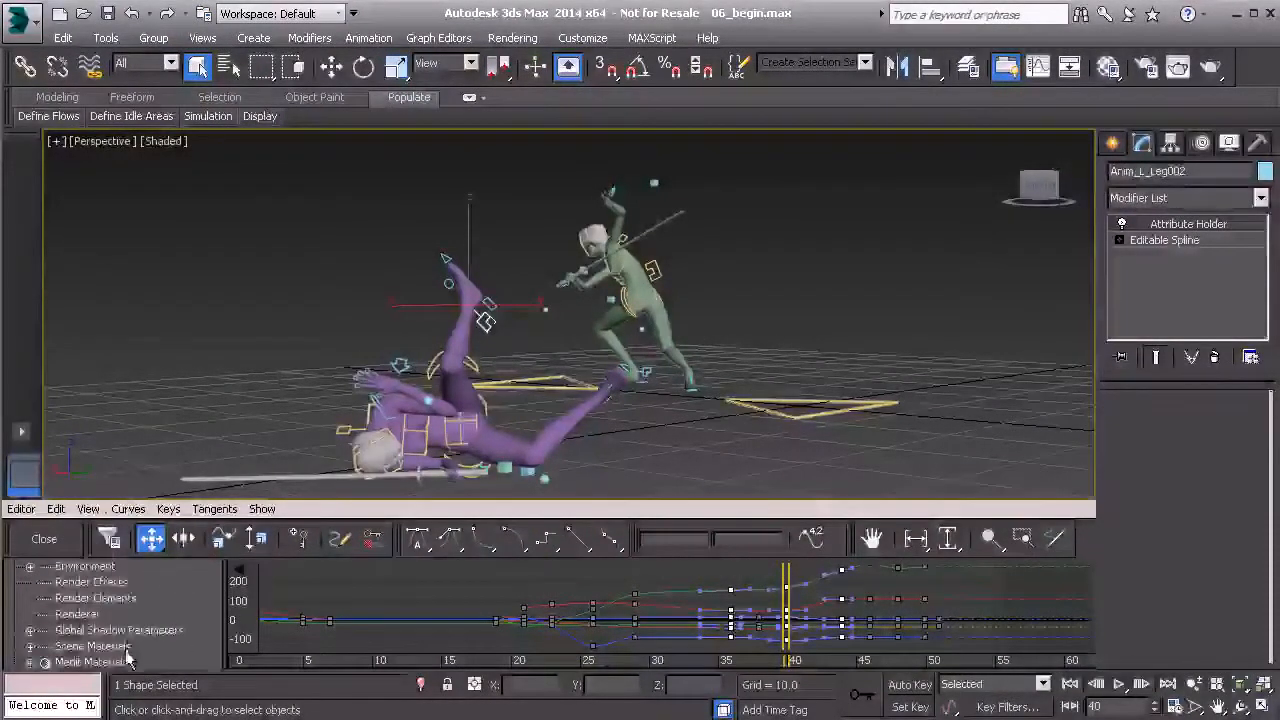
drag(127, 656, 120, 528)
drag(120, 628, 92, 552)
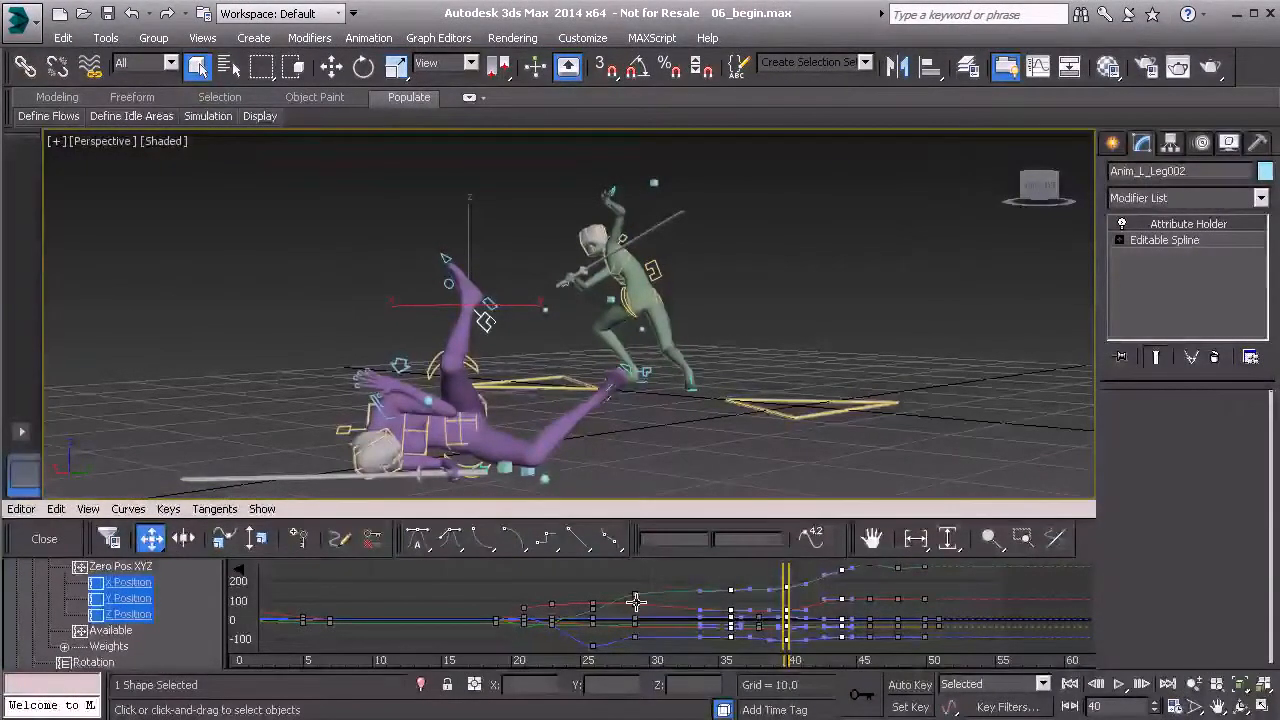
click(56, 542)
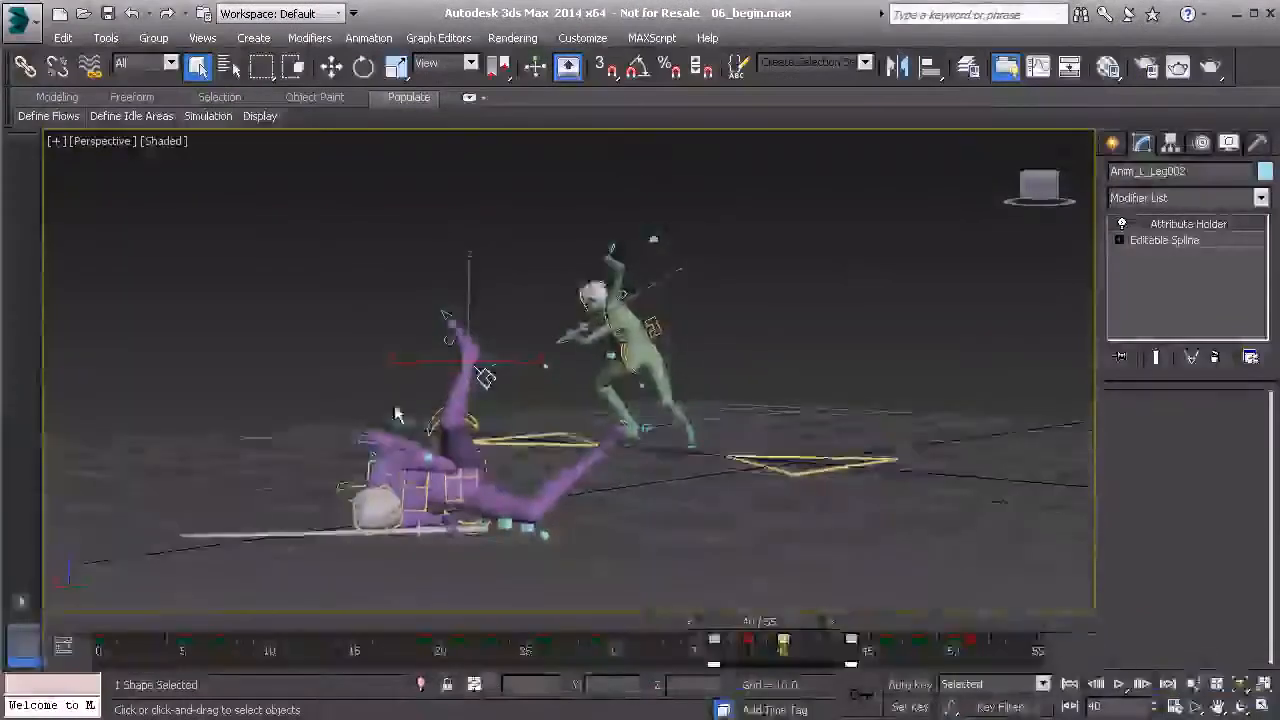
- Show the selected leg control's animation curves in the floating Track View - Curve Editor window
right_click(428, 176)
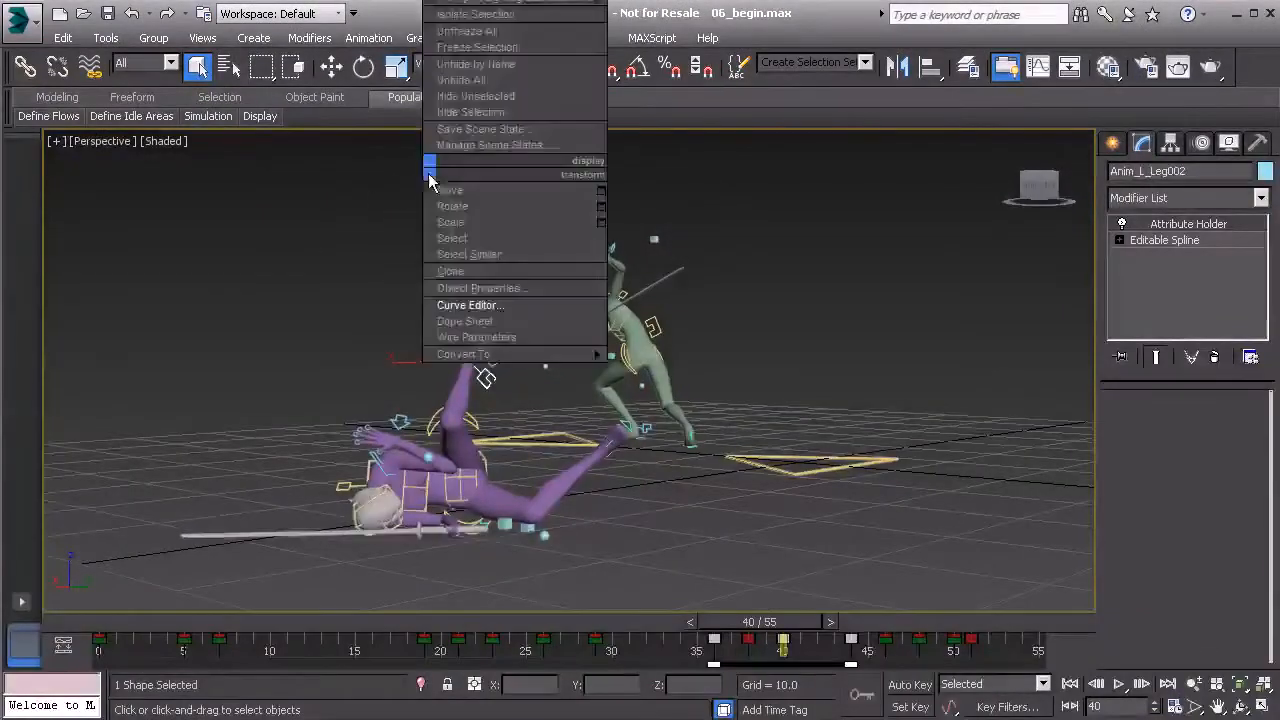
click(476, 305)
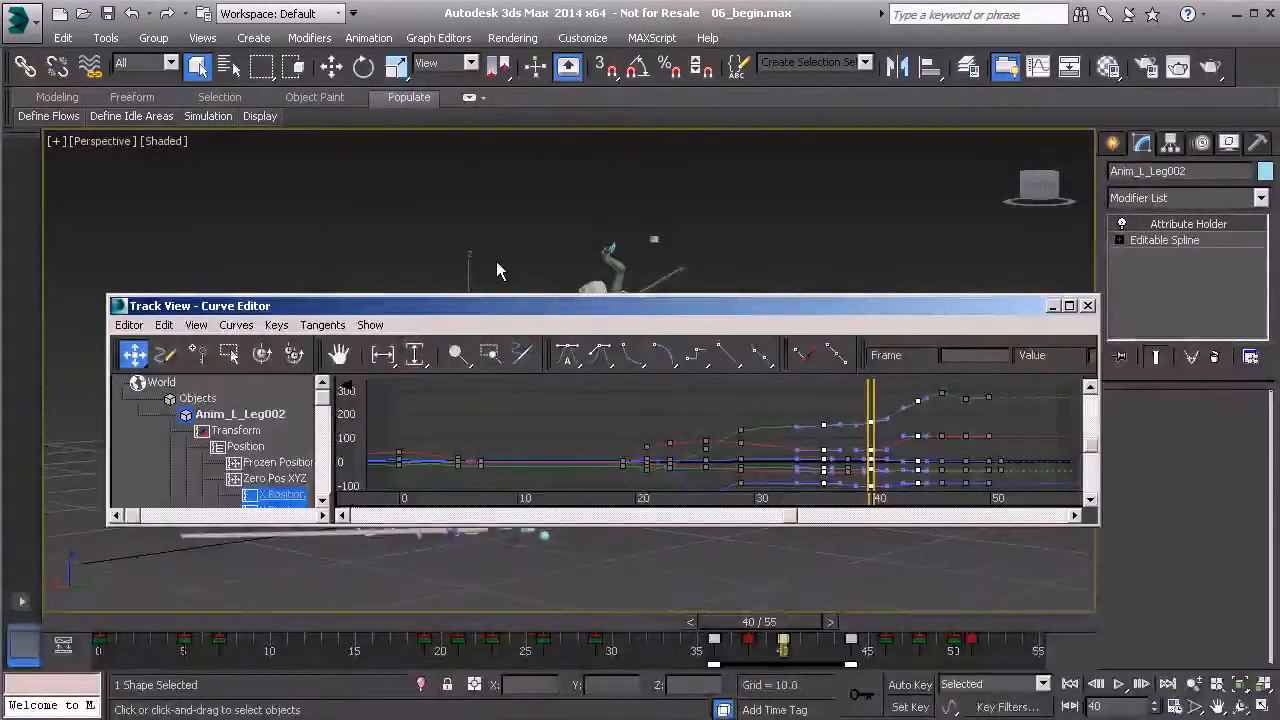
click(428, 38)
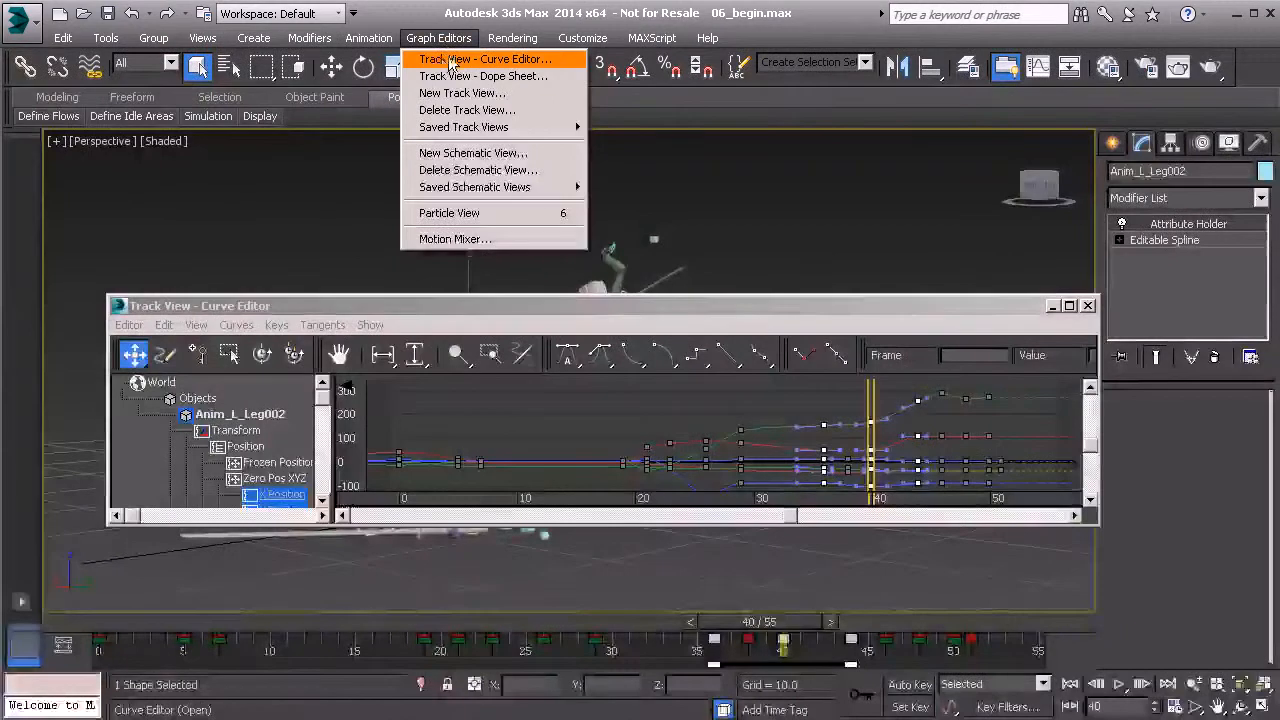
click(462, 60)
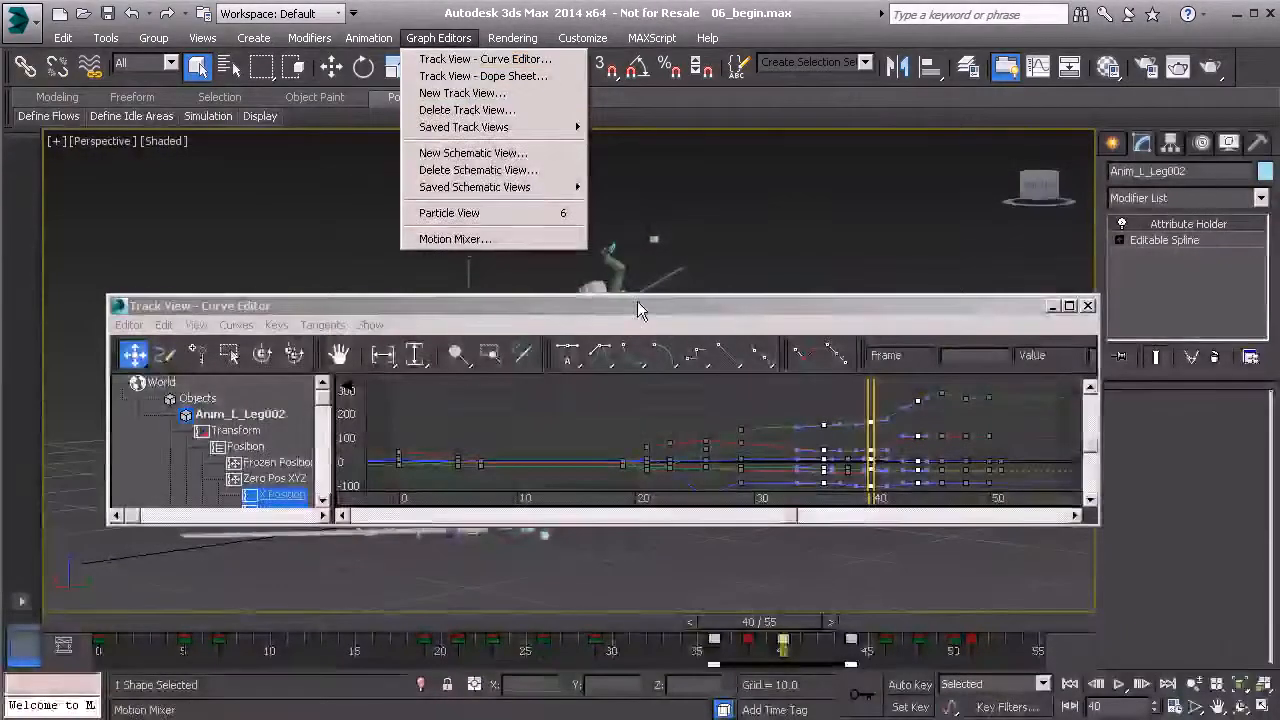
- Examine the Curve Editor's controller tracks and which Auto Expand and Auto Select options are enabled
scroll(257, 485, down, 5)
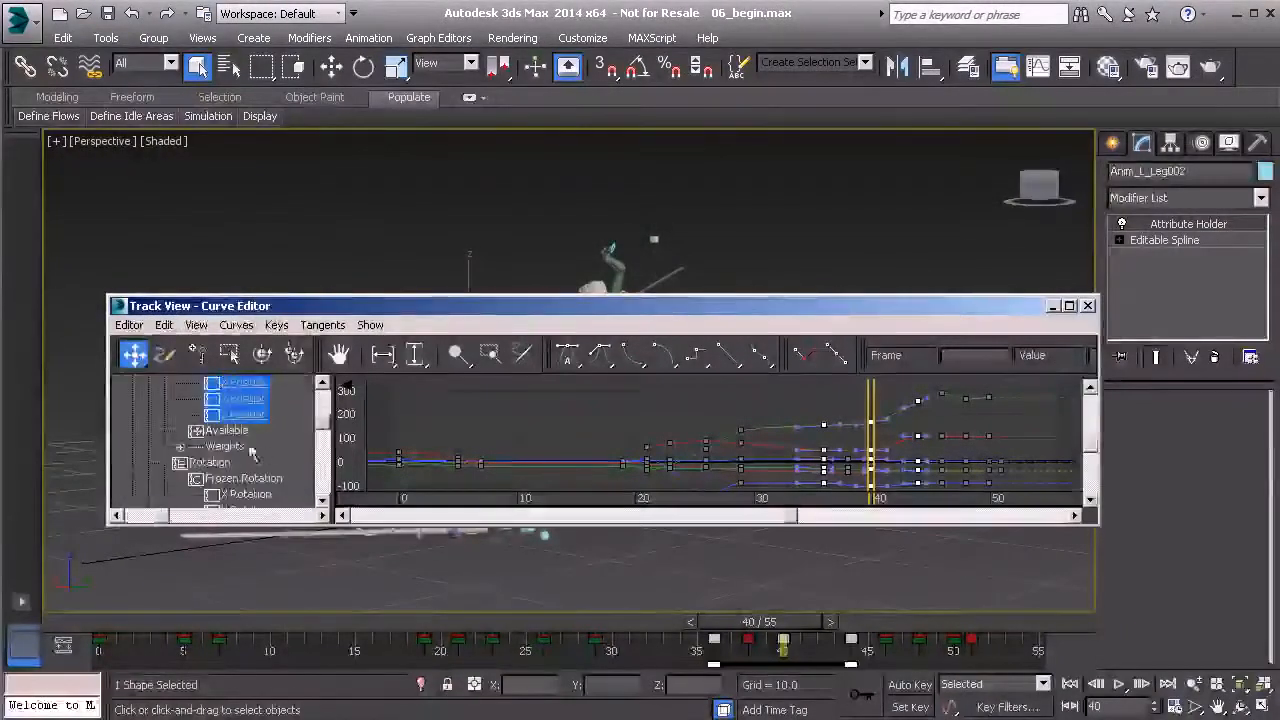
mouse_move(238, 435)
mouse_down()
mouse_move(266, 347)
mouse_move(255, 434)
mouse_up()
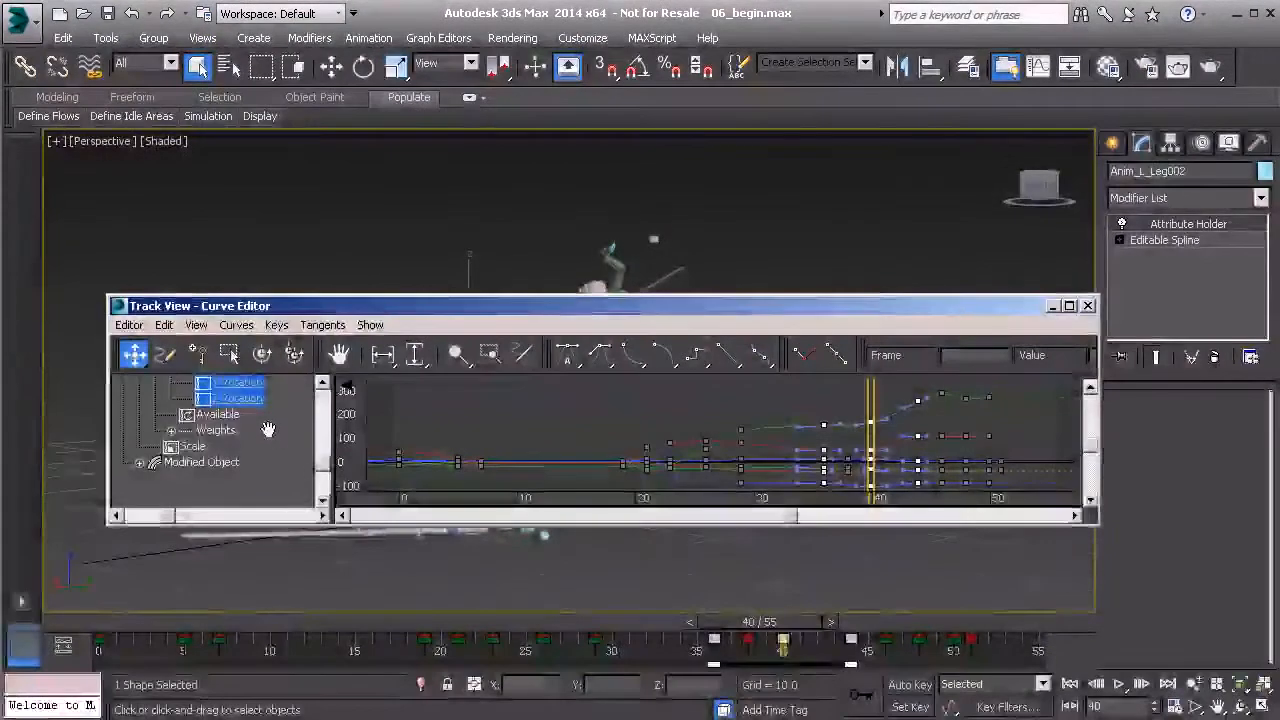
click(370, 326)
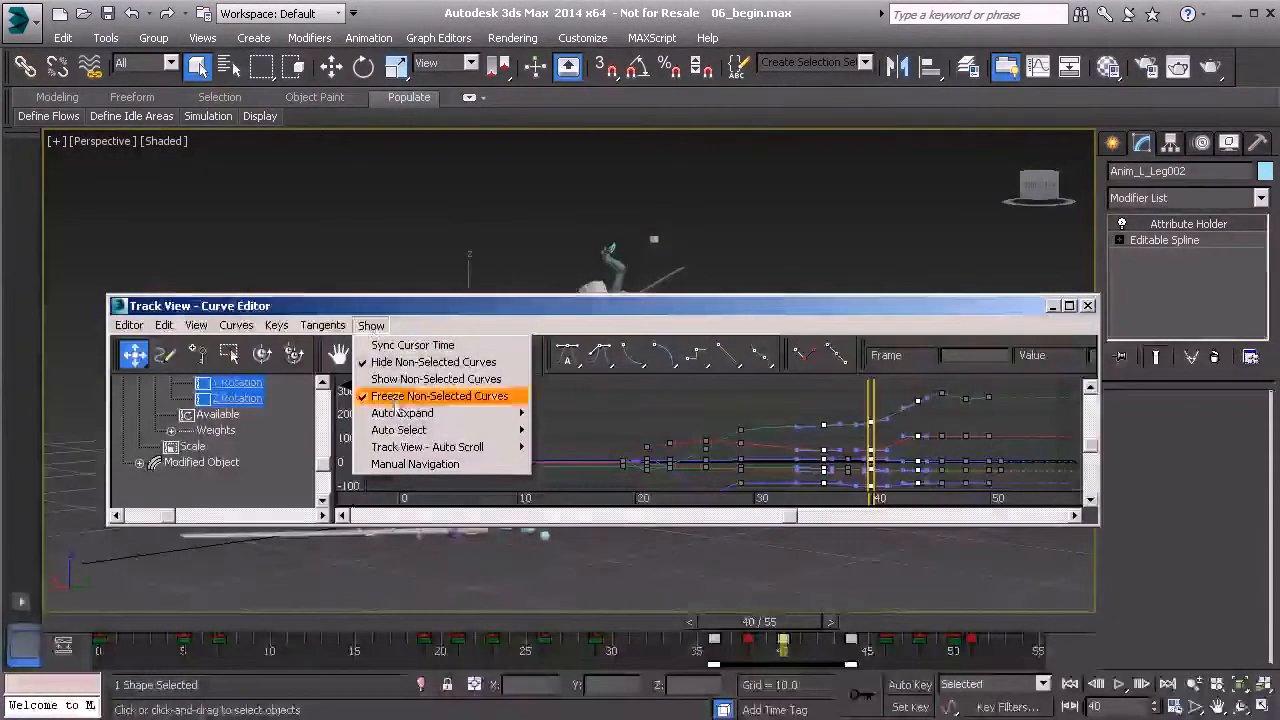
mouse_move(402, 431)
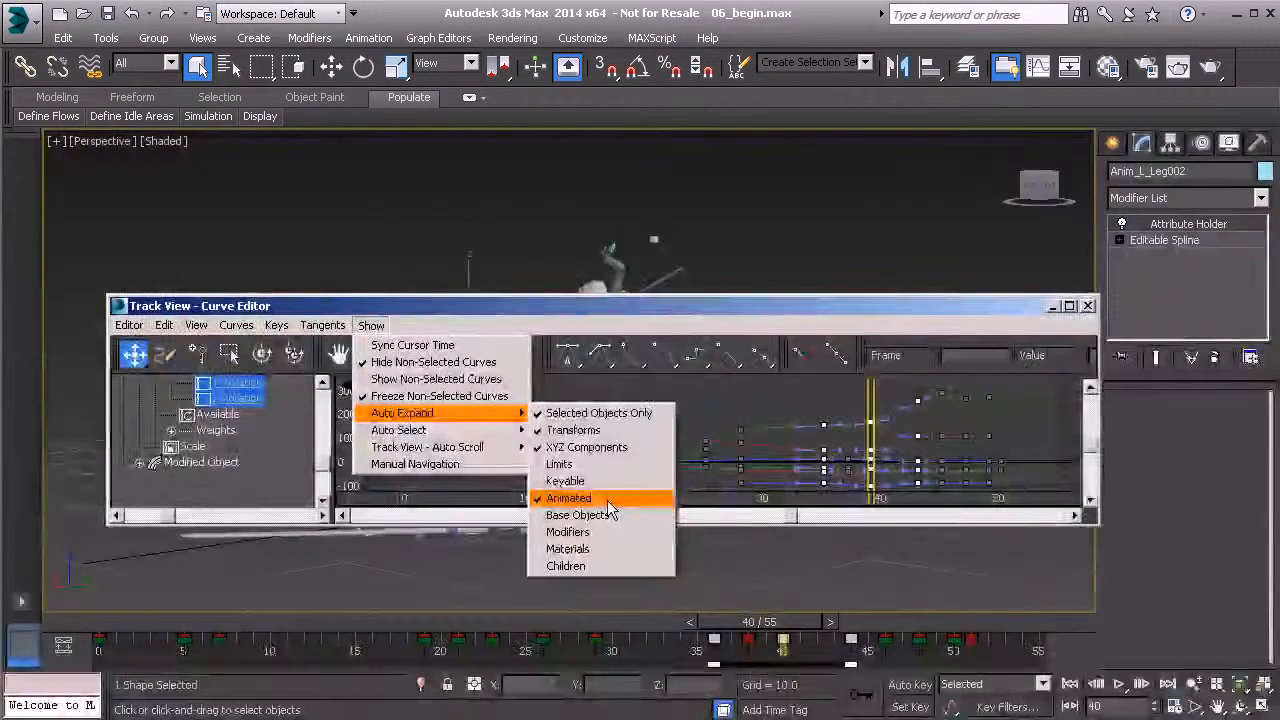
click(735, 310)
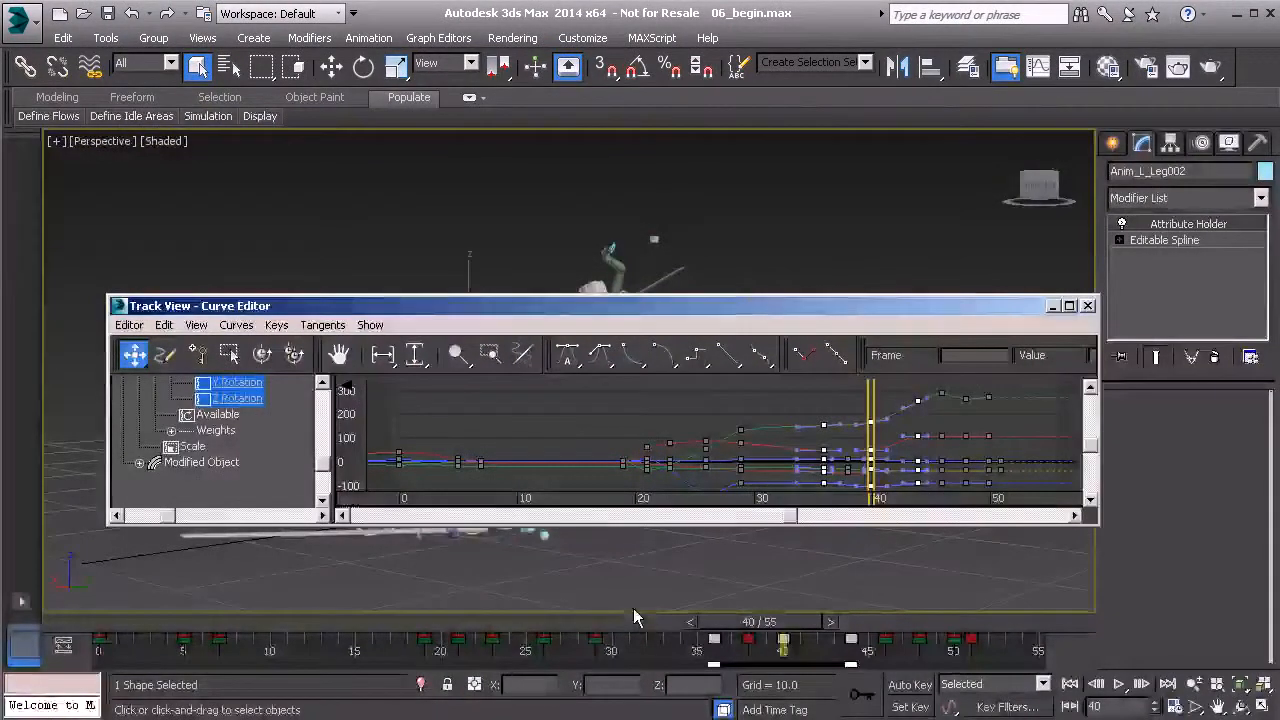
click(370, 325)
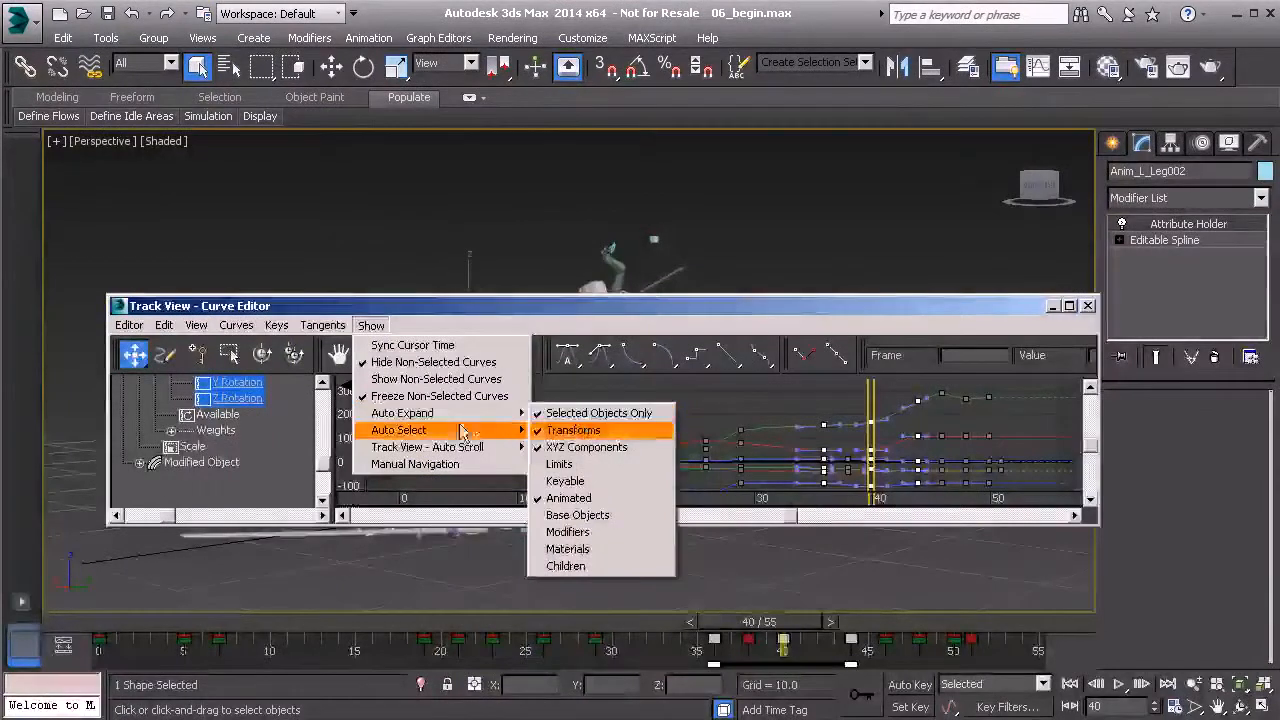
mouse_move(462, 435)
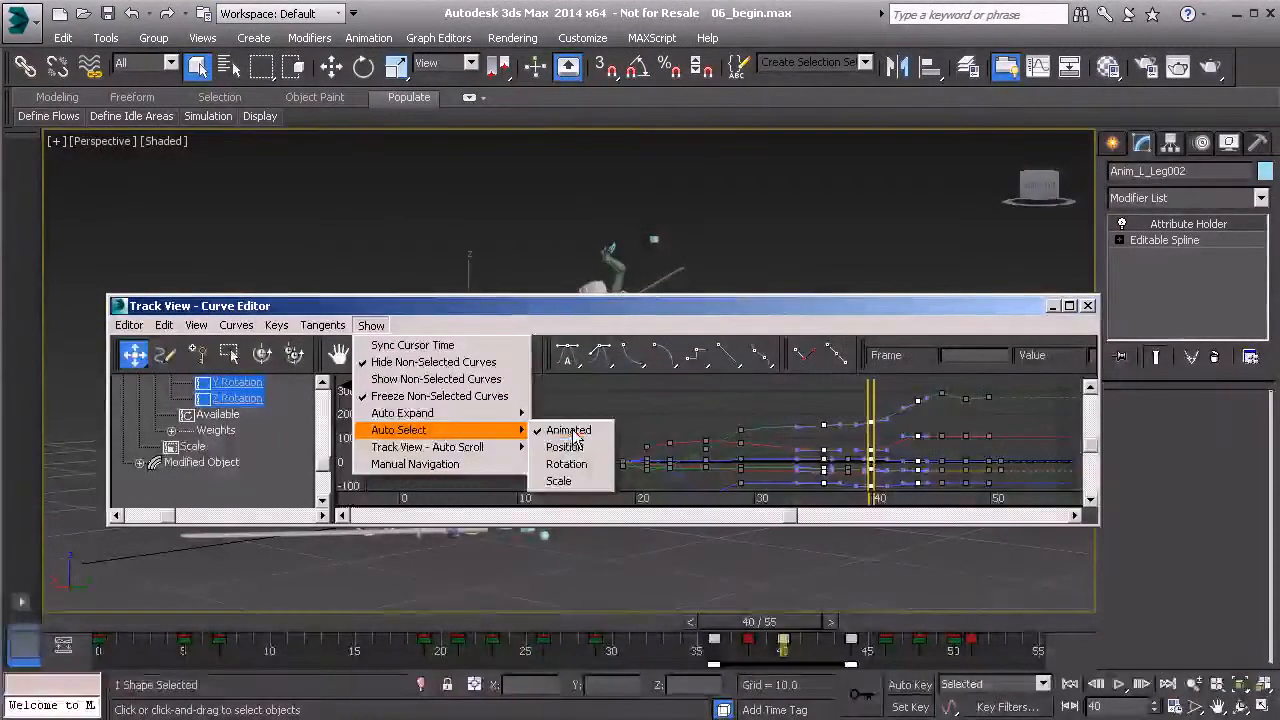
click(650, 305)
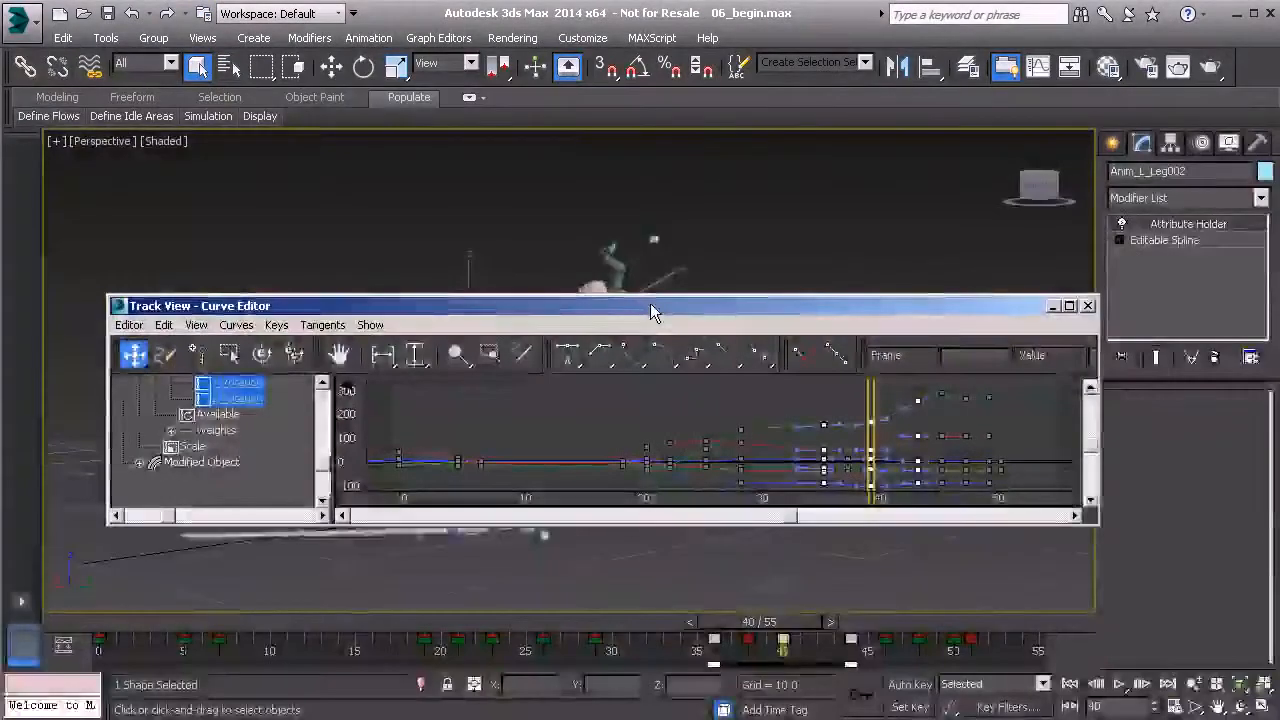
click(140, 465)
scroll(178, 460, down, 1)
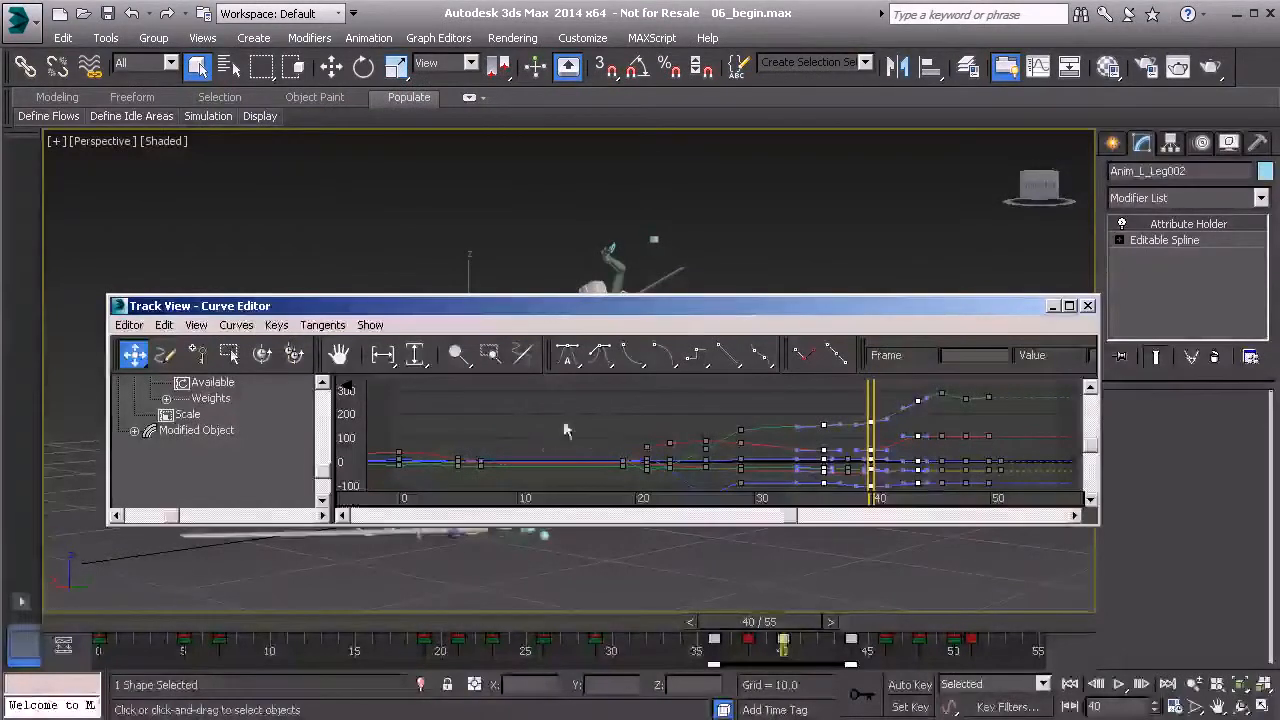
- Enlarge the Curve Editor window and position it so the raised leg and its control stay visible in the viewport
drag(688, 314, 590, 445)
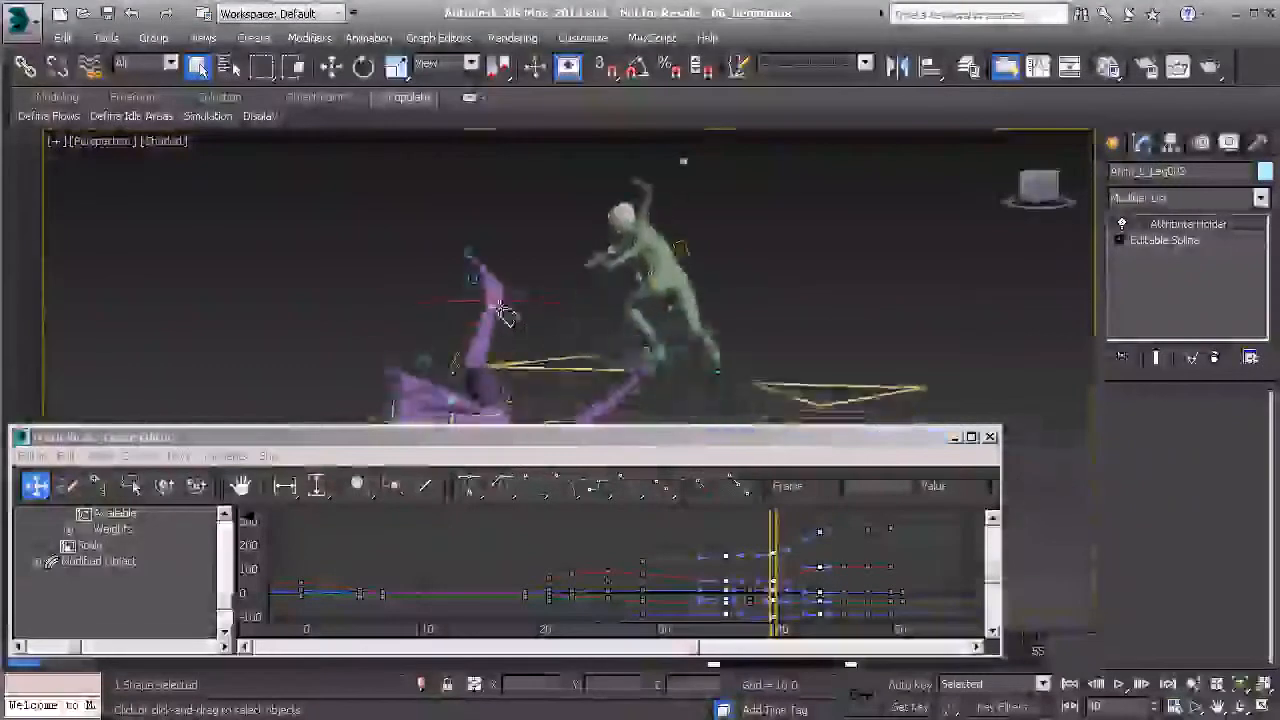
middle_drag(500, 305, 508, 252)
scroll(508, 252, up, 4)
scroll(508, 252, down, 3)
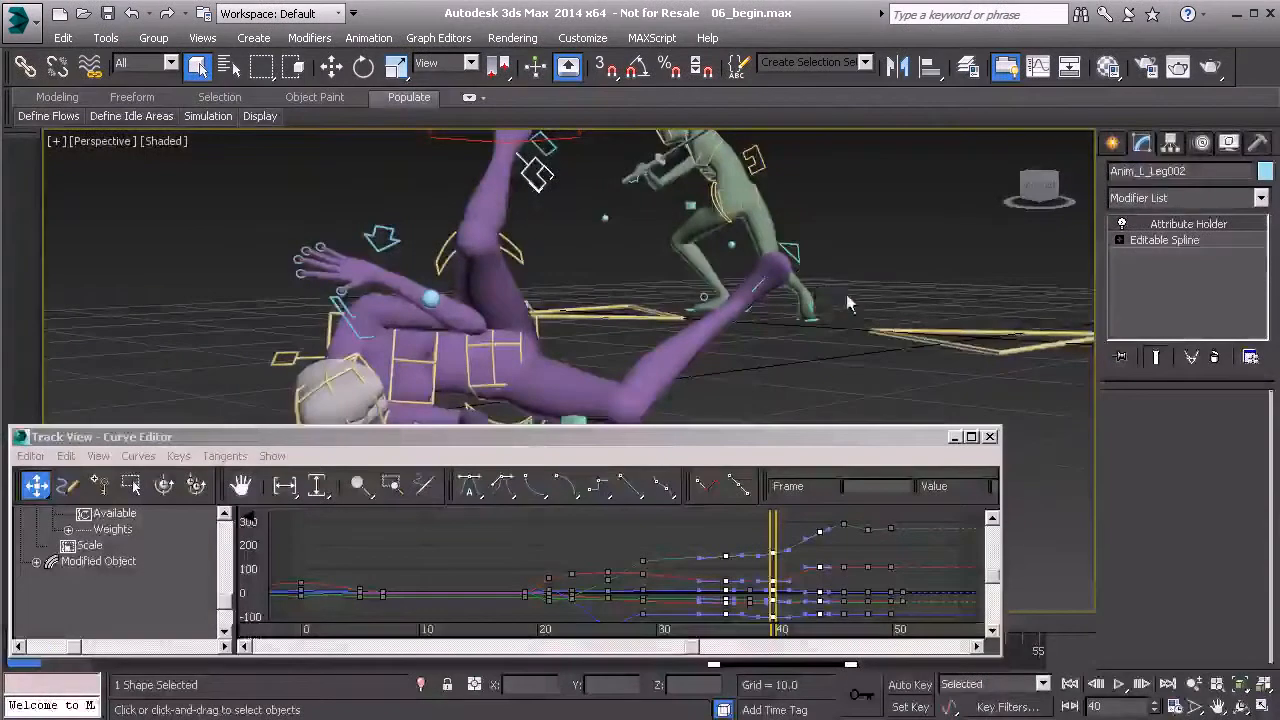
alt+middle_drag(844, 300, 790, 310)
drag(757, 438, 807, 348)
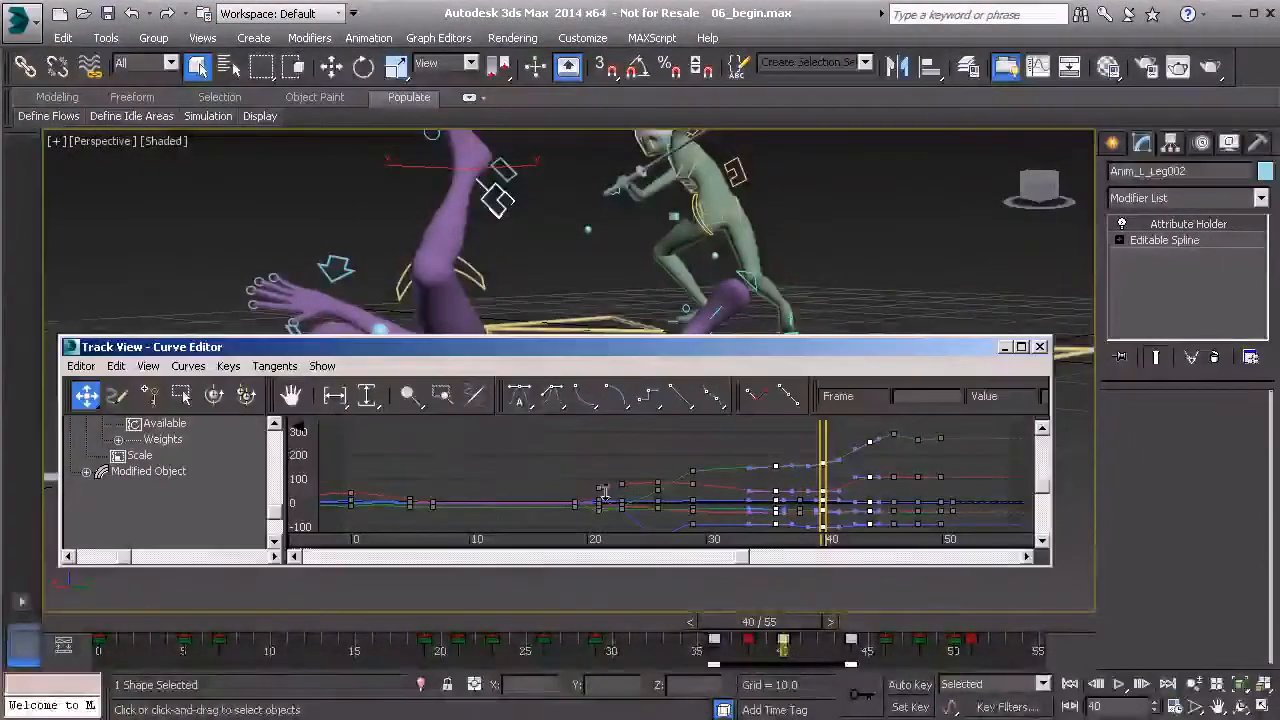
drag(899, 347, 853, 209)
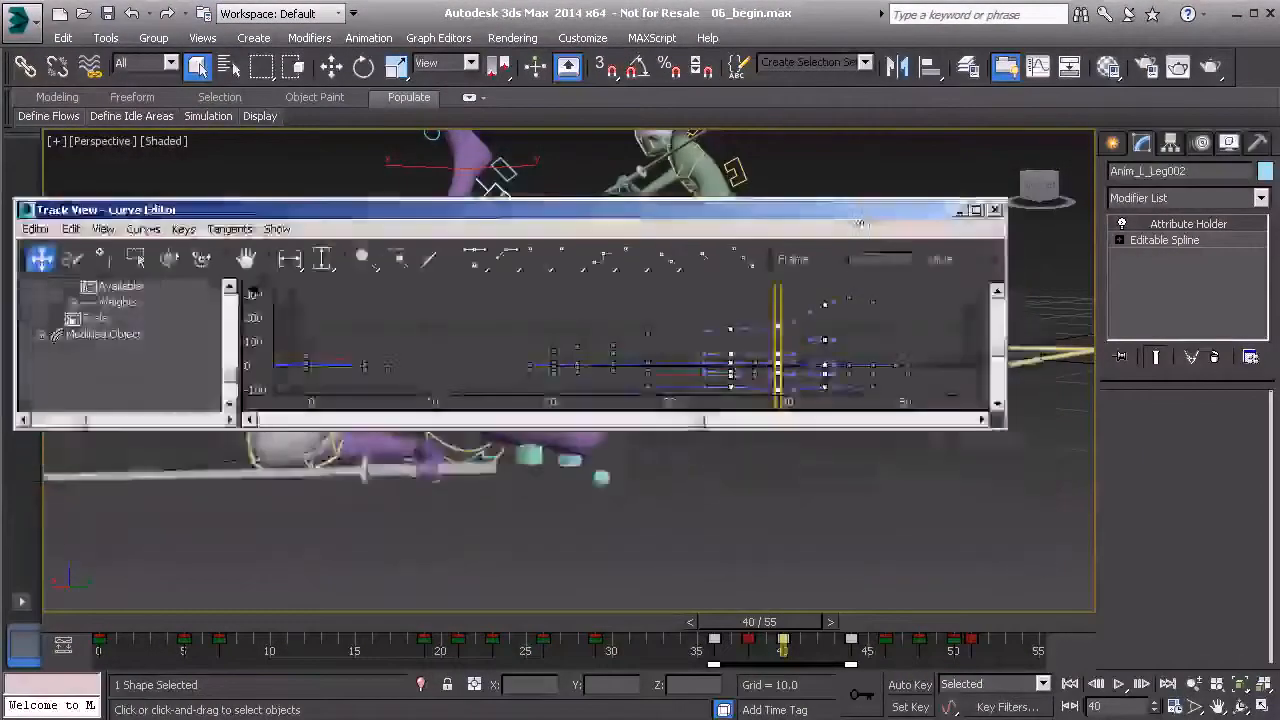
drag(1010, 431, 1033, 603)
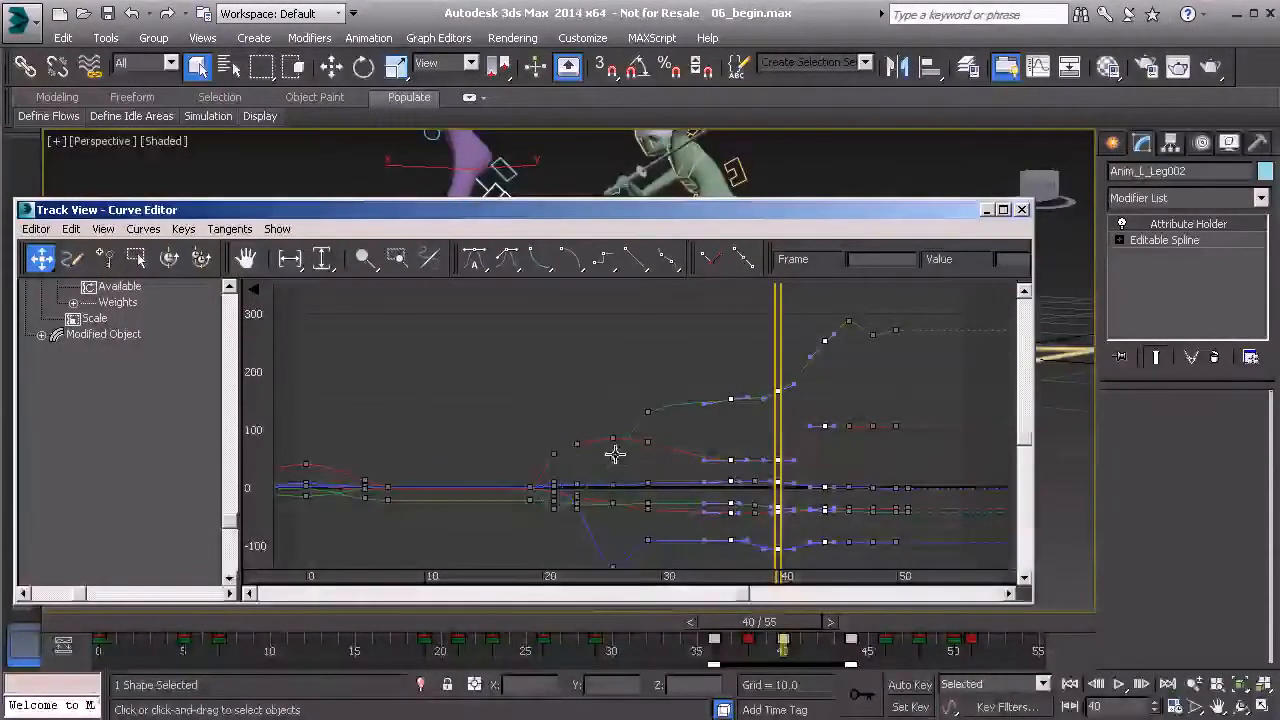
drag(576, 216, 657, 278)
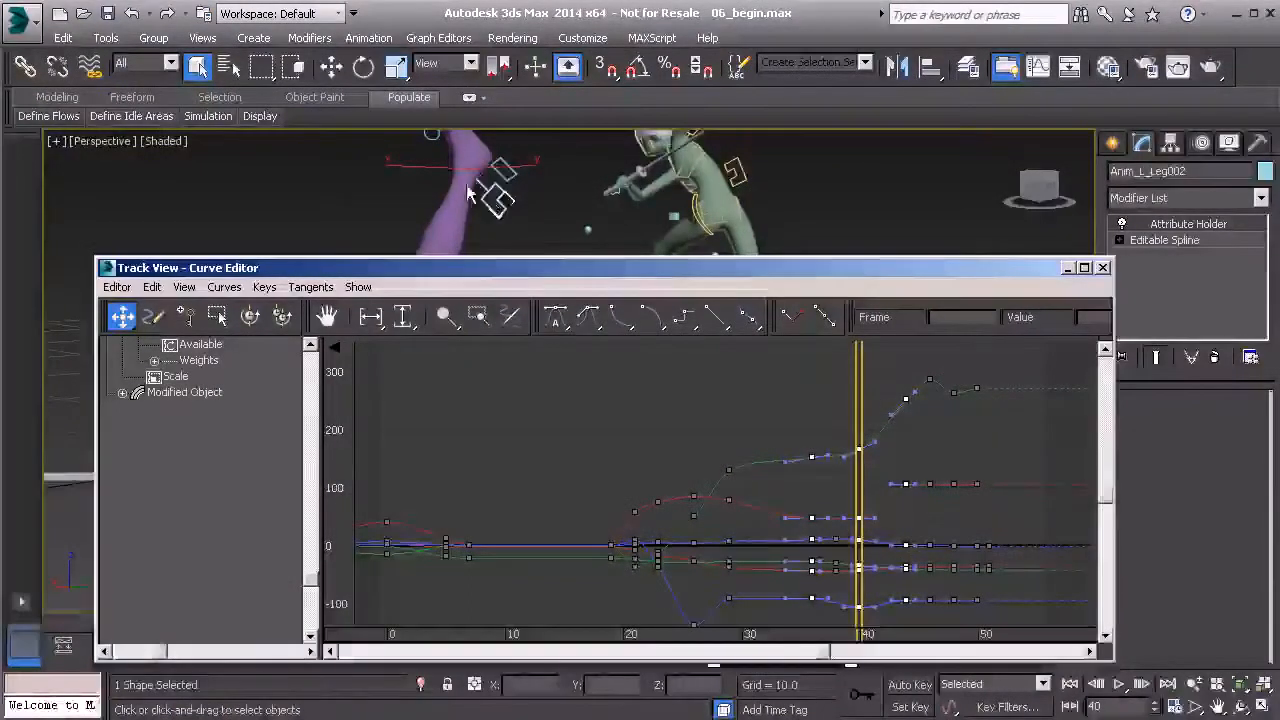
- Isolate the Z Position curve under Zero Pos XYZ and shift its frame 40 key to a value of about 9.09
scroll(218, 518, up, 6)
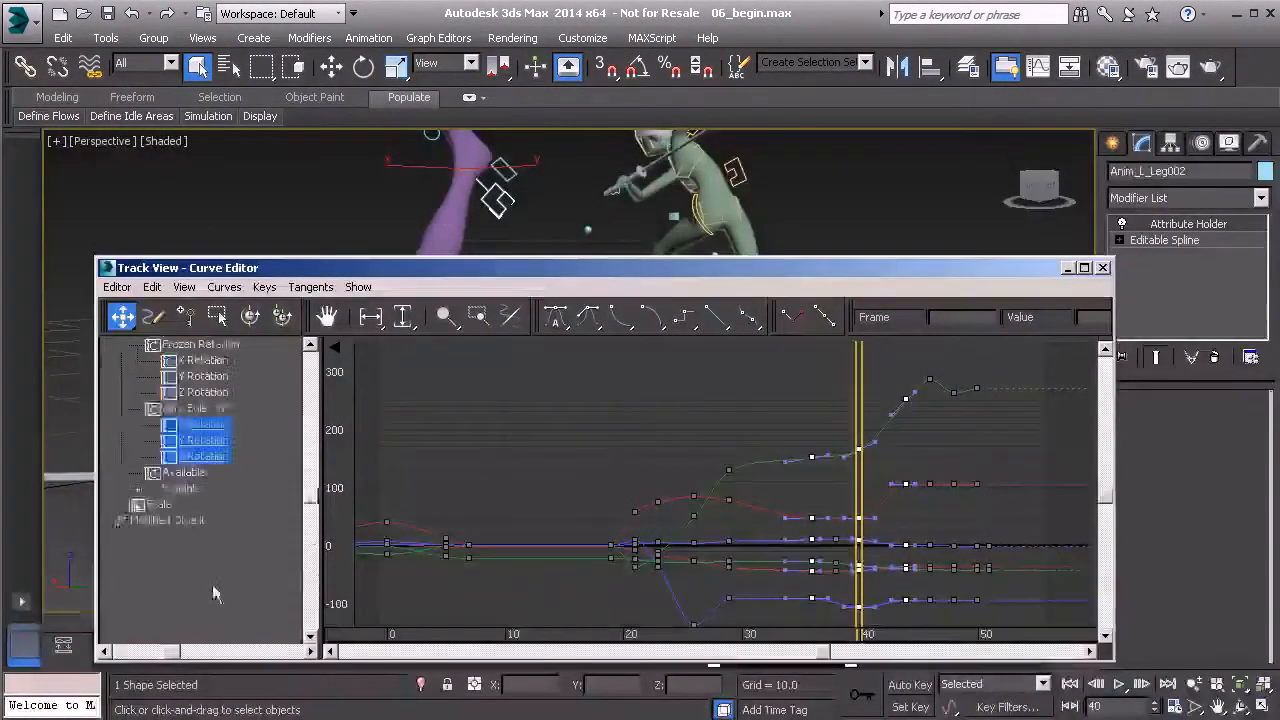
scroll(253, 486, up, 1)
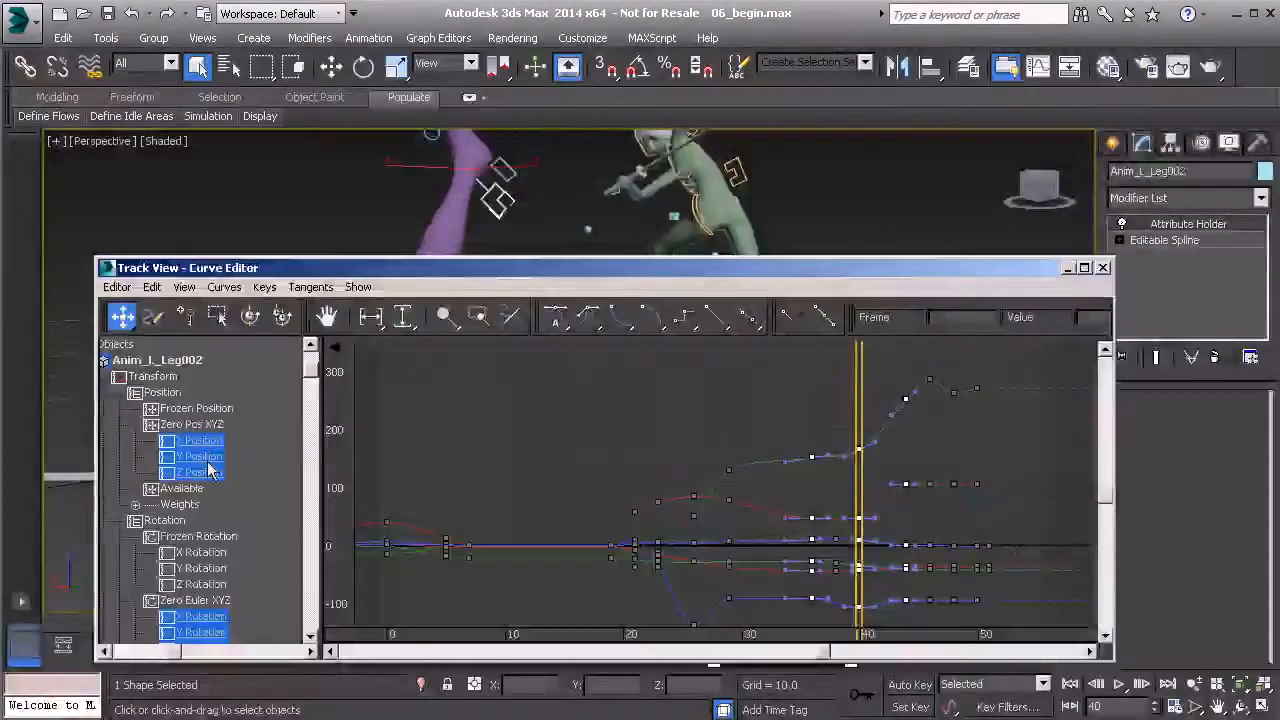
click(205, 472)
middle_drag(620, 435, 558, 426)
ctrl+alt+middle_drag(614, 509, 702, 466)
middle_drag(794, 426, 560, 456)
drag(688, 410, 712, 386)
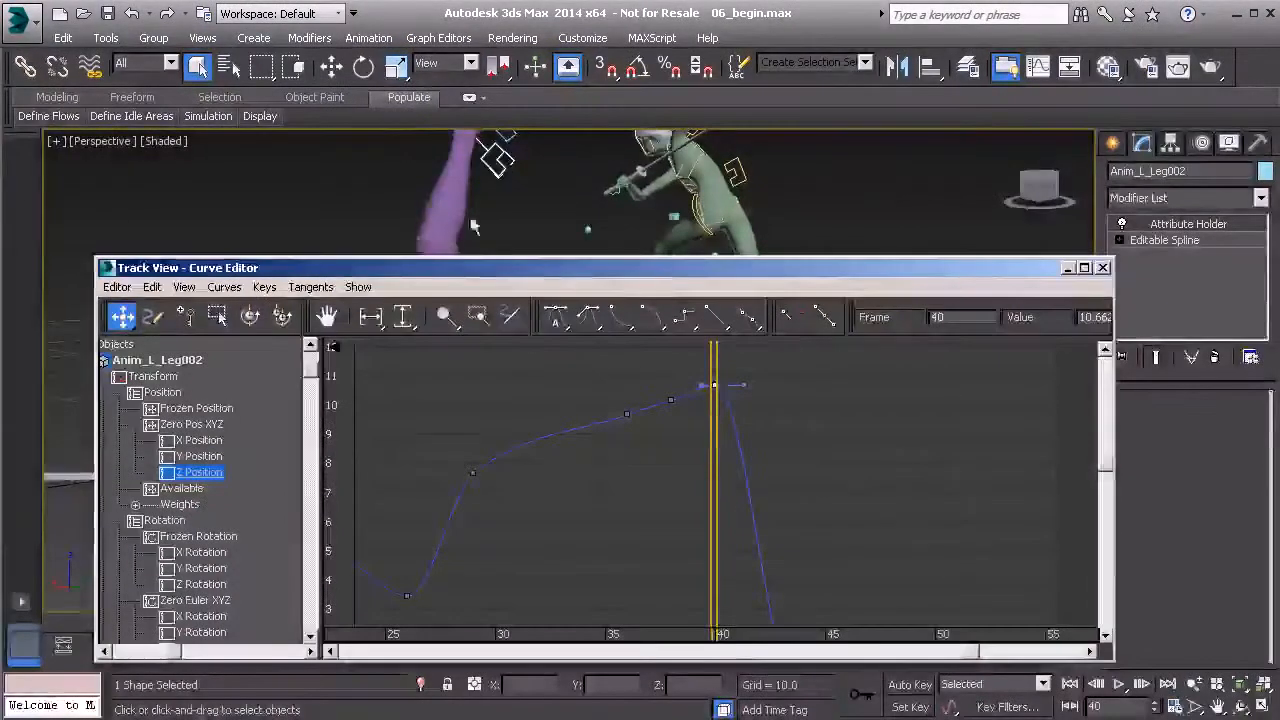
drag(476, 227, 478, 236)
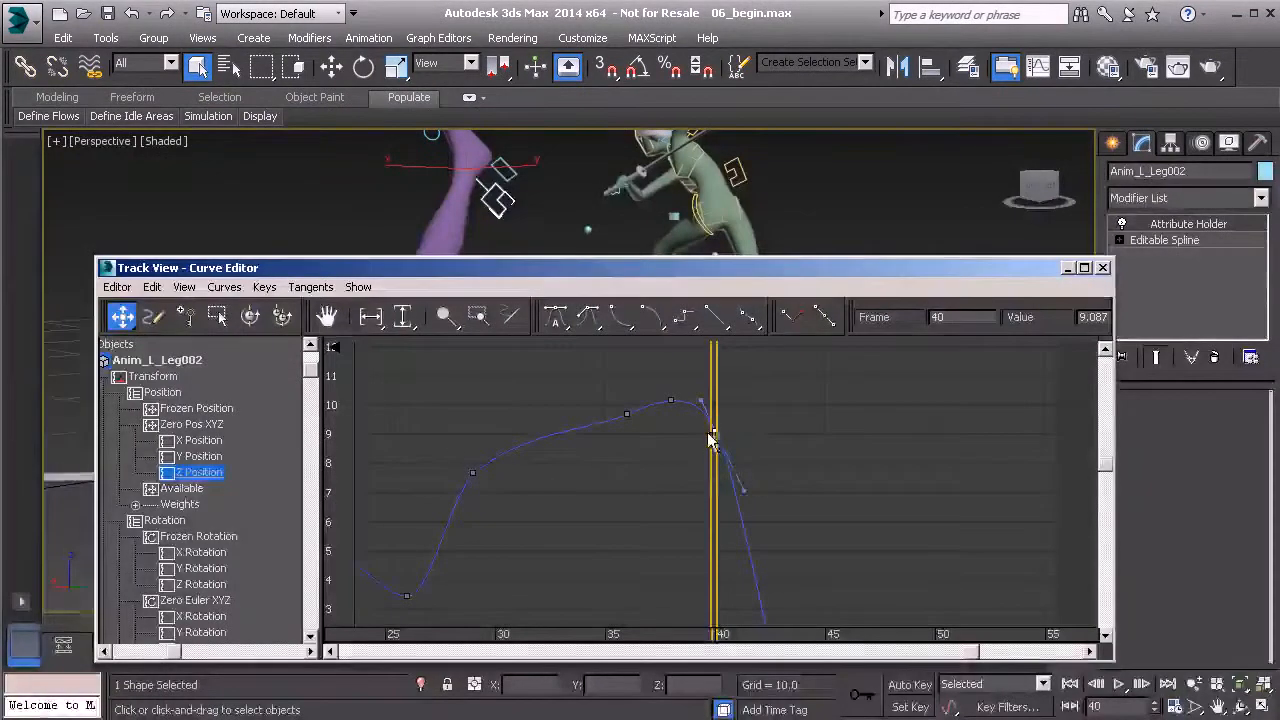
- Turn on Interactive Update and move the Z Position curve's frame 40 key to a value of about 8.61
click(184, 287)
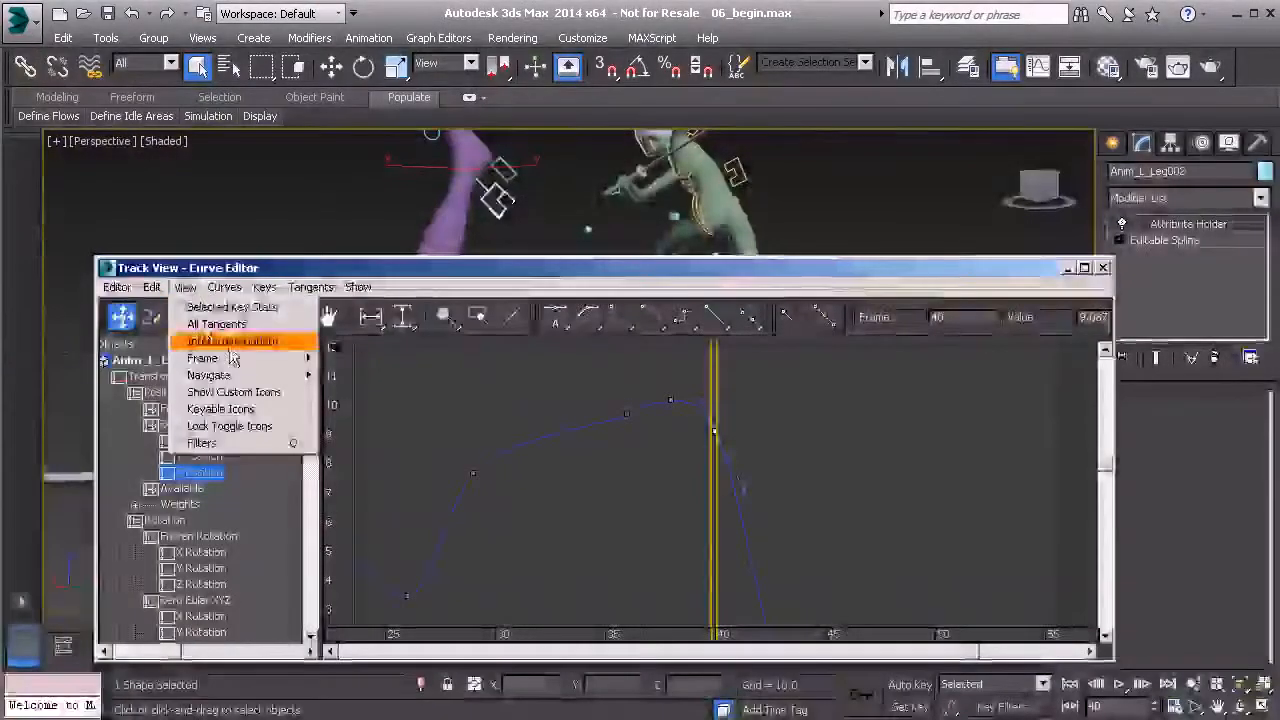
click(231, 343)
drag(714, 431, 722, 398)
right_click(726, 396)
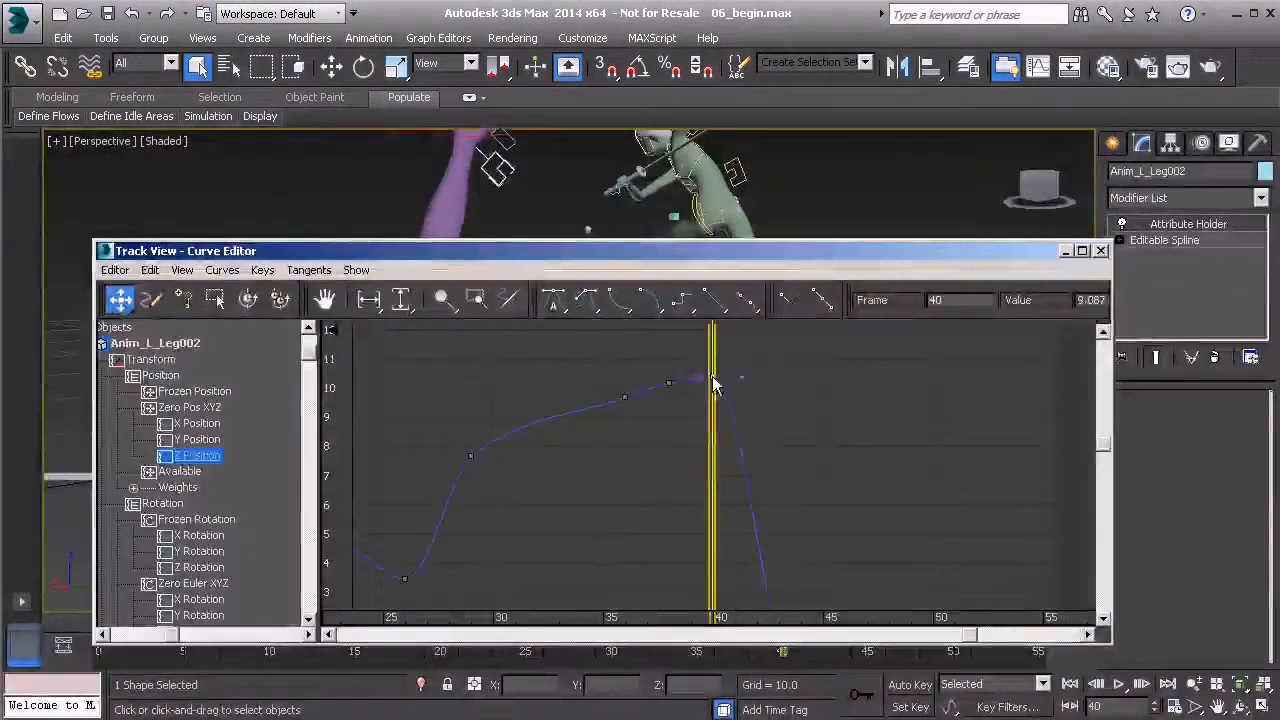
drag(712, 408, 714, 329)
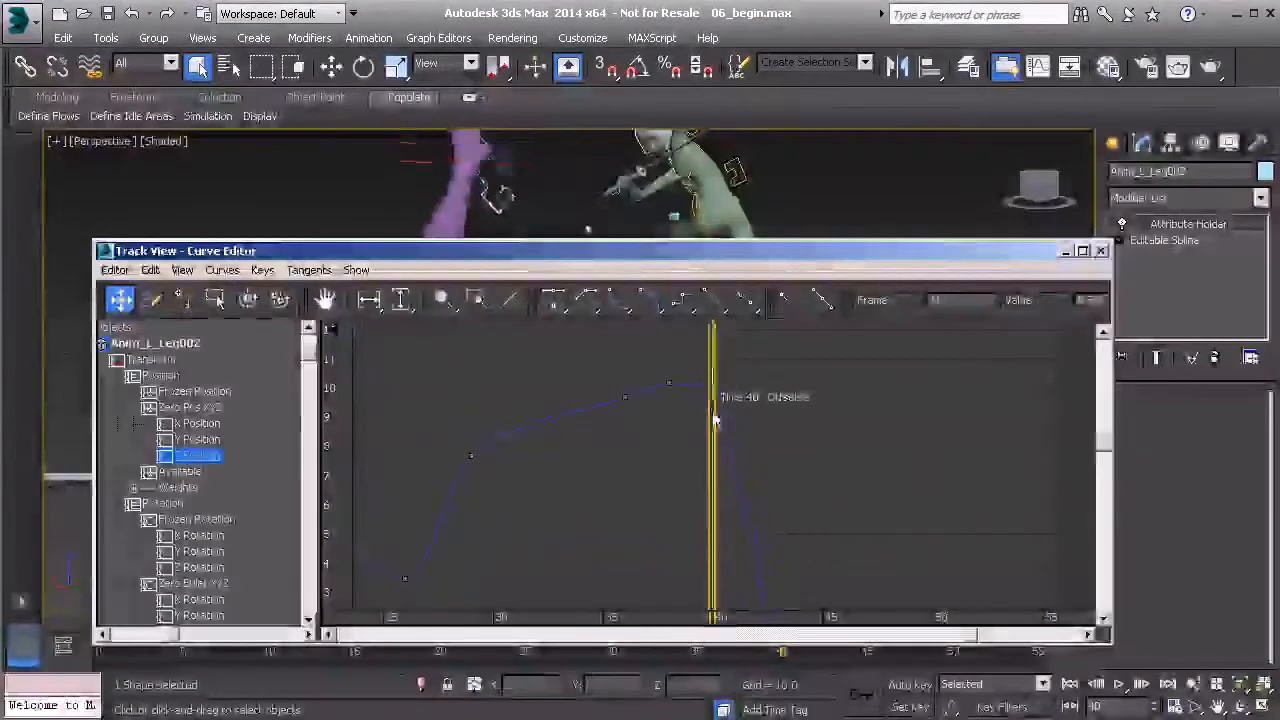
mouse_move(714, 420)
mouse_down()
mouse_move(714, 437)
mouse_move(714, 400)
mouse_move(709, 414)
mouse_up()
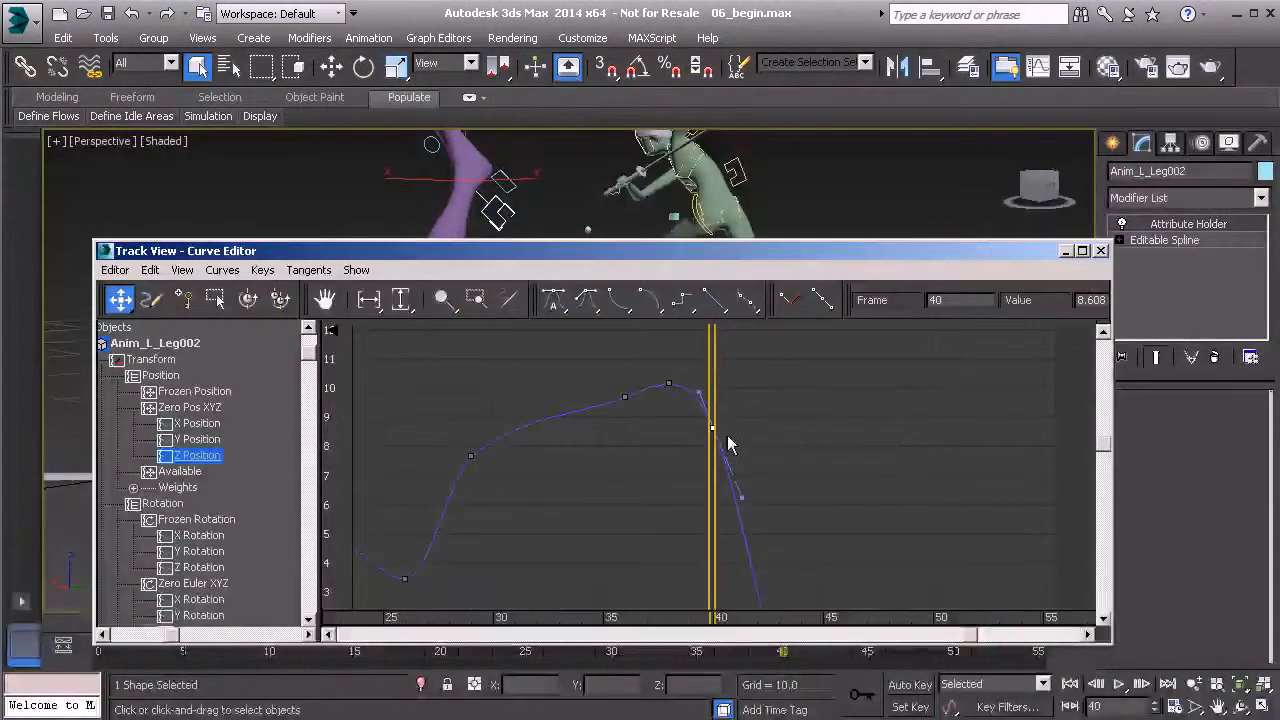
mouse_move(713, 432)
mouse_down()
mouse_move(741, 430)
mouse_move(665, 437)
mouse_move(716, 453)
mouse_up()
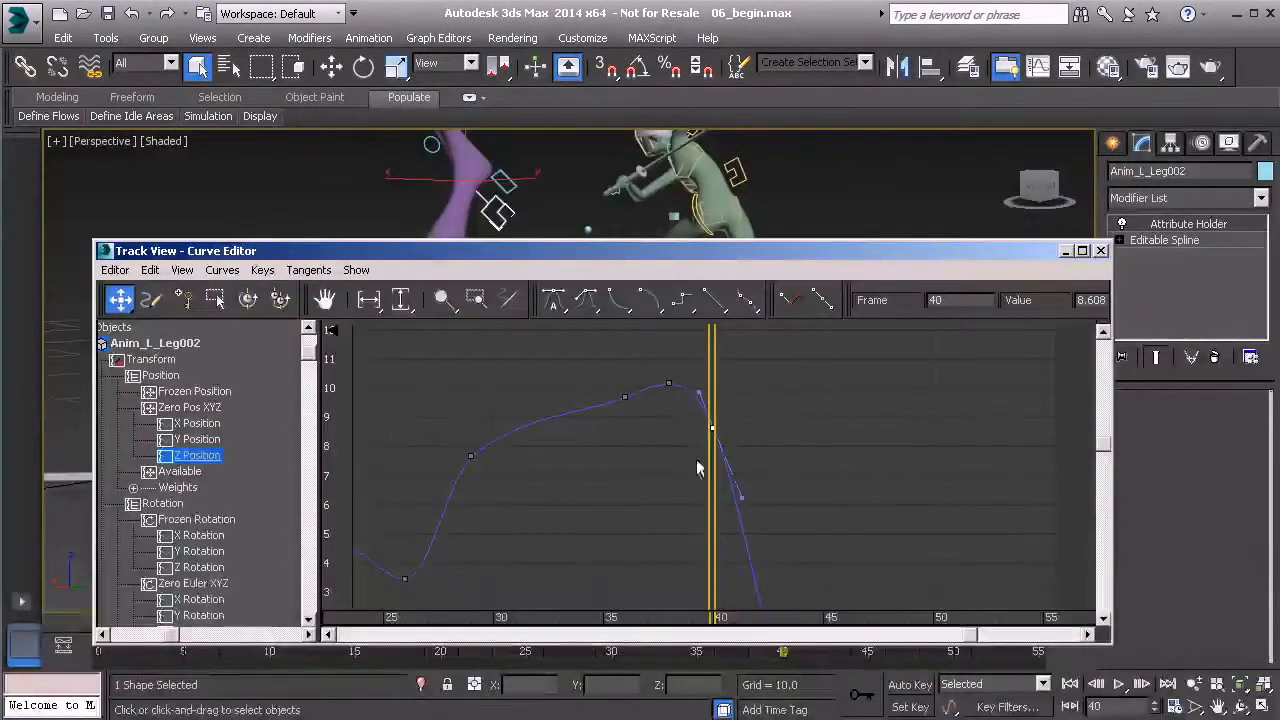
- Delete the Z Position curve's frame 38 key and minimize the Curve Editor to check the keys in the track bar
drag(710, 488, 674, 490)
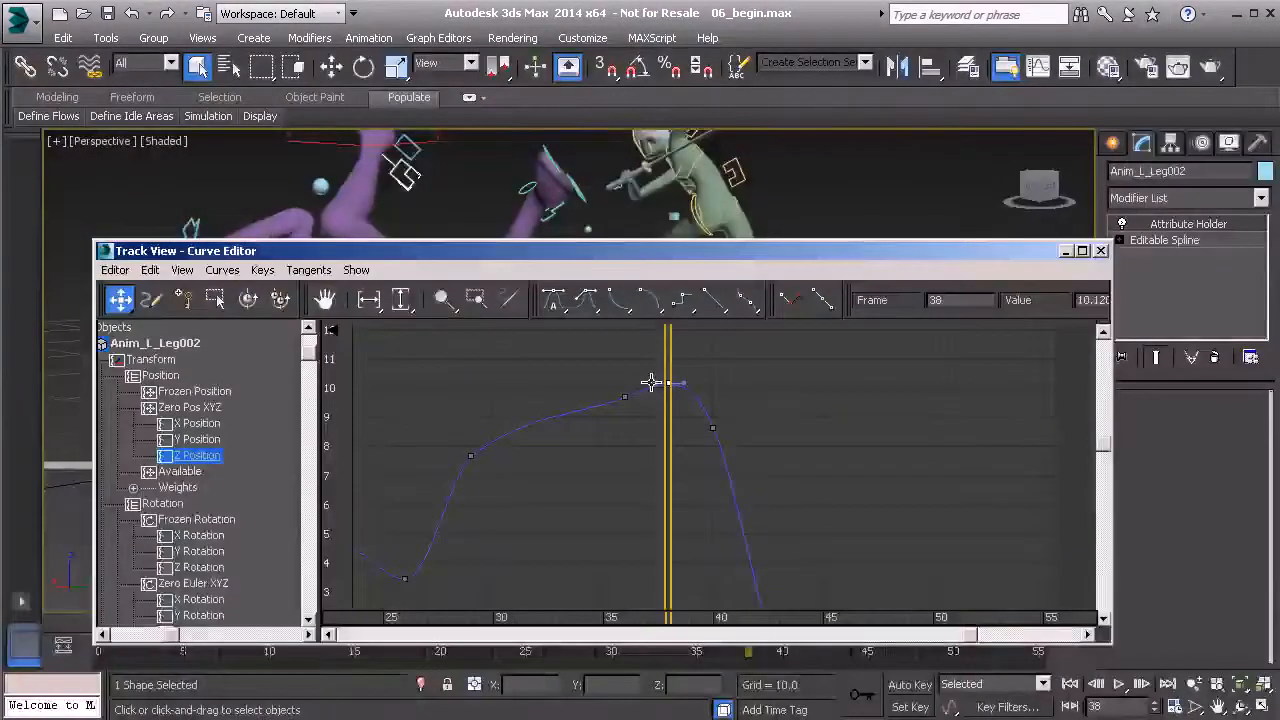
key(Delete)
drag(660, 251, 688, 336)
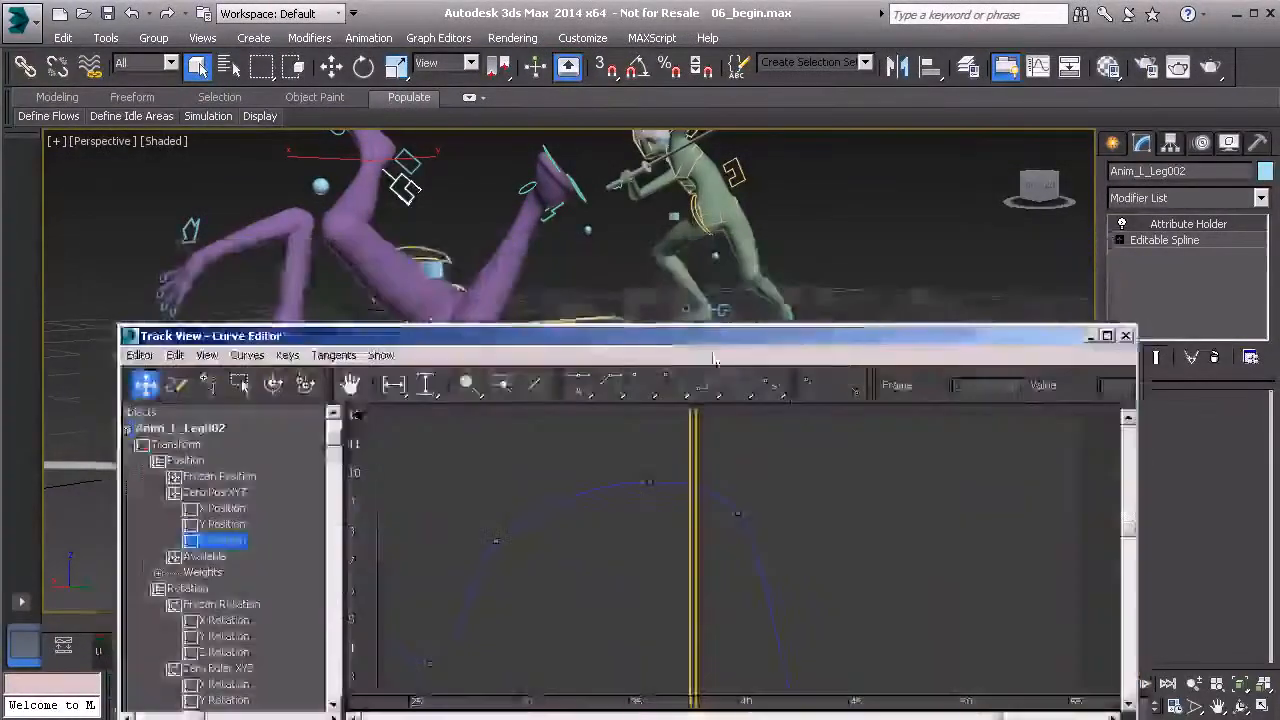
click(1090, 336)
mouse_move(731, 632)
mouse_down()
mouse_move(772, 632)
mouse_move(697, 630)
mouse_move(766, 622)
mouse_move(745, 621)
mouse_up()
key(q)
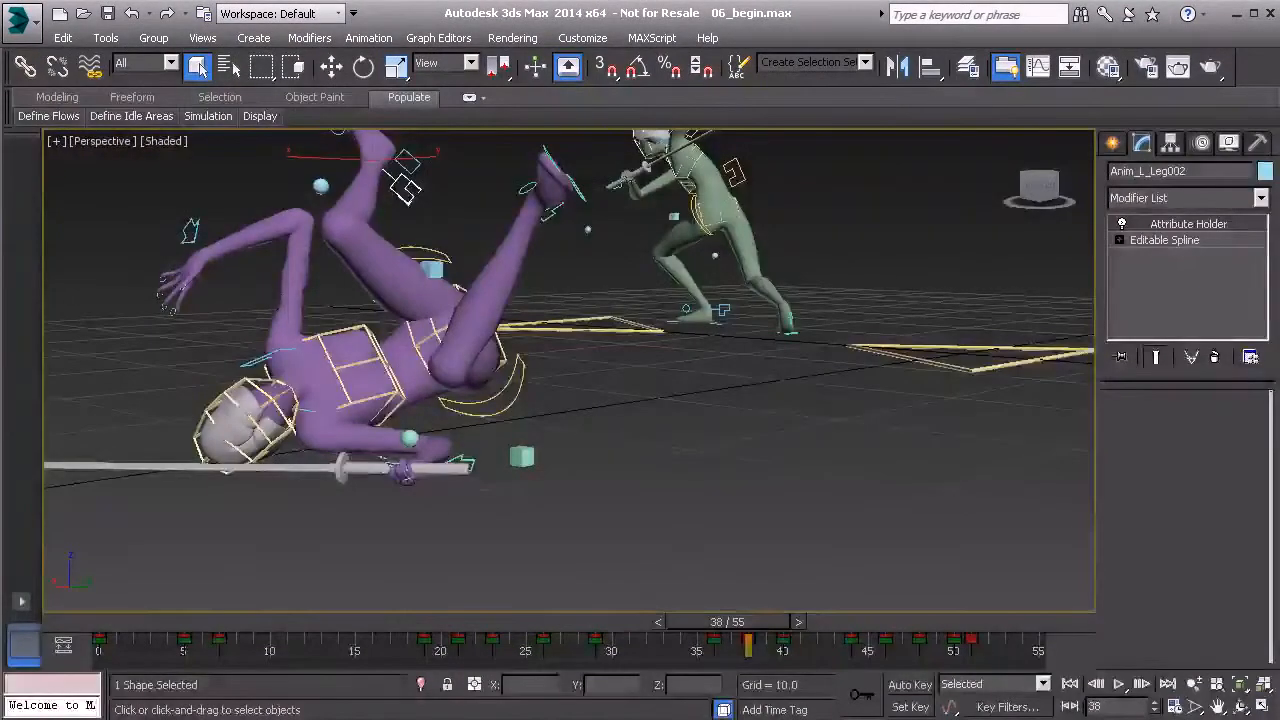
- Add a key to the Z Position curve at frame 38 and raise it to a value of about 10.94
right_click(734, 466)
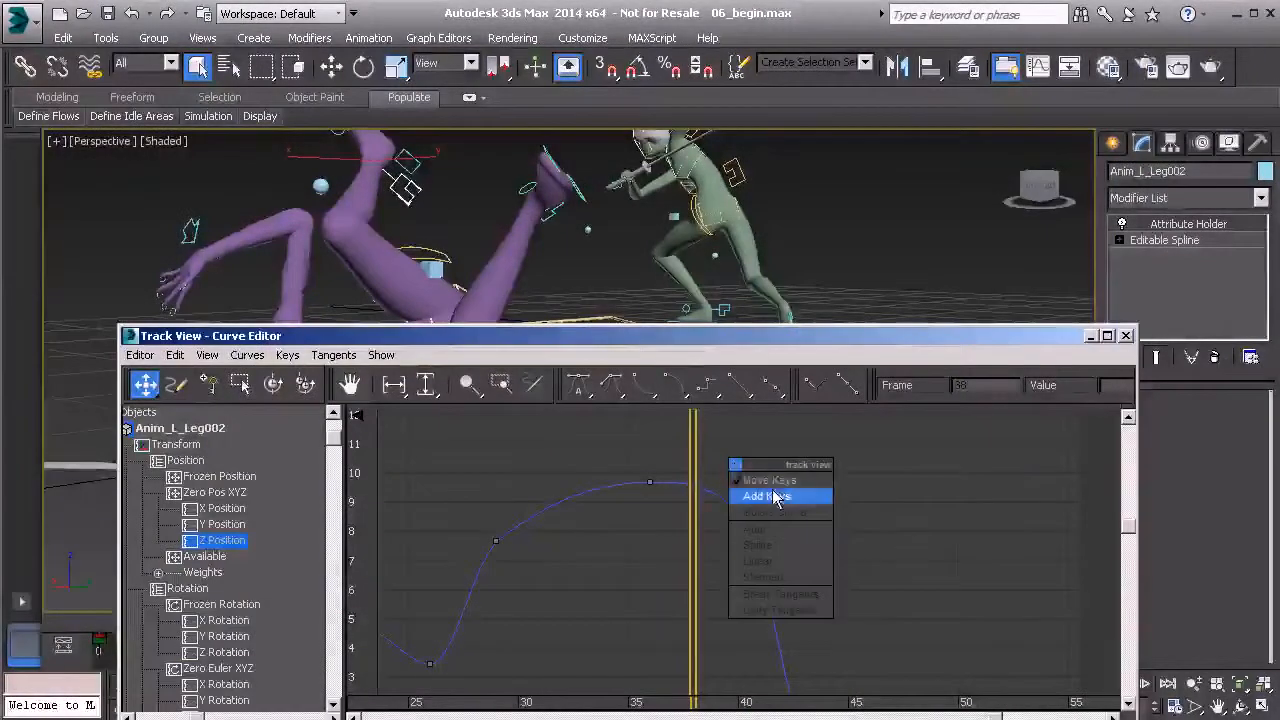
click(775, 496)
click(692, 485)
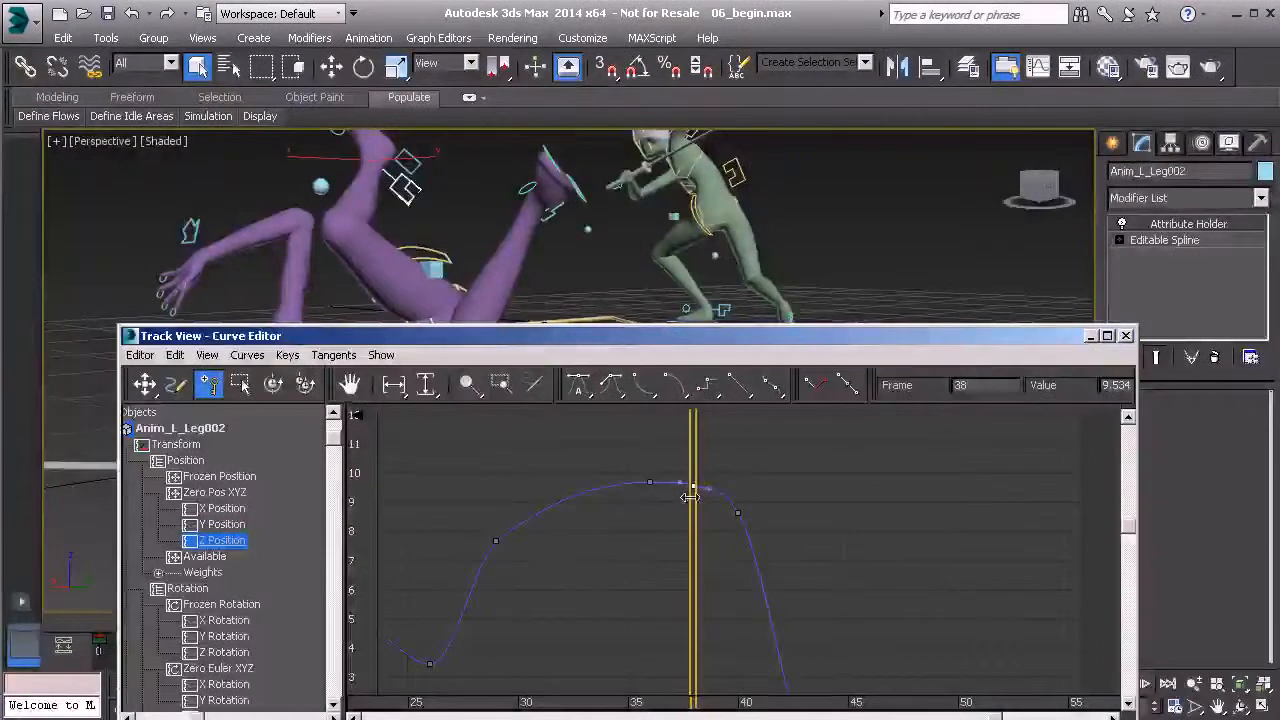
right_click(736, 460)
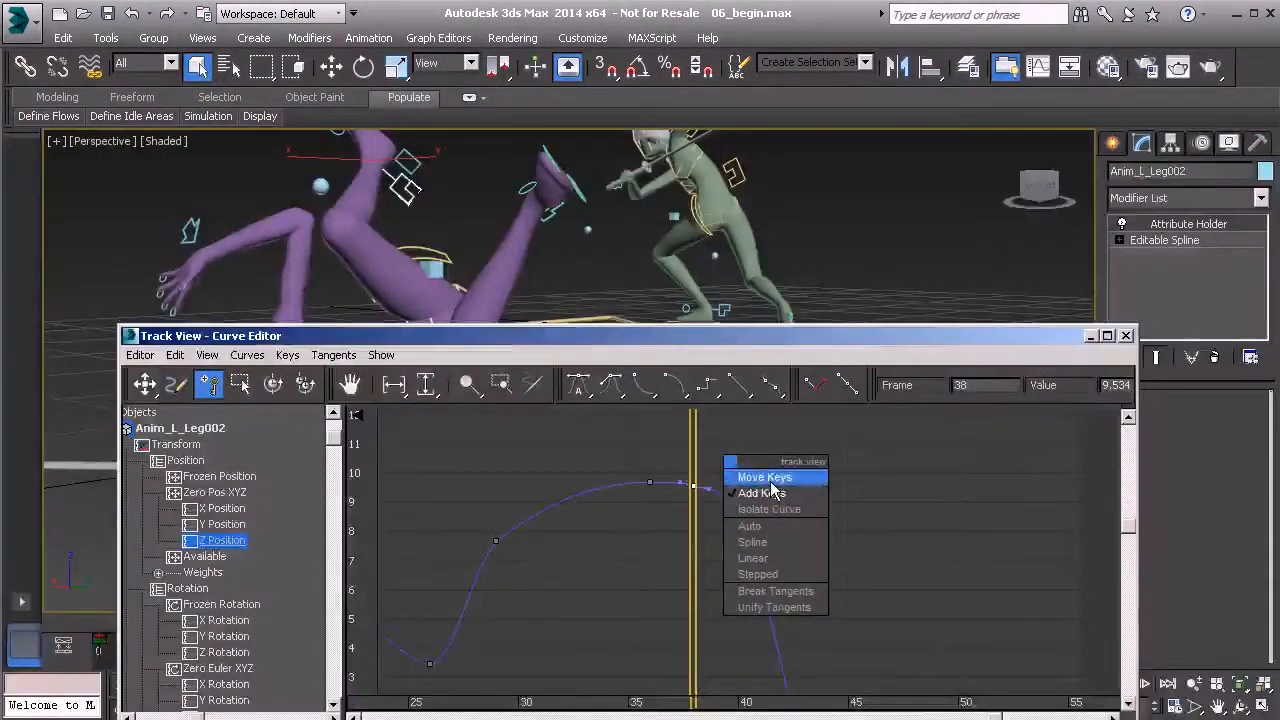
click(770, 479)
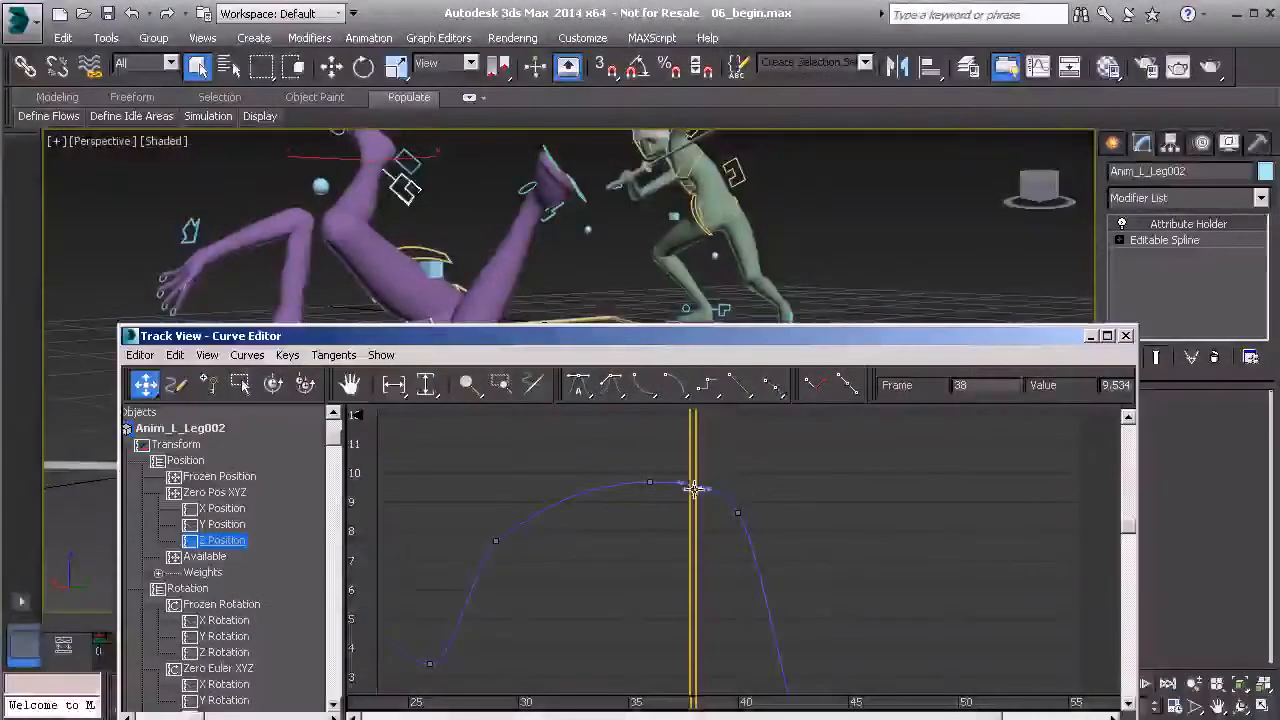
drag(697, 497, 692, 455)
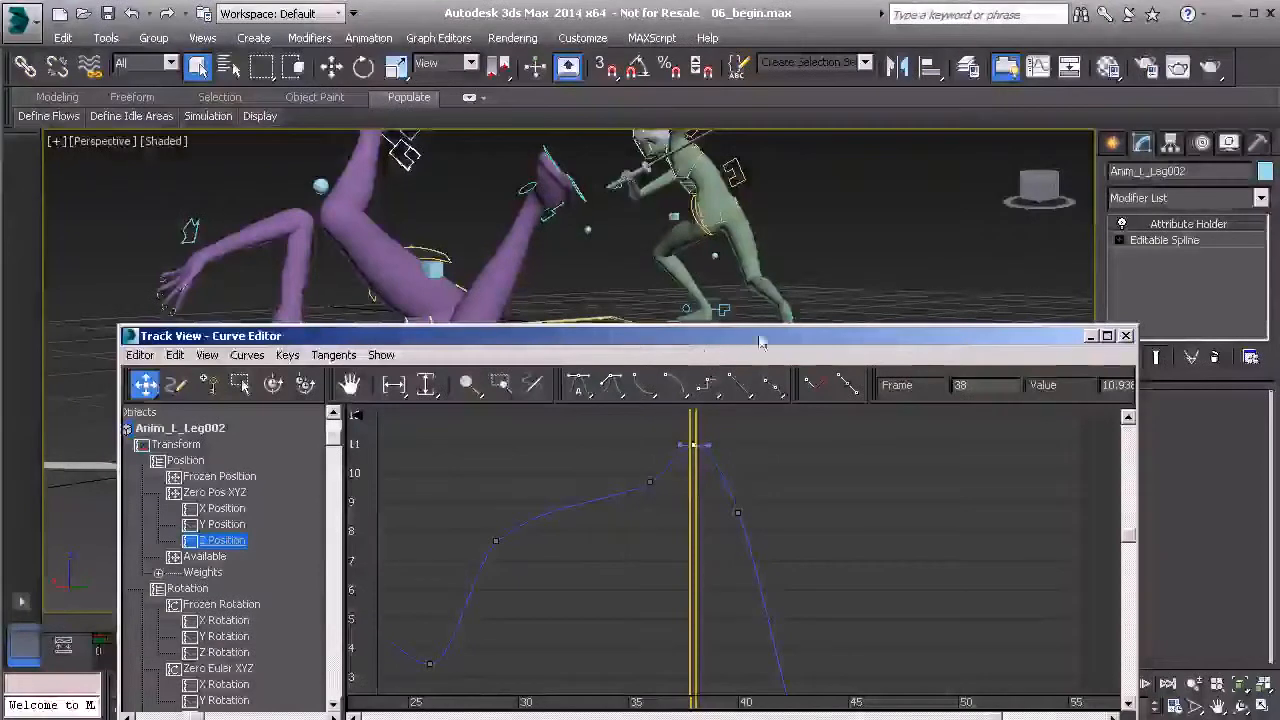
- Check the raised leg's pose at frame 39 with the Curve Editor minimized, and restore the editor
click(1090, 336)
drag(746, 612, 768, 643)
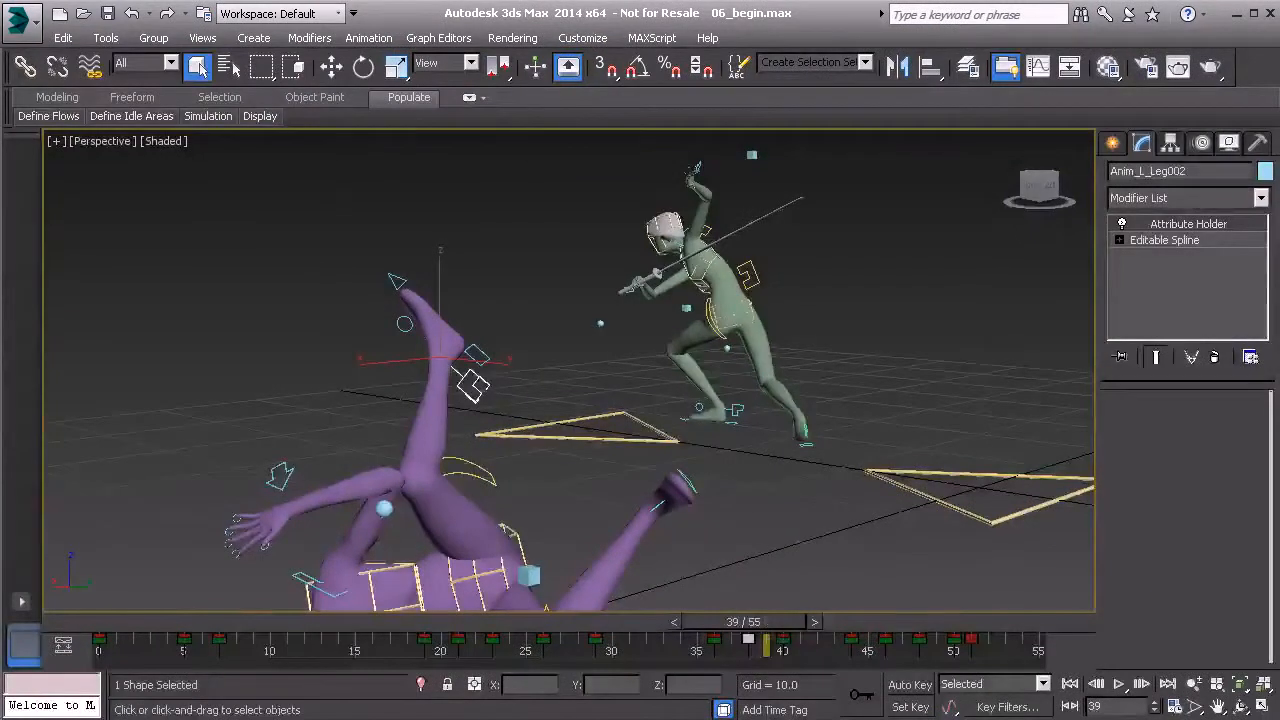
click(900, 718)
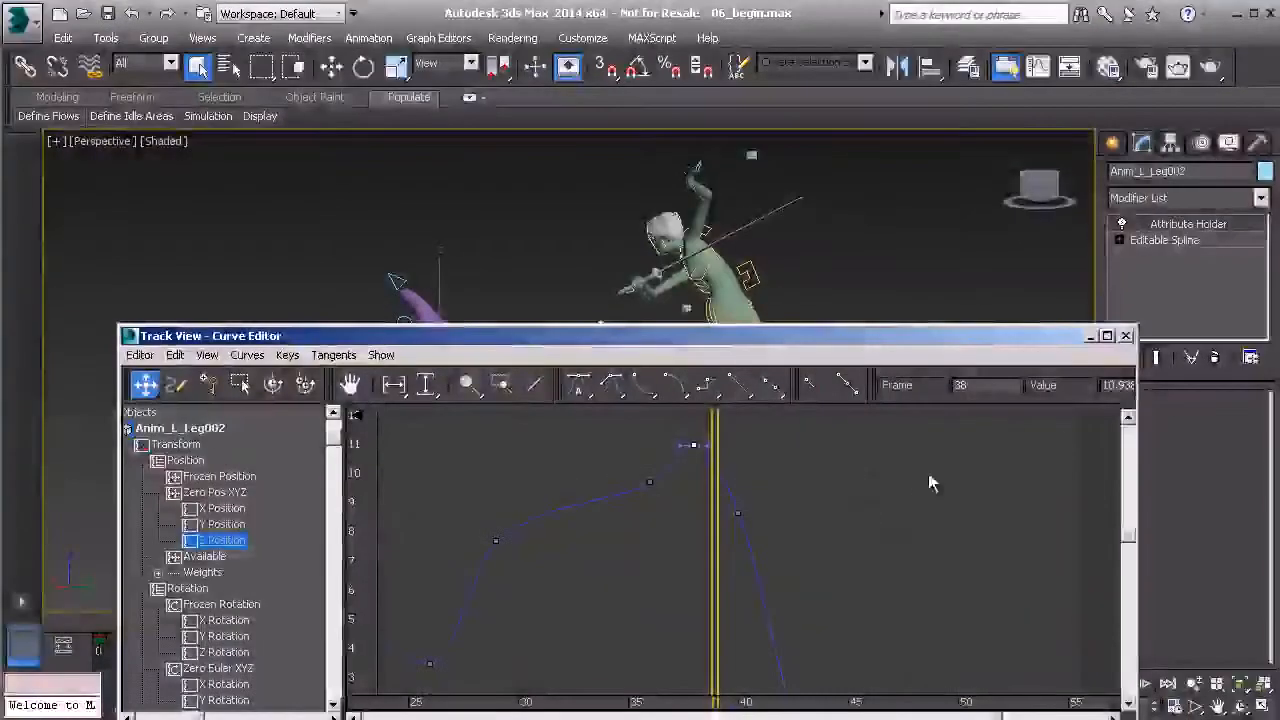
- Reposition the Curve Editor window higher and widen it so the whole Value field is visible
middle_drag(848, 473, 802, 476)
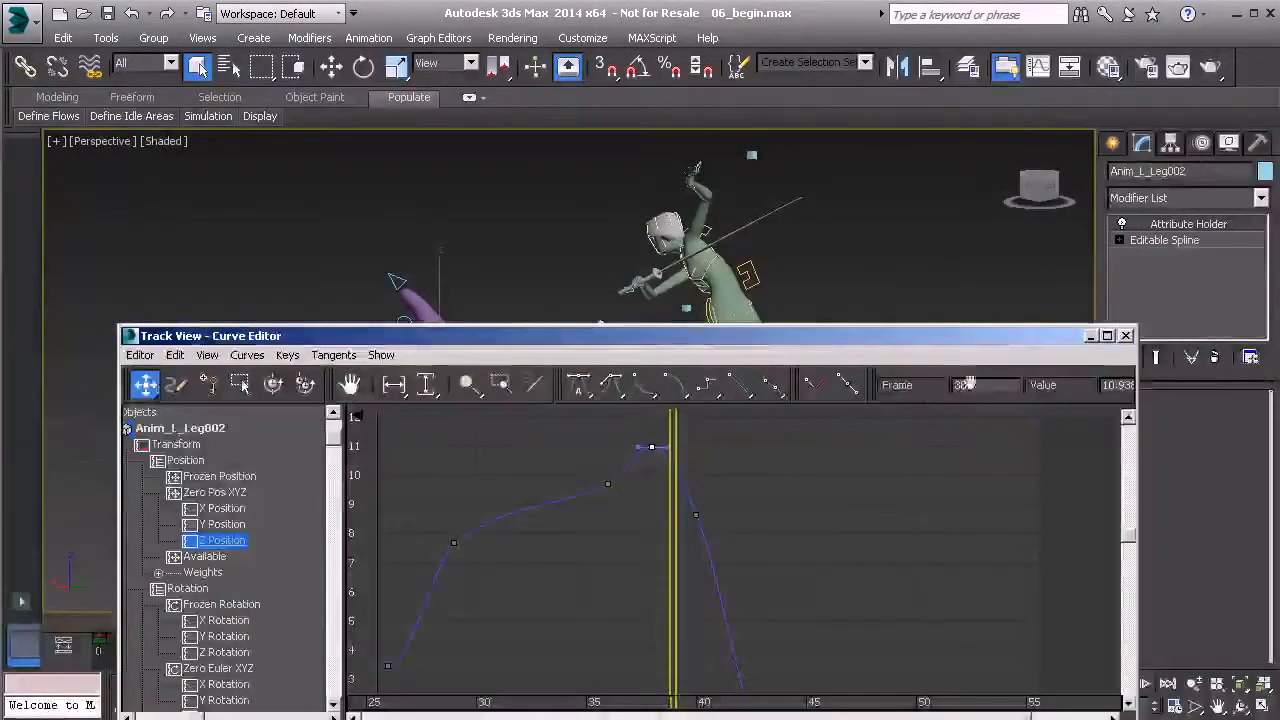
drag(965, 340, 938, 284)
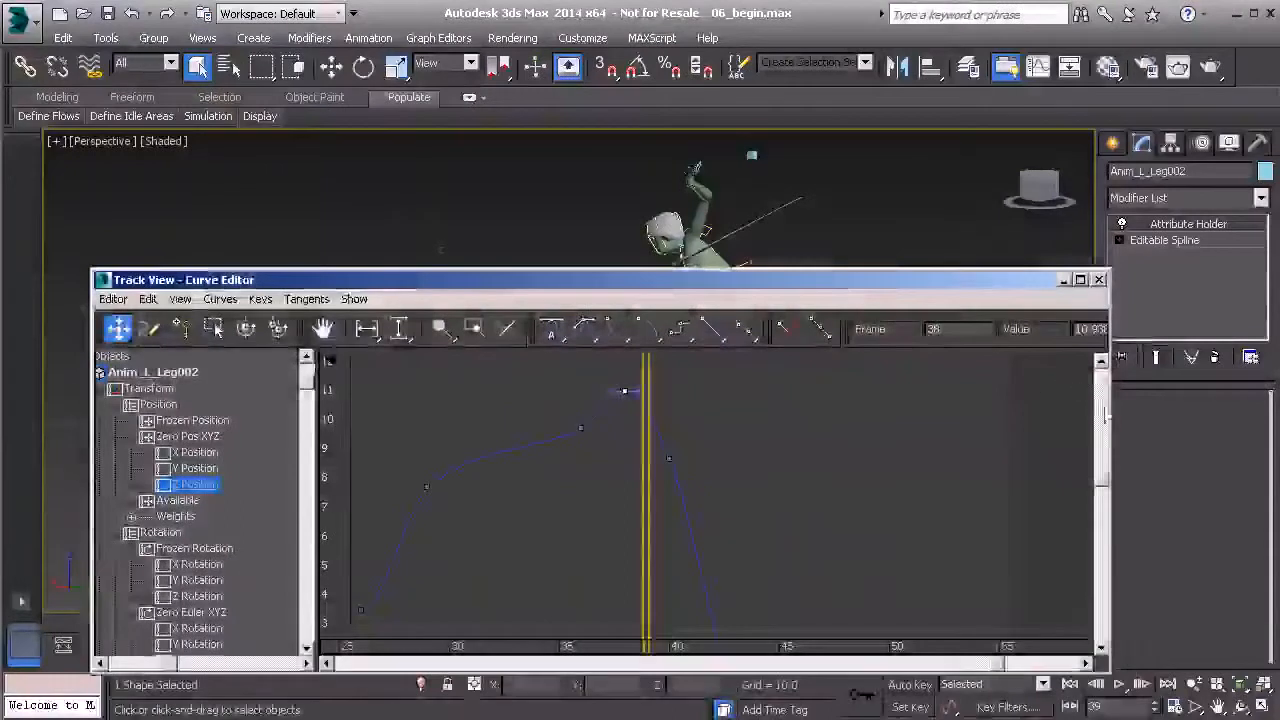
click(1116, 418)
drag(1110, 411, 1162, 404)
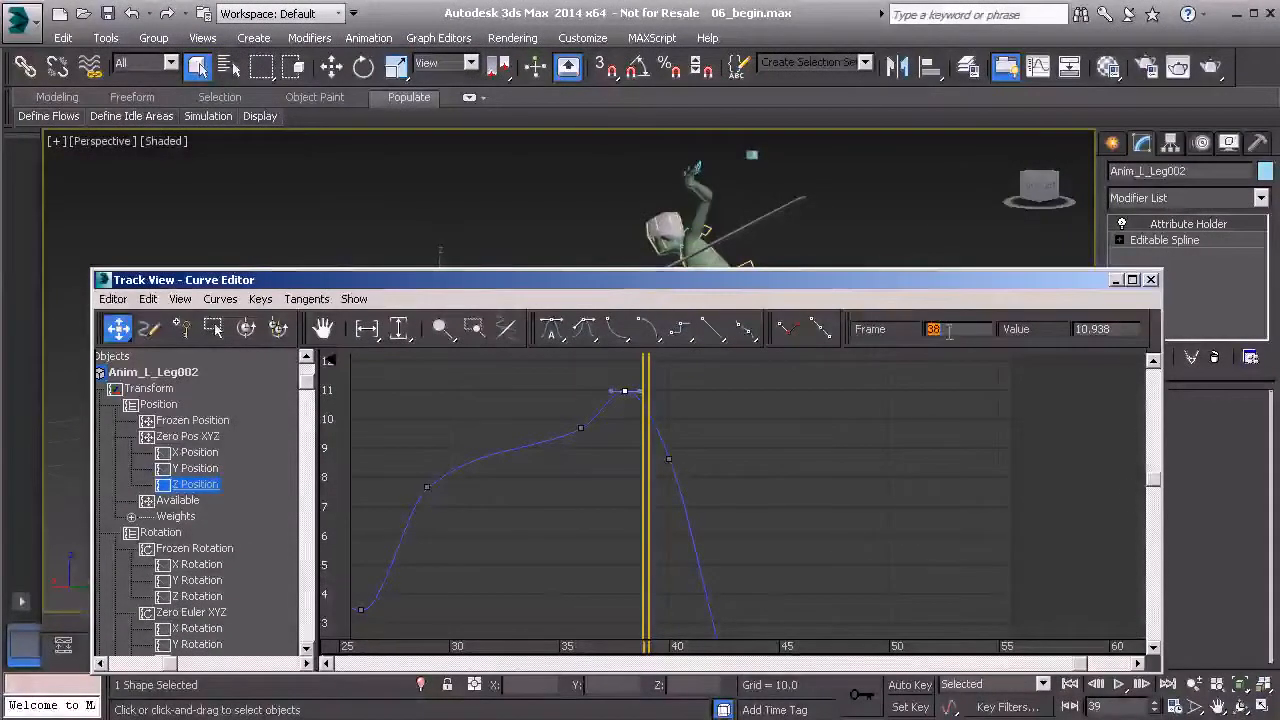
- Shift the selected frame 38 key five frames later with the relative expression n+5
click(942, 329)
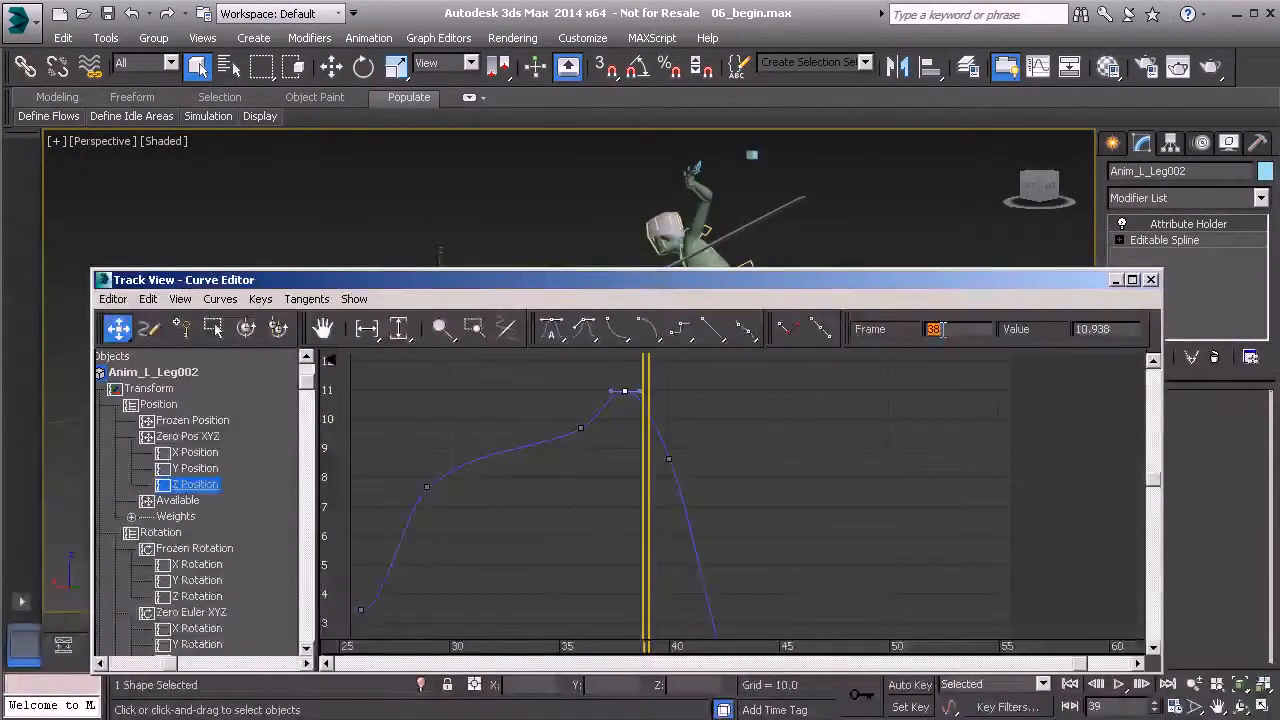
text(n)
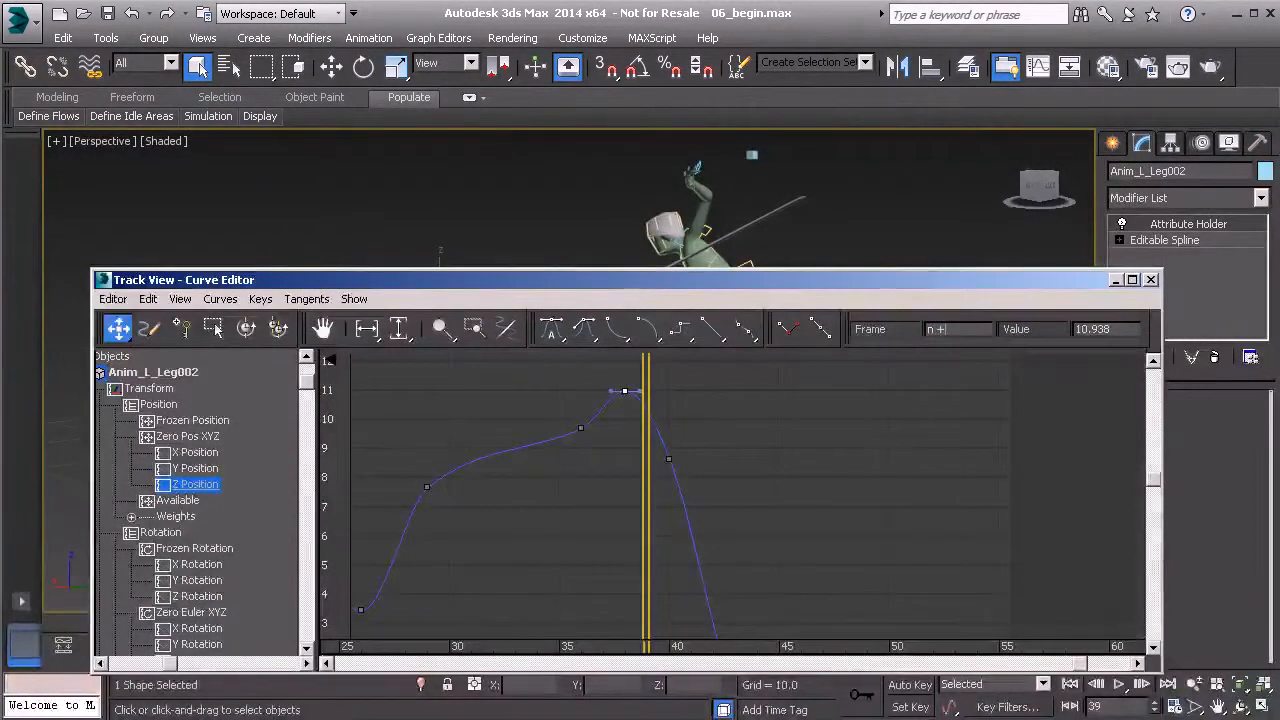
text(+5)
key(Return)
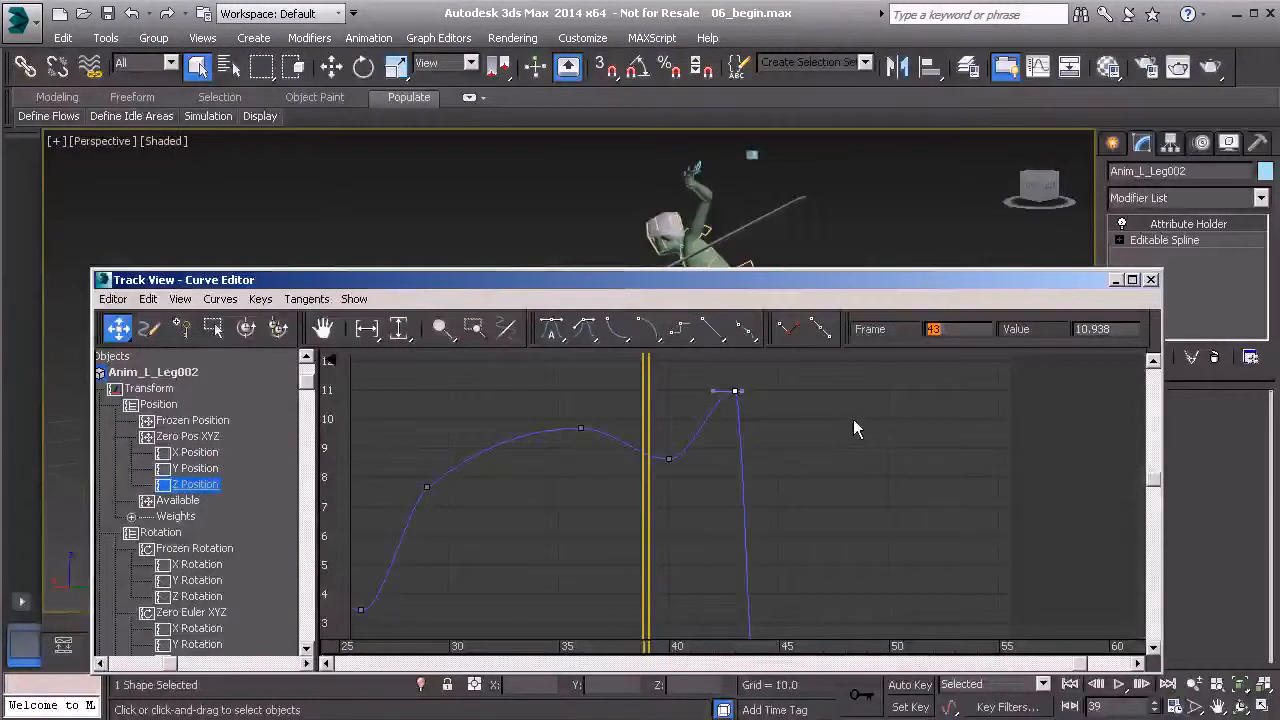
- Reselect the peak key at frame 43 and double its frame number with the expression n*2
text(z)
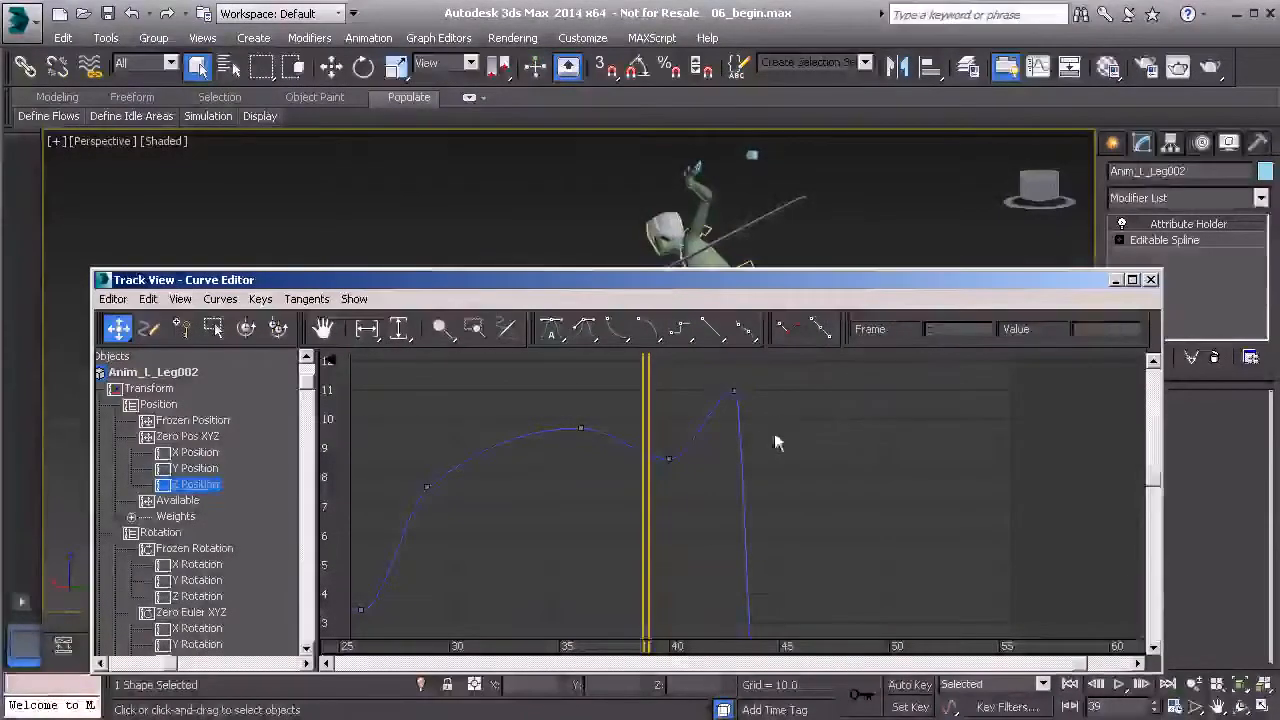
drag(669, 370, 774, 403)
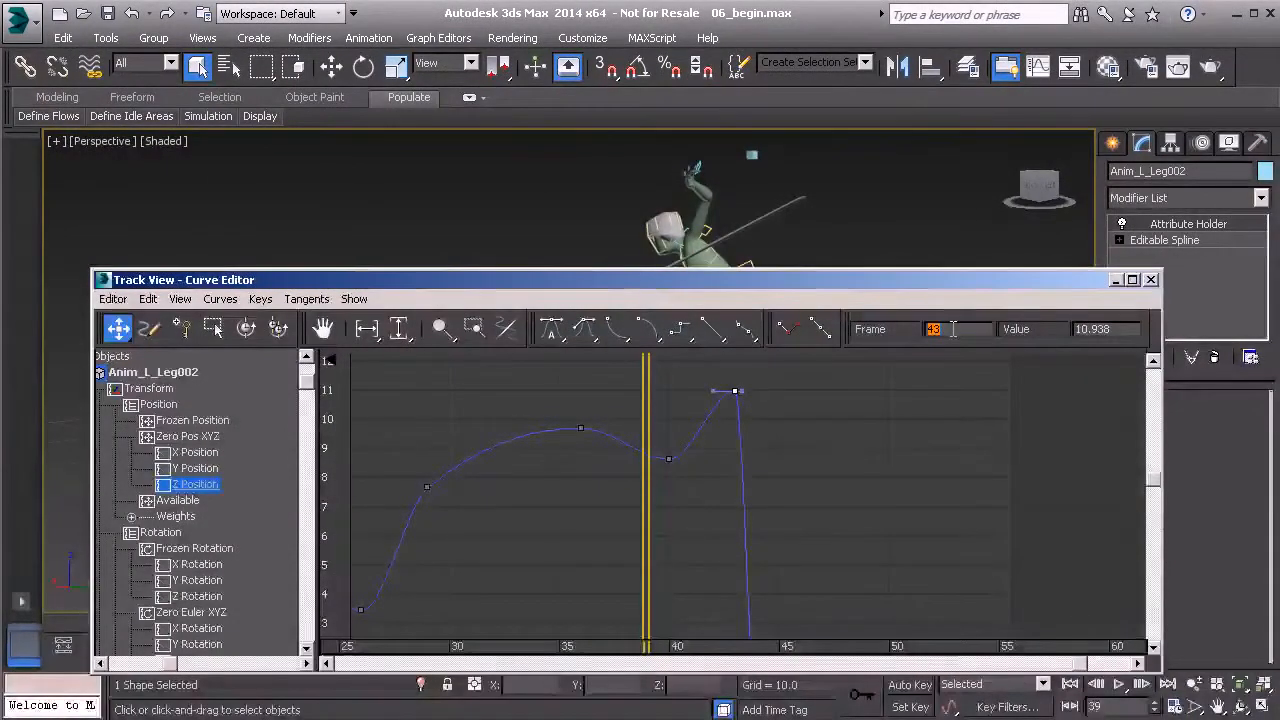
text(n*2)
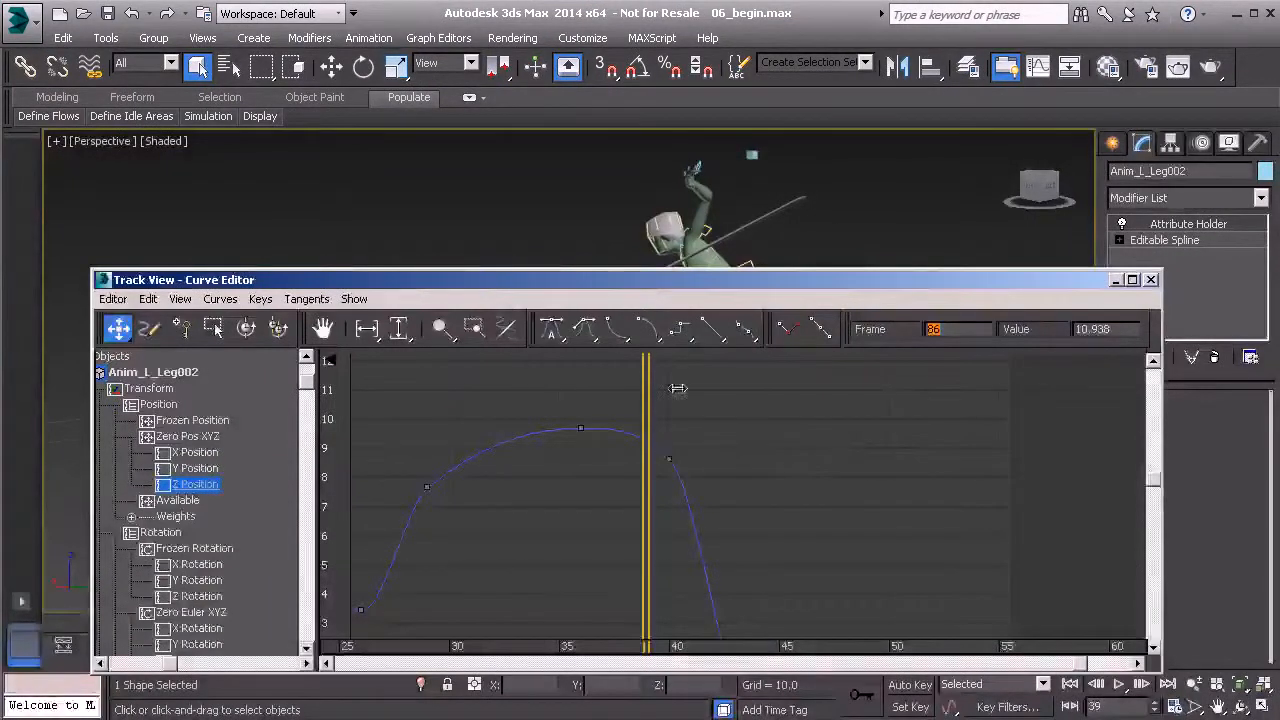
- Undo the n*2 and n+5 frame changes on the peak key
middle_drag(751, 437, 736, 438)
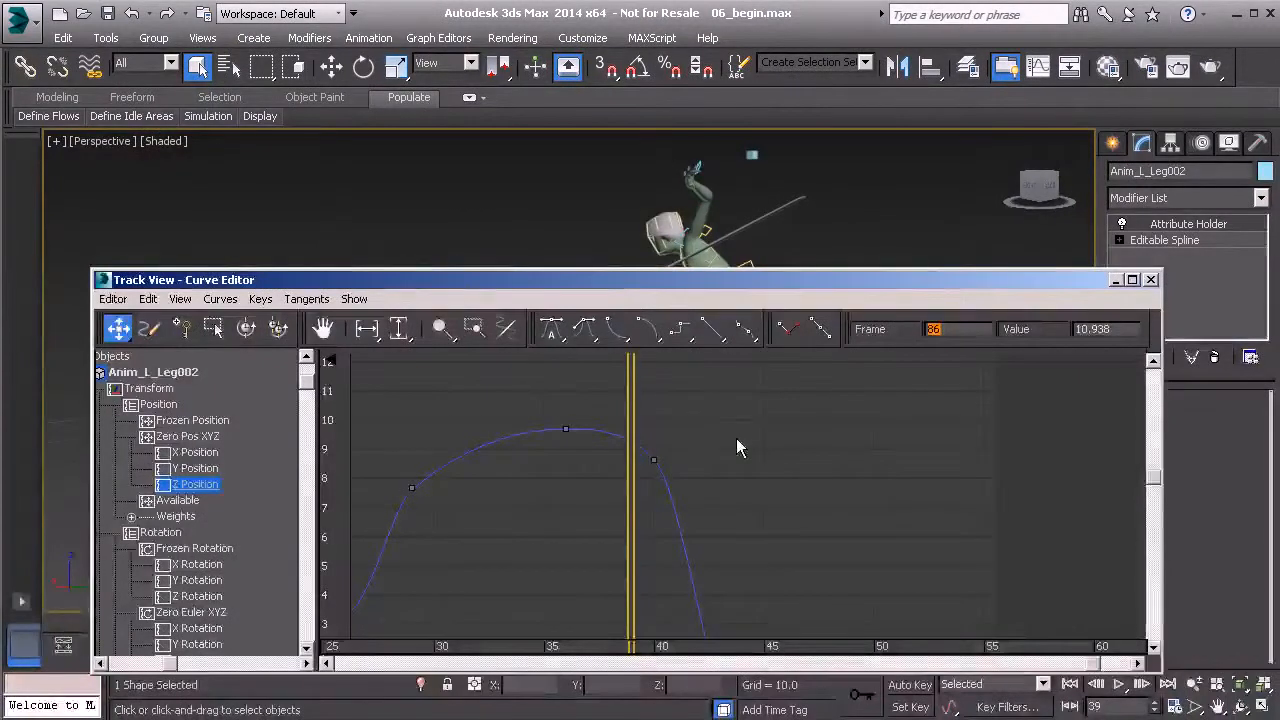
click(745, 458)
key(ctrl+z)
key(ctrl+z)
key(ctrl+z)
key(ctrl+z)
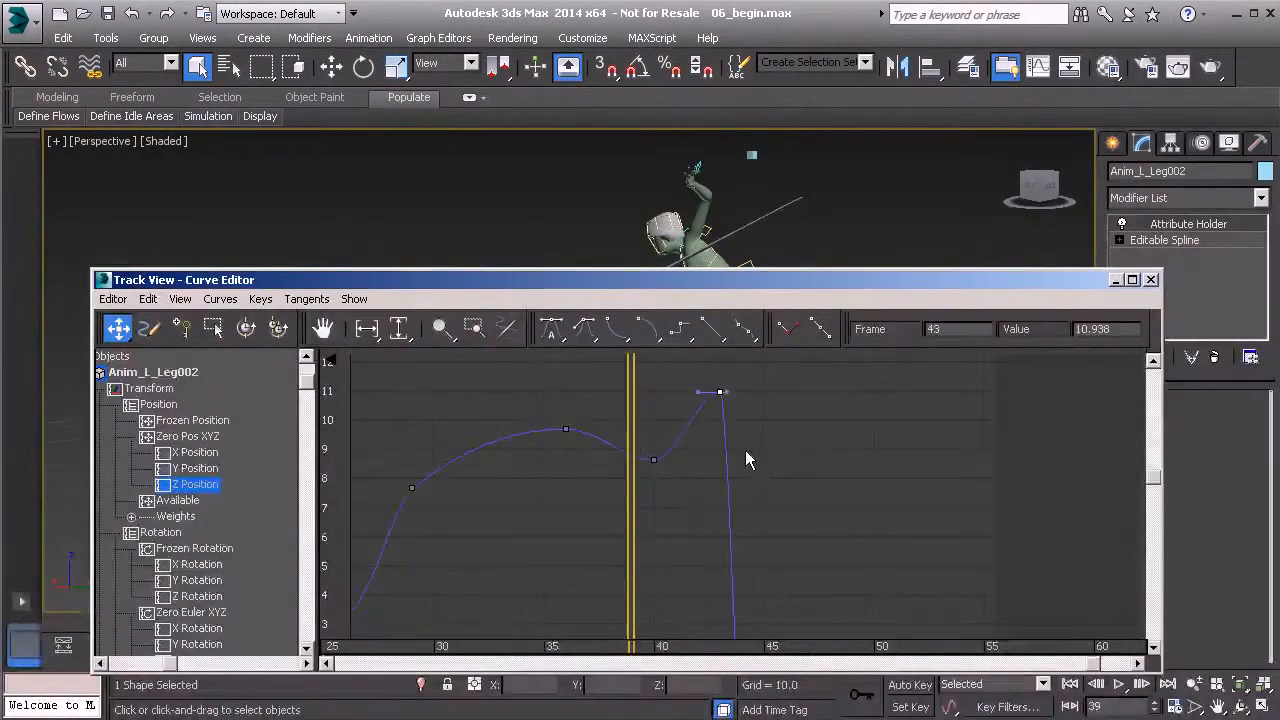
key(ctrl+z)
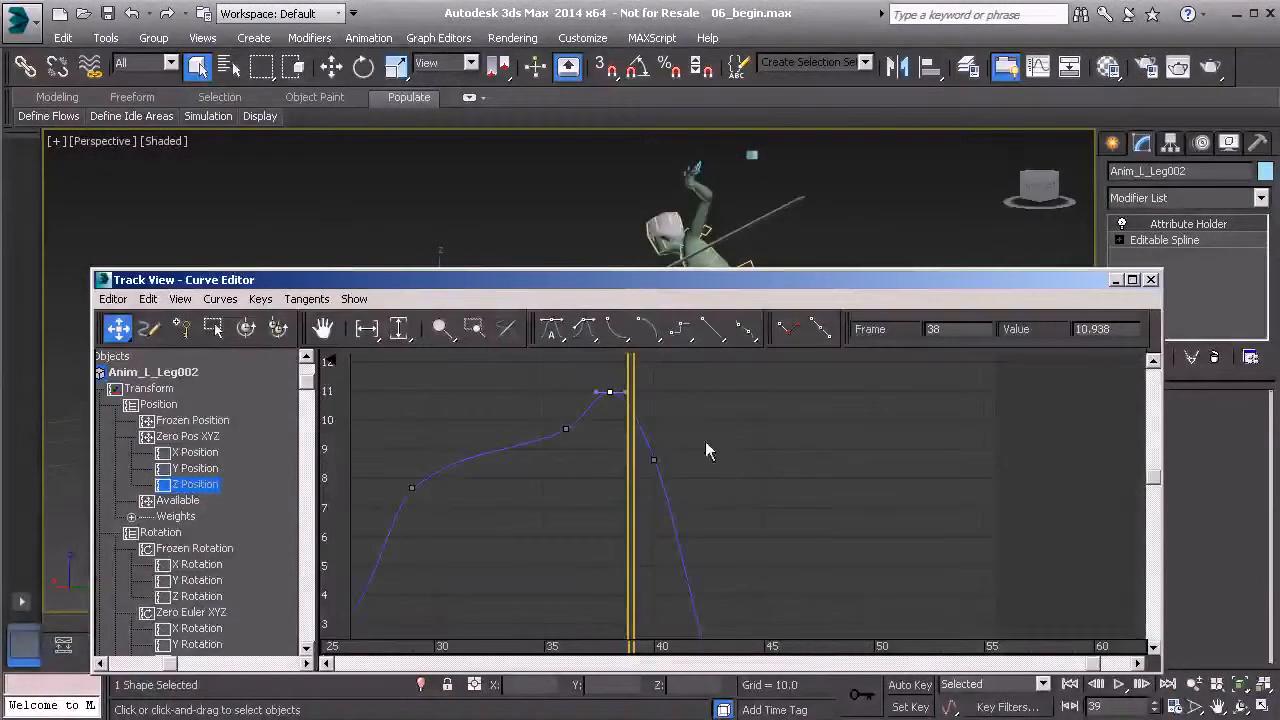
- Open the key information for the frame 38 key, move the dialog clear of the curve, and set the key's tangents to Smooth
middle_drag(632, 434, 703, 424)
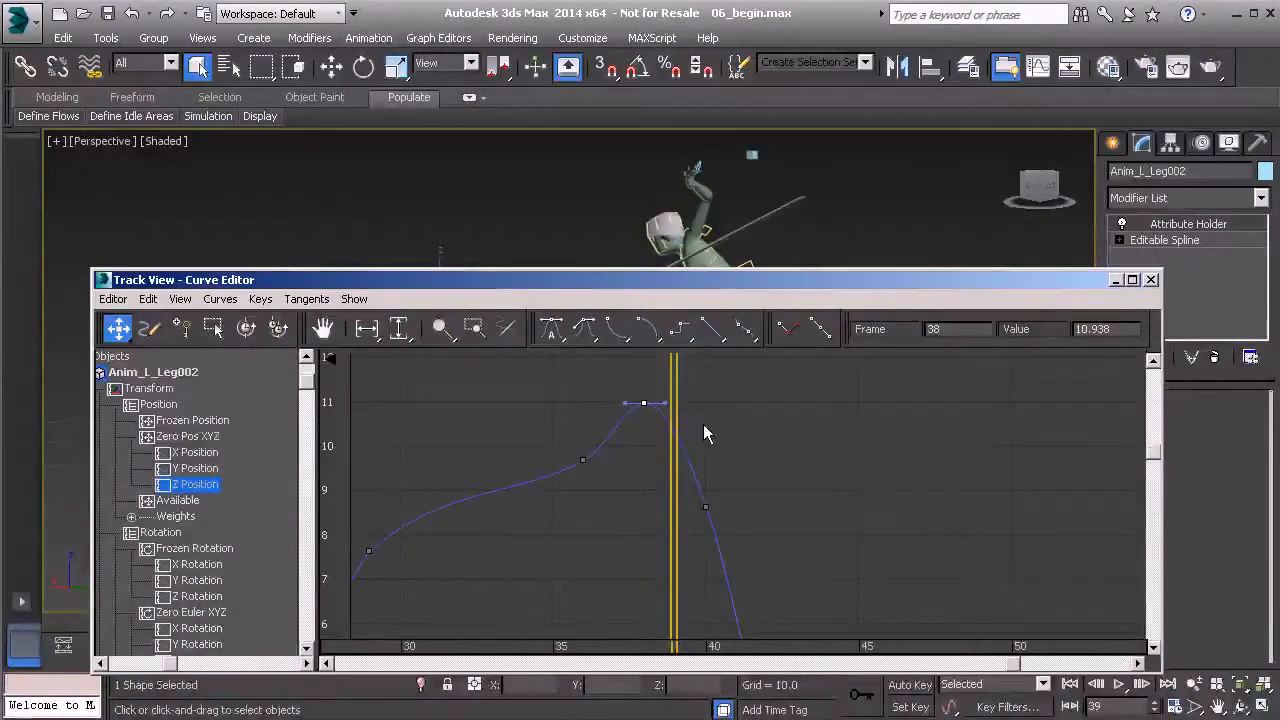
right_click(645, 403)
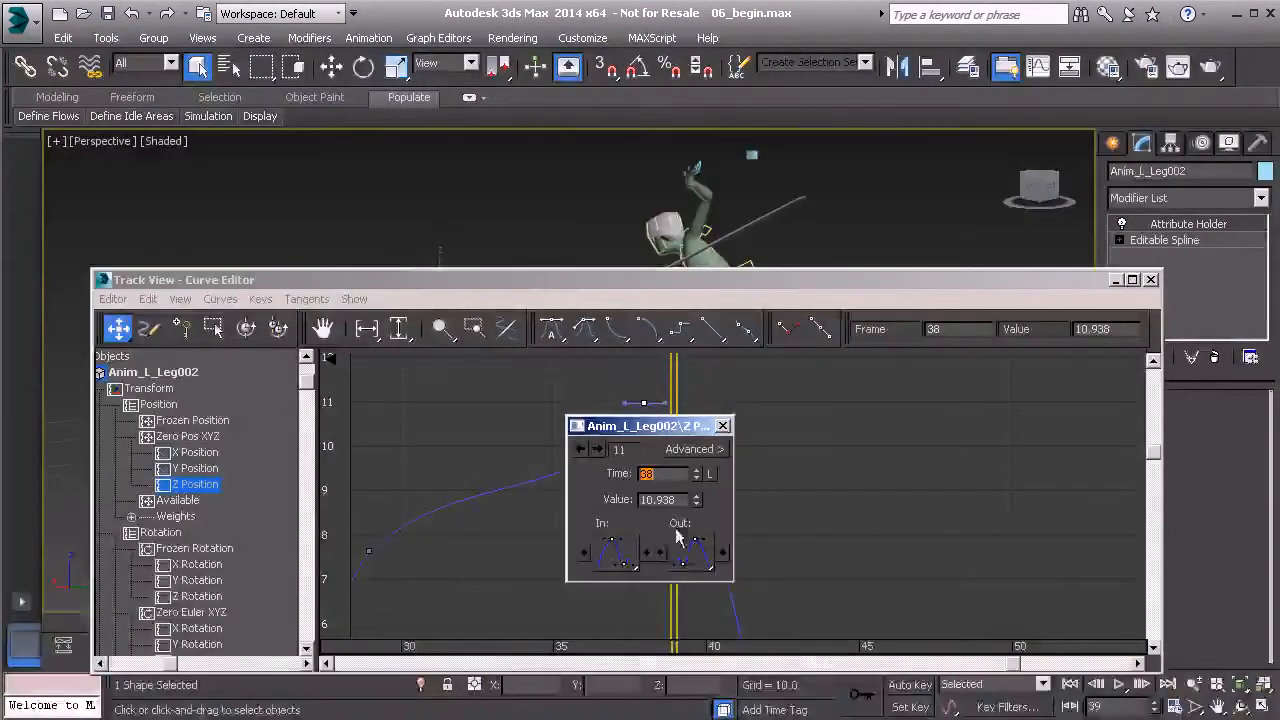
drag(650, 426, 494, 393)
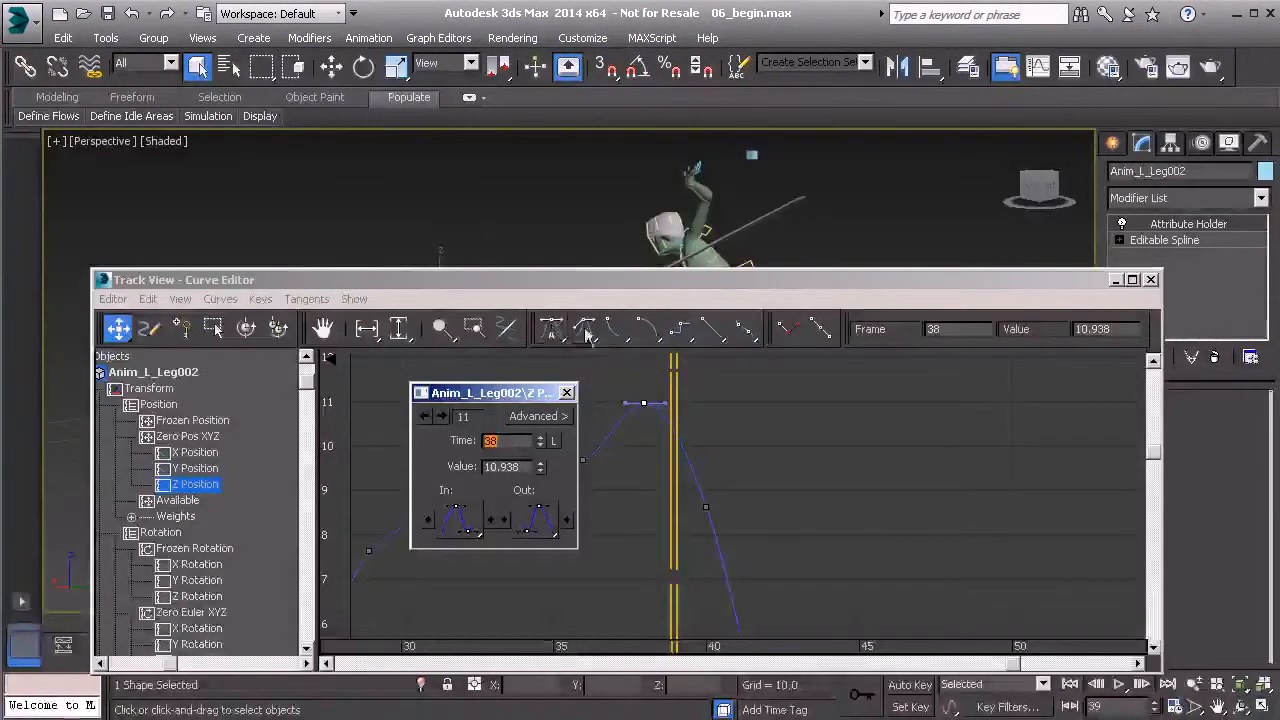
click(741, 332)
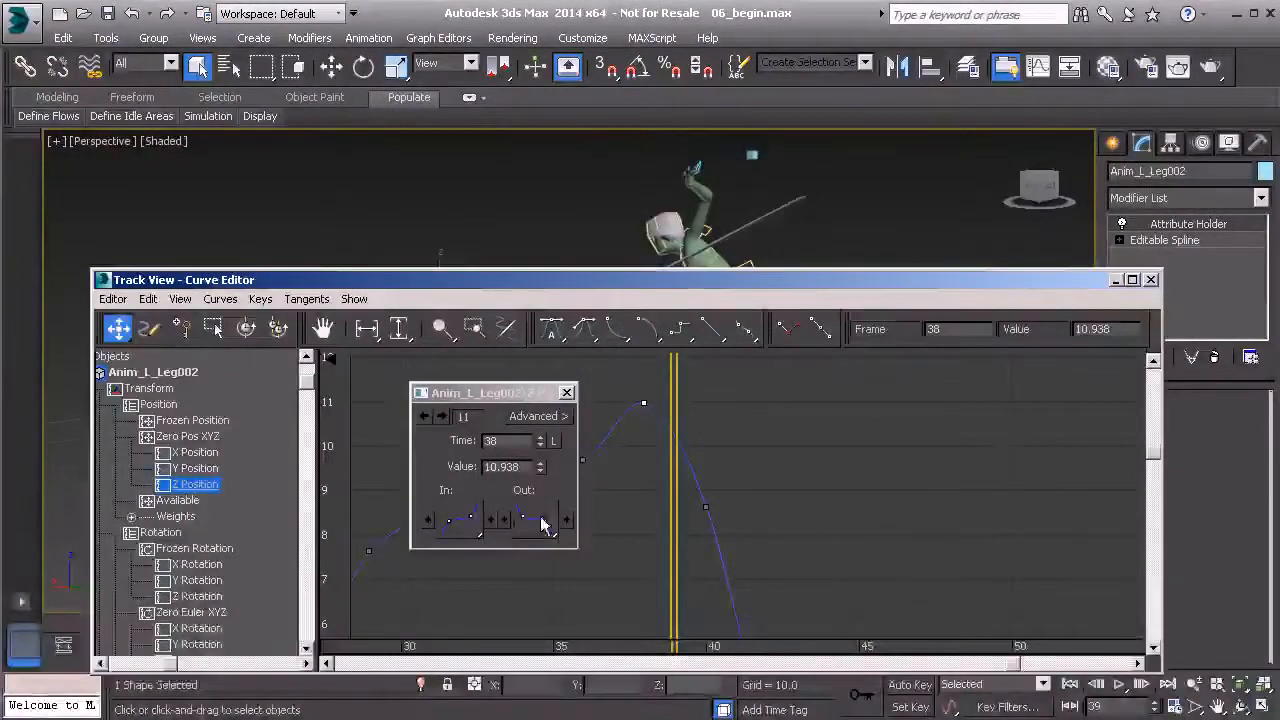
- Set the frame 38 key's Out tangent to Stepped and its In tangent to Spline in the key information dialog
drag(480, 392, 459, 330)
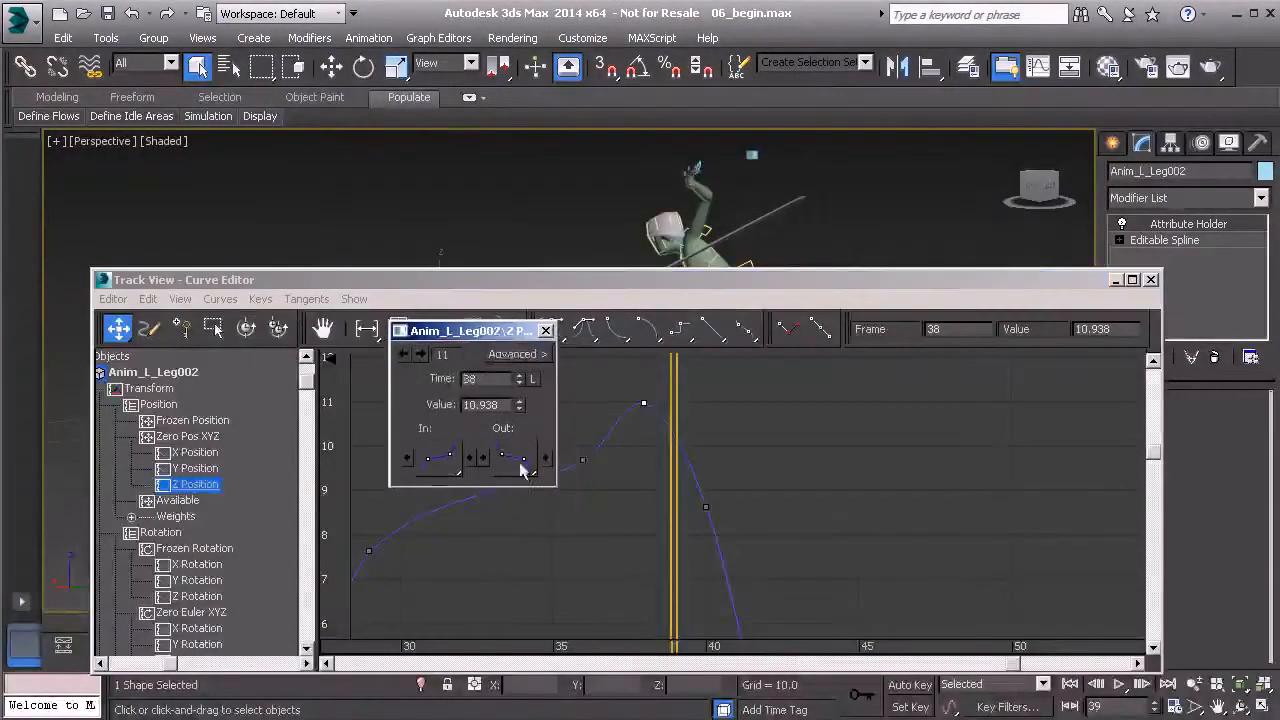
click(519, 466)
drag(519, 466, 527, 542)
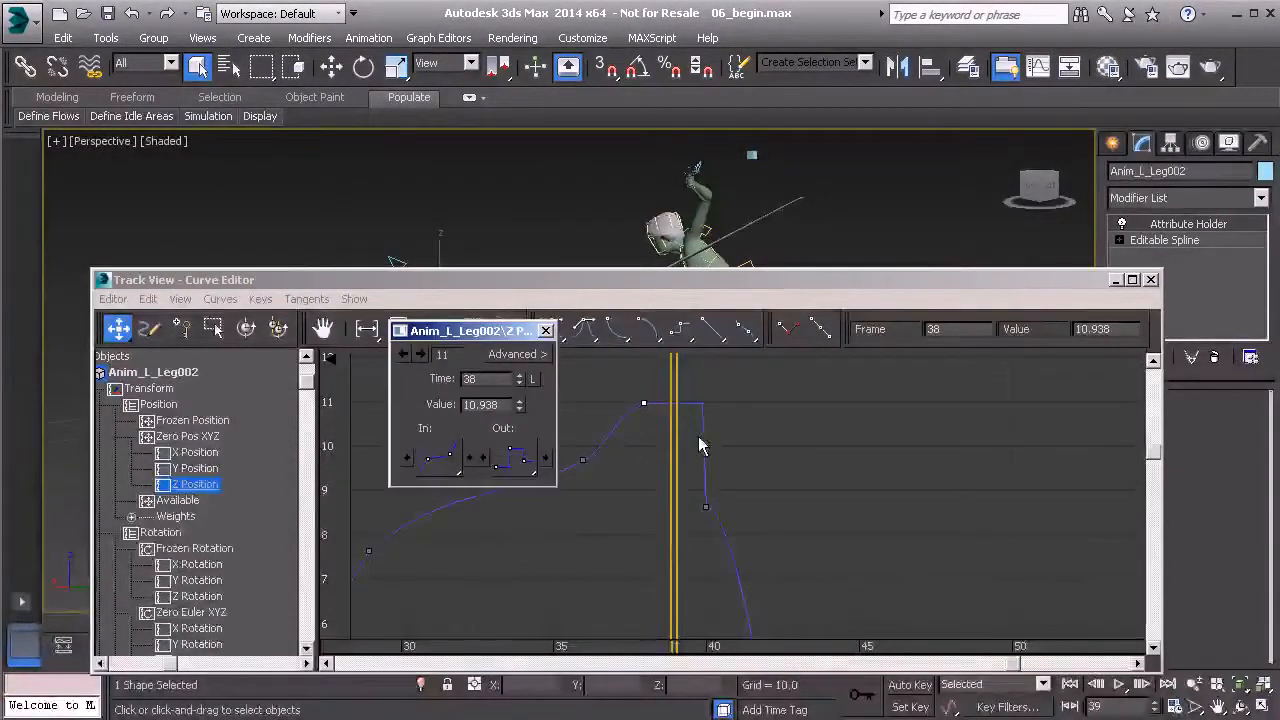
drag(672, 388, 673, 388)
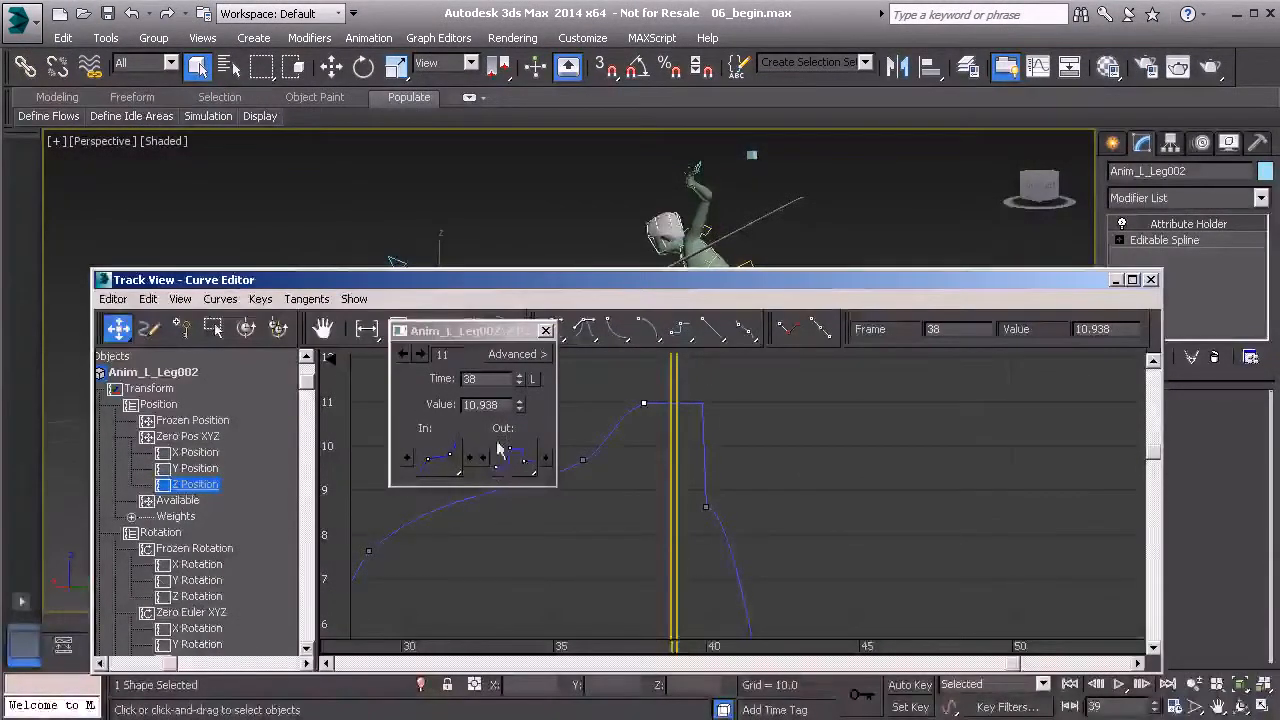
click(434, 458)
drag(434, 458, 446, 647)
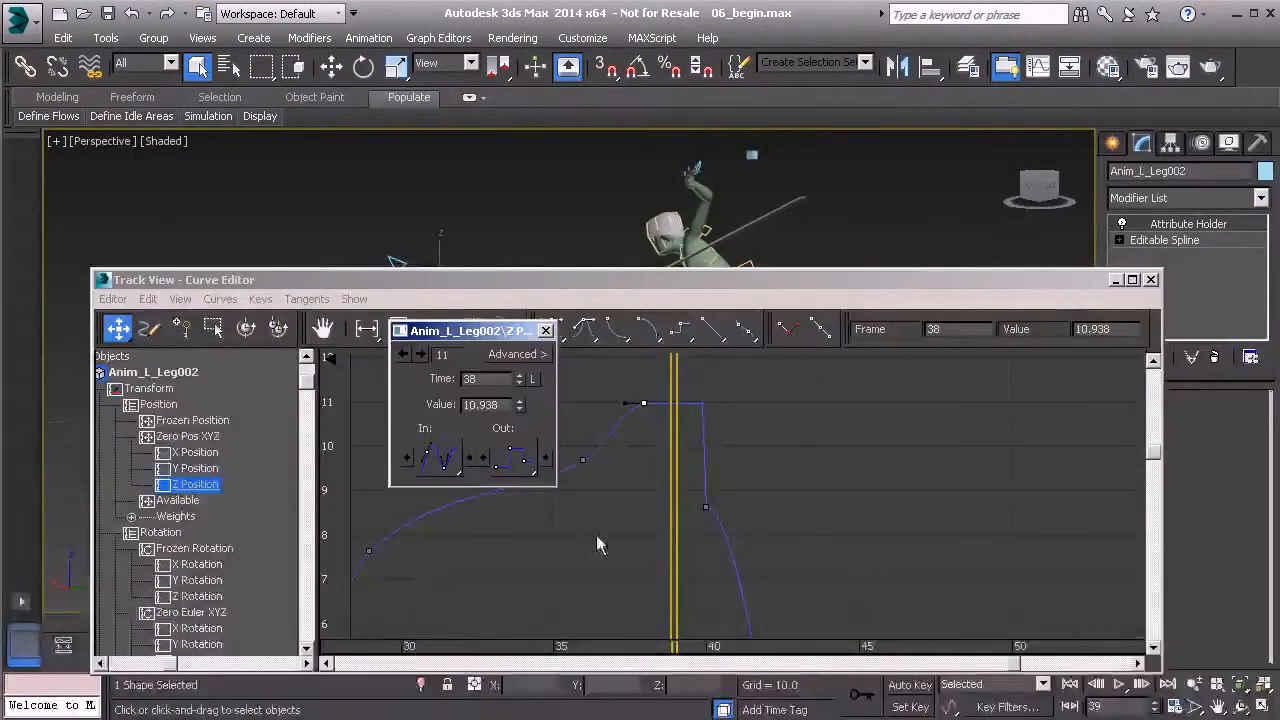
- Set the frame 38 key's Out tangent to Spline and expand its key information dialog to the advanced settings, clear of the curve
click(617, 446)
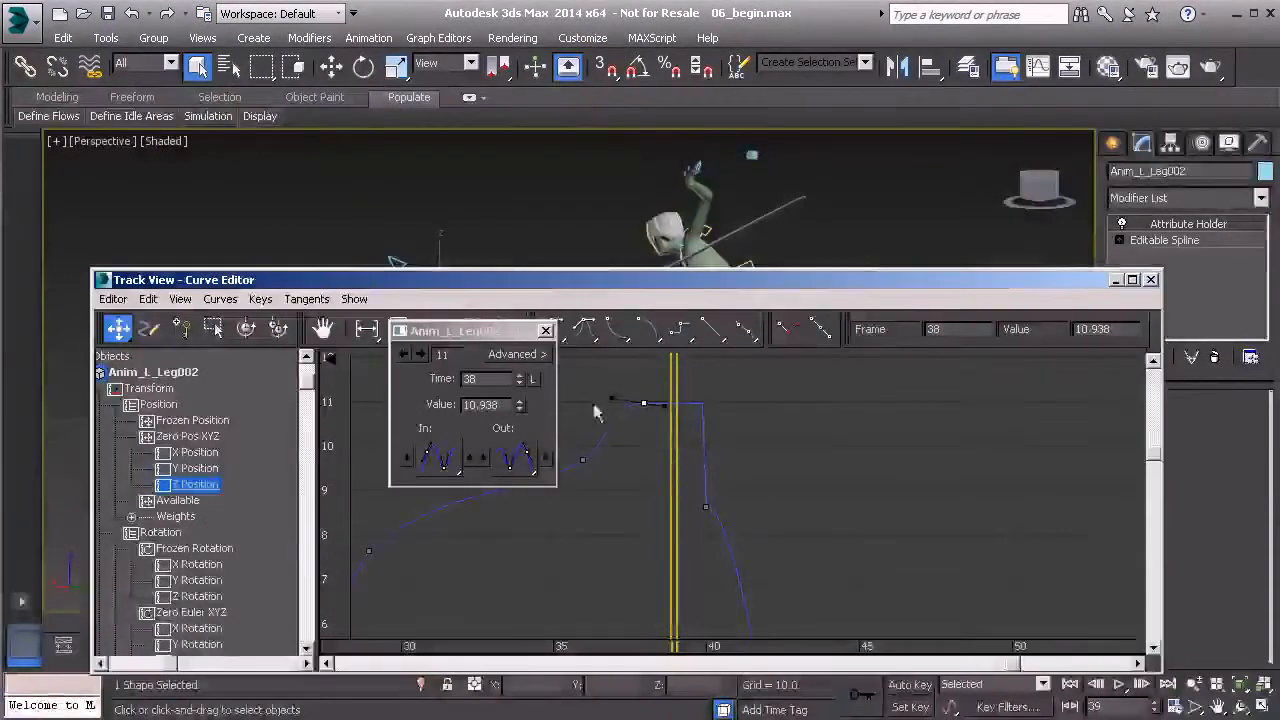
click(513, 355)
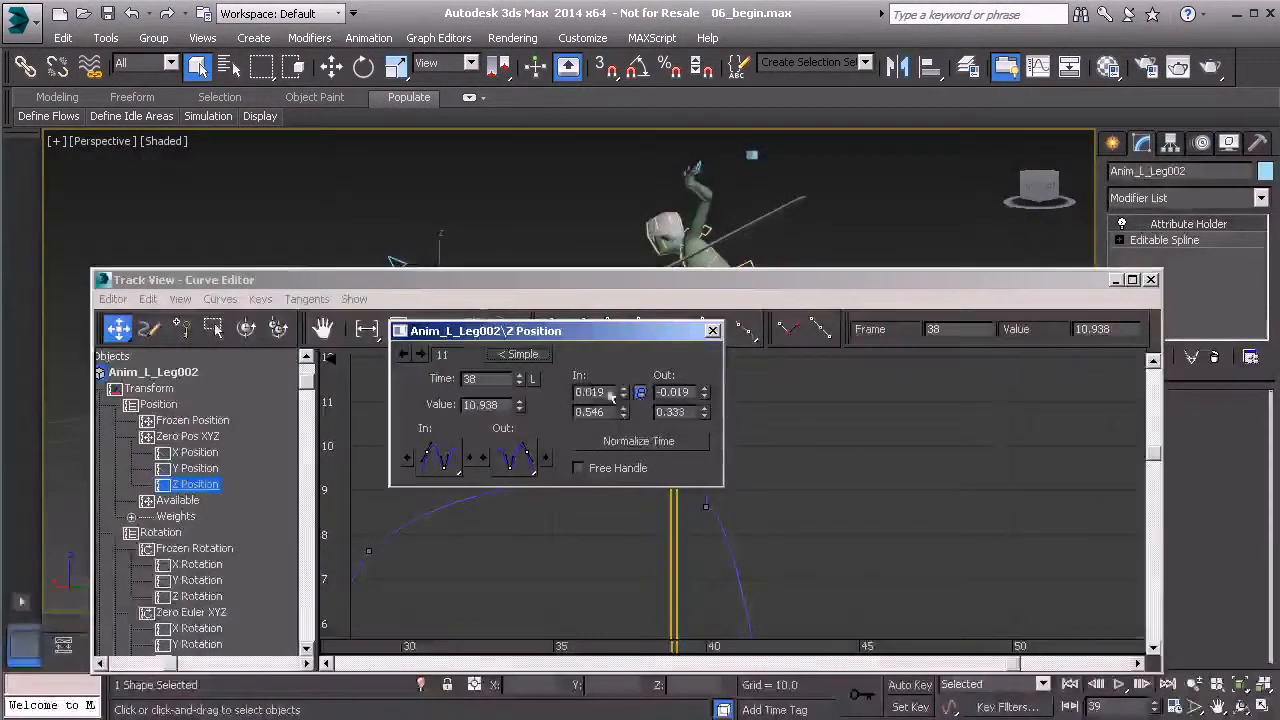
drag(638, 337, 516, 344)
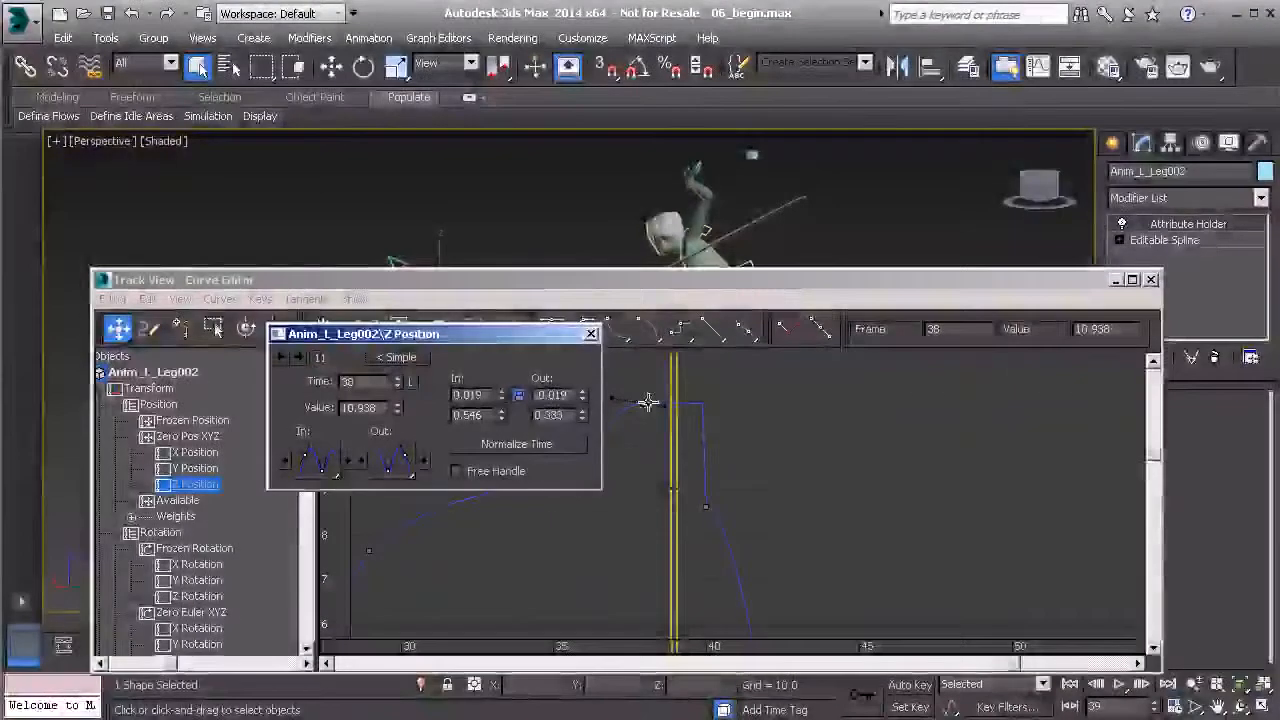
- Reset the frame 38 key's In and Out tangent values to 0.0, unlock them, and raise only the In handle to about 0.289
right_click(501, 395)
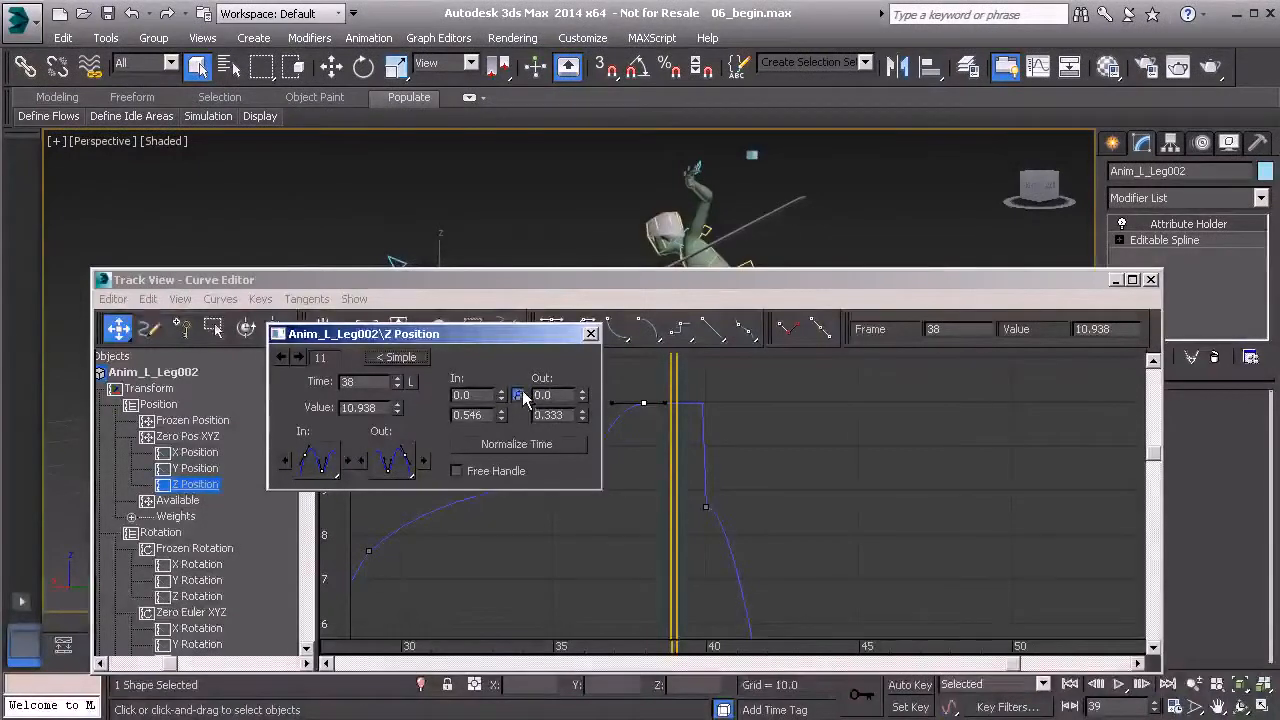
click(519, 396)
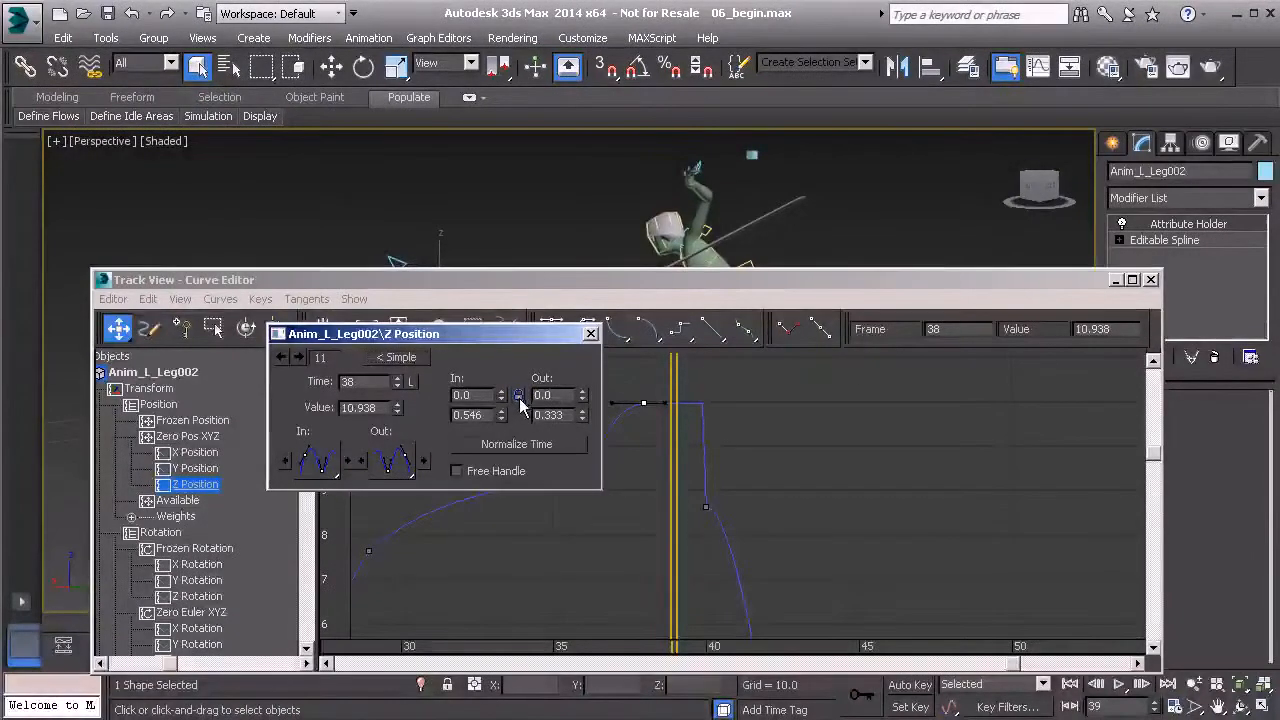
middle_drag(634, 439, 677, 443)
drag(655, 407, 659, 369)
drag(674, 459, 662, 418)
mouse_move(658, 358)
mouse_down()
mouse_move(665, 440)
mouse_move(665, 350)
mouse_up()
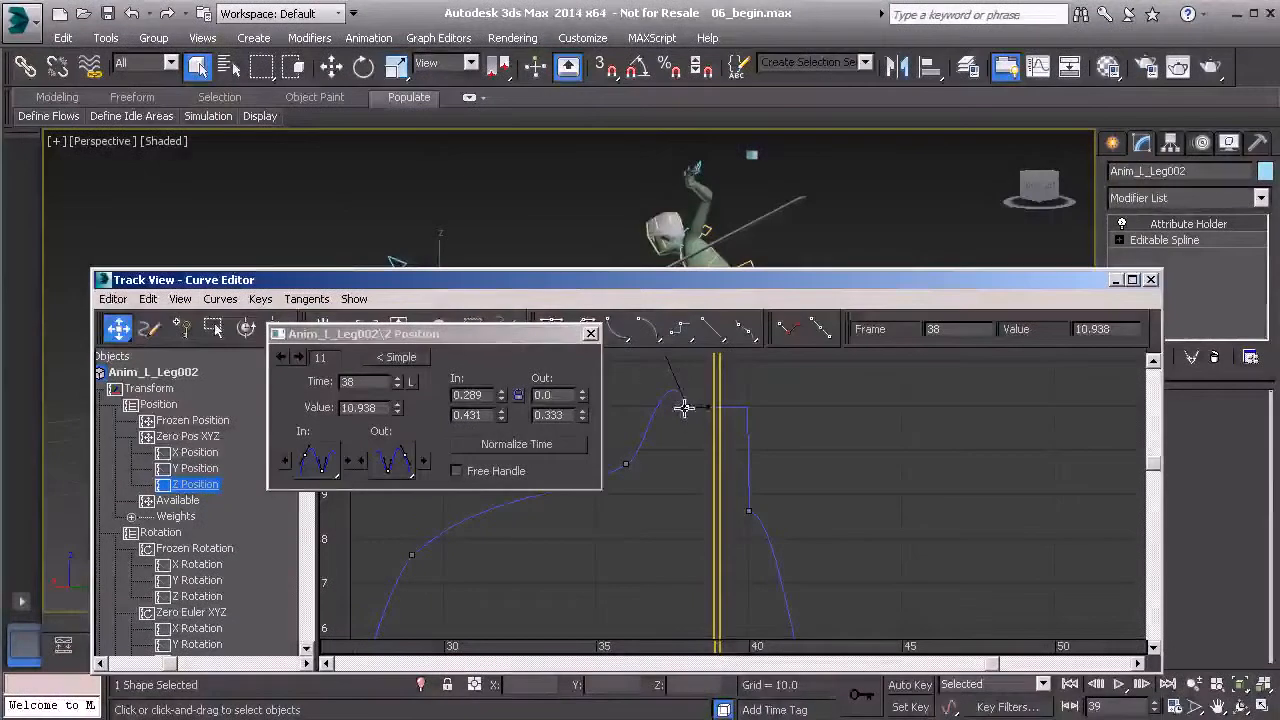
- Move the Curve Editor out of the way and scrub between frames 37 and 39 to check the leg's motion
drag(714, 400, 677, 400)
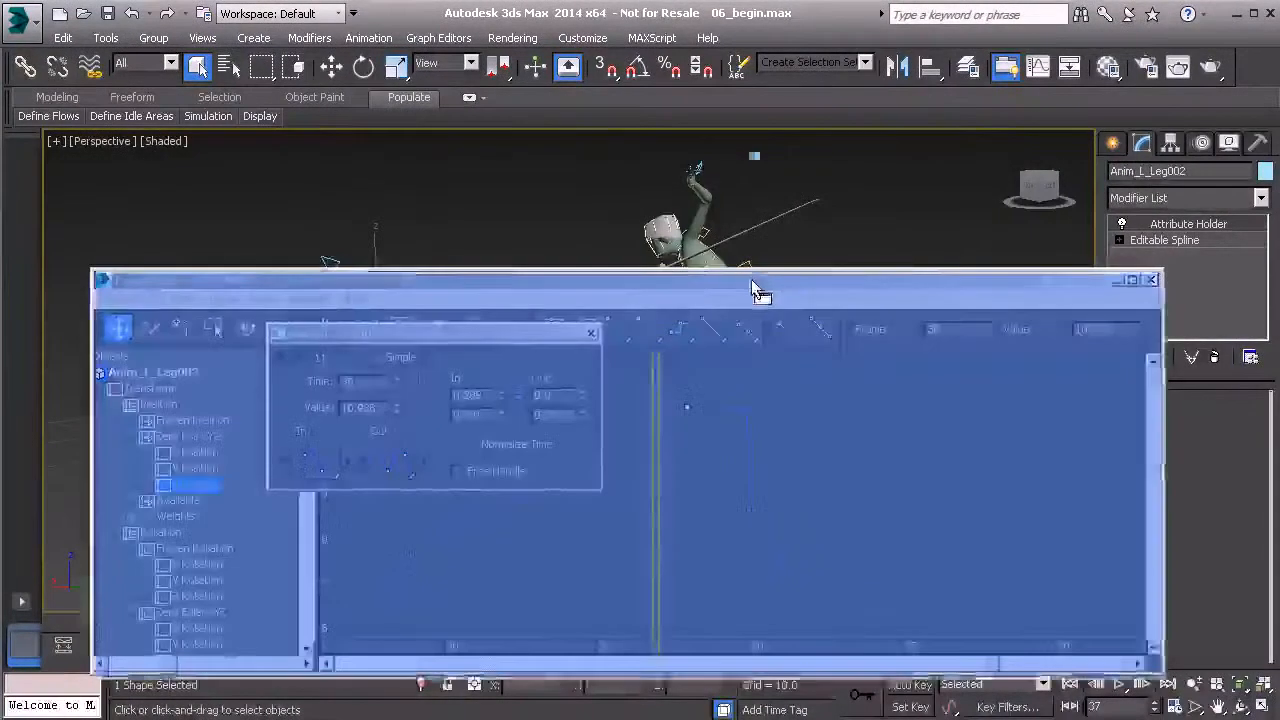
drag(752, 286, 754, 256)
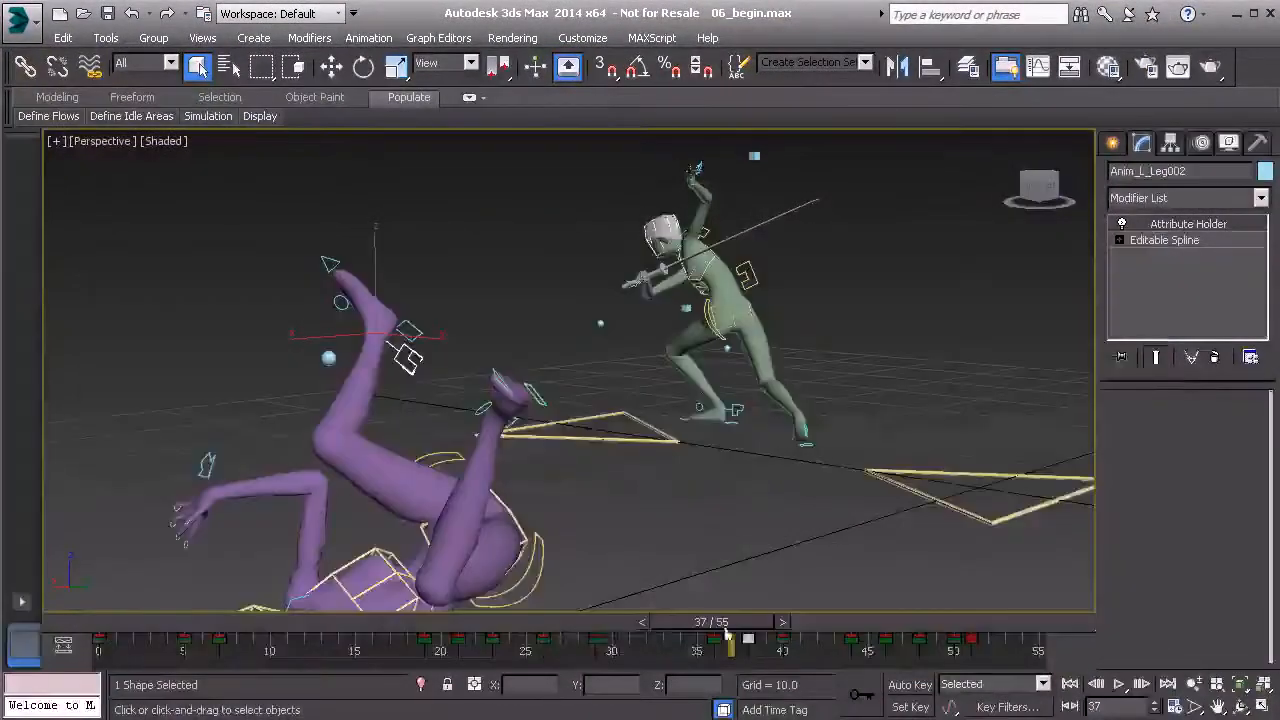
drag(727, 634, 772, 628)
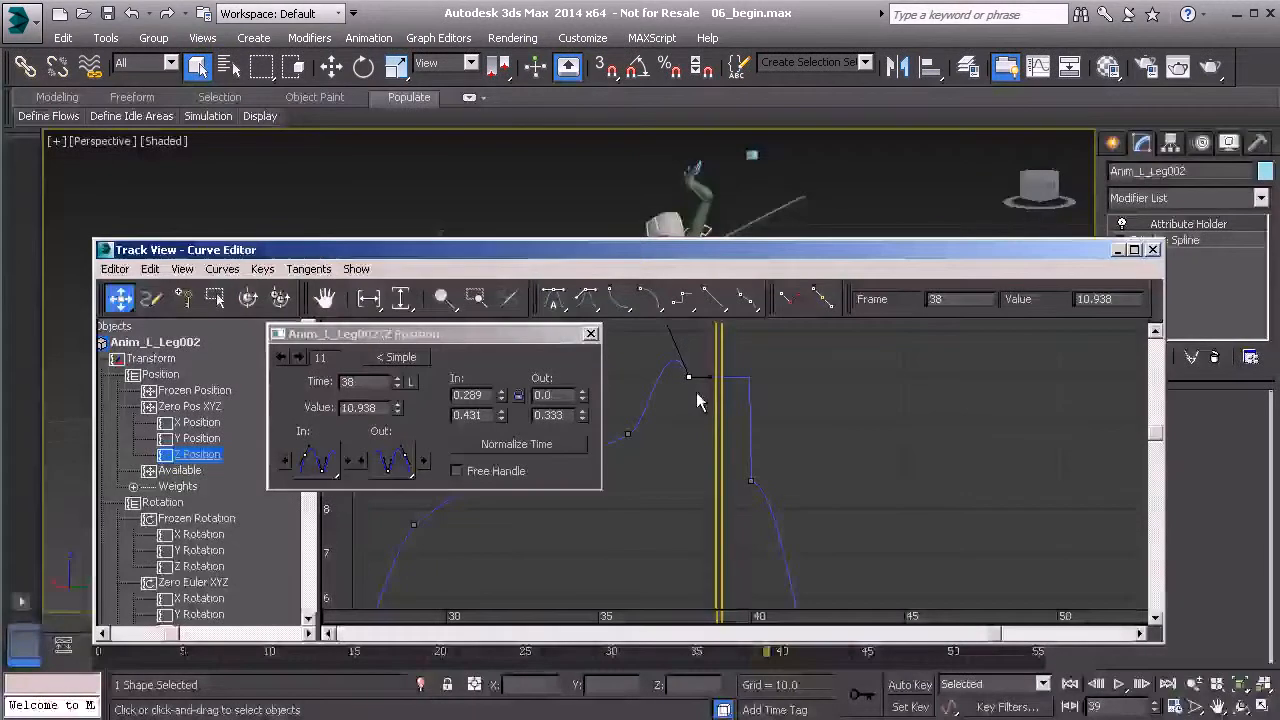
- Set the frame 38 key's In tangent length to 0.351, then switch the key's tangents to Auto
mouse_move(502, 417)
mouse_down()
mouse_move(501, 402)
mouse_move(502, 457)
mouse_move(506, 383)
mouse_move(505, 400)
mouse_up()
drag(496, 351, 502, 420)
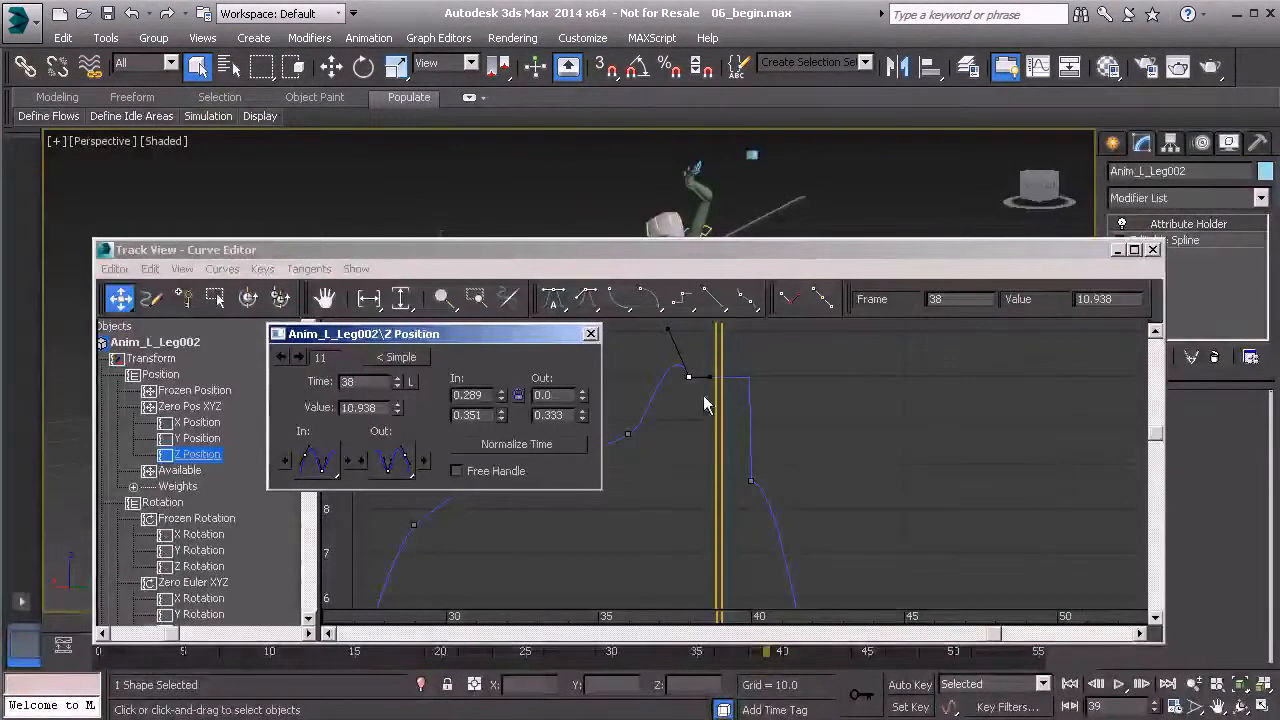
click(553, 298)
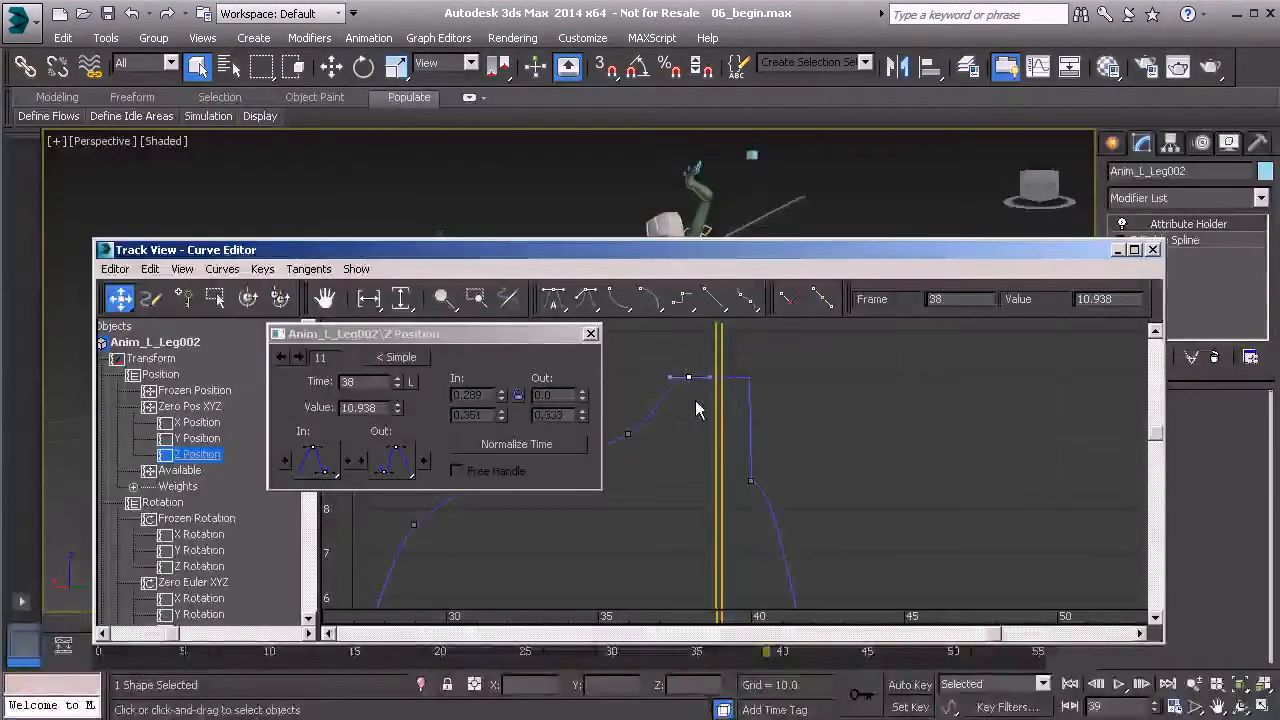
- Try raising only the In handle of the frame 38 key twice, undoing each change
drag(670, 377, 670, 338)
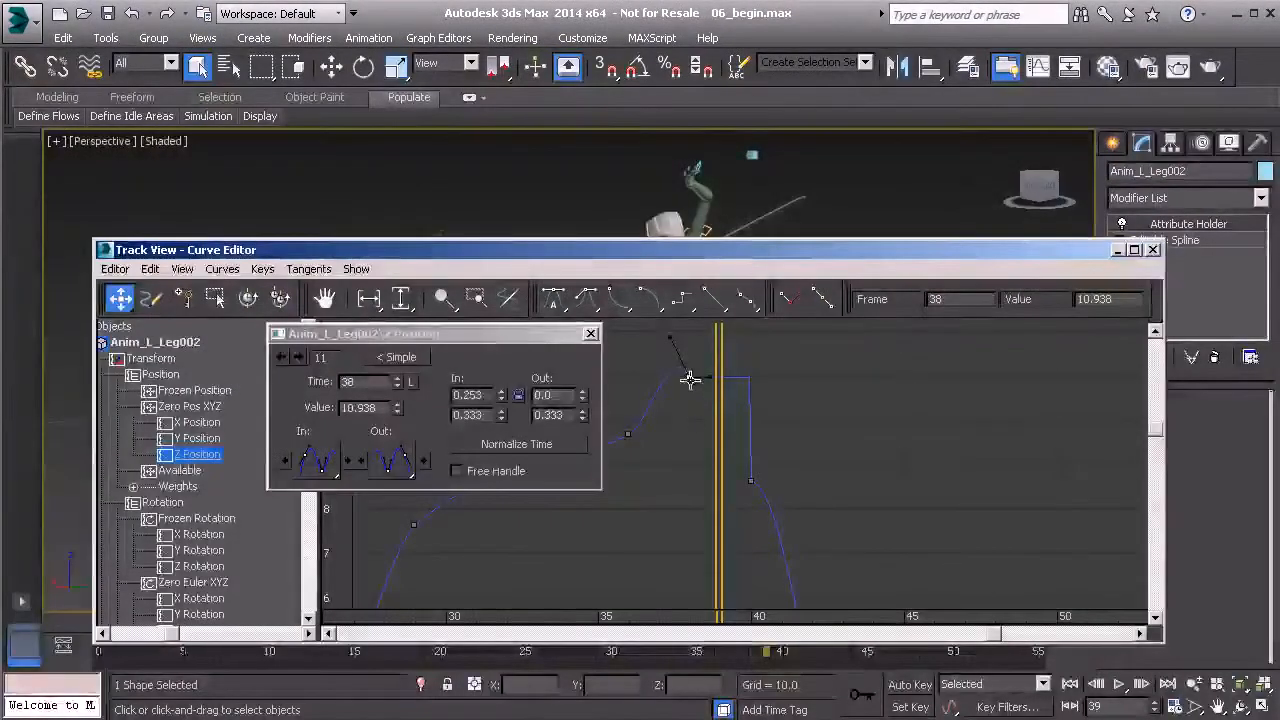
key(ctrl+z)
click(690, 378)
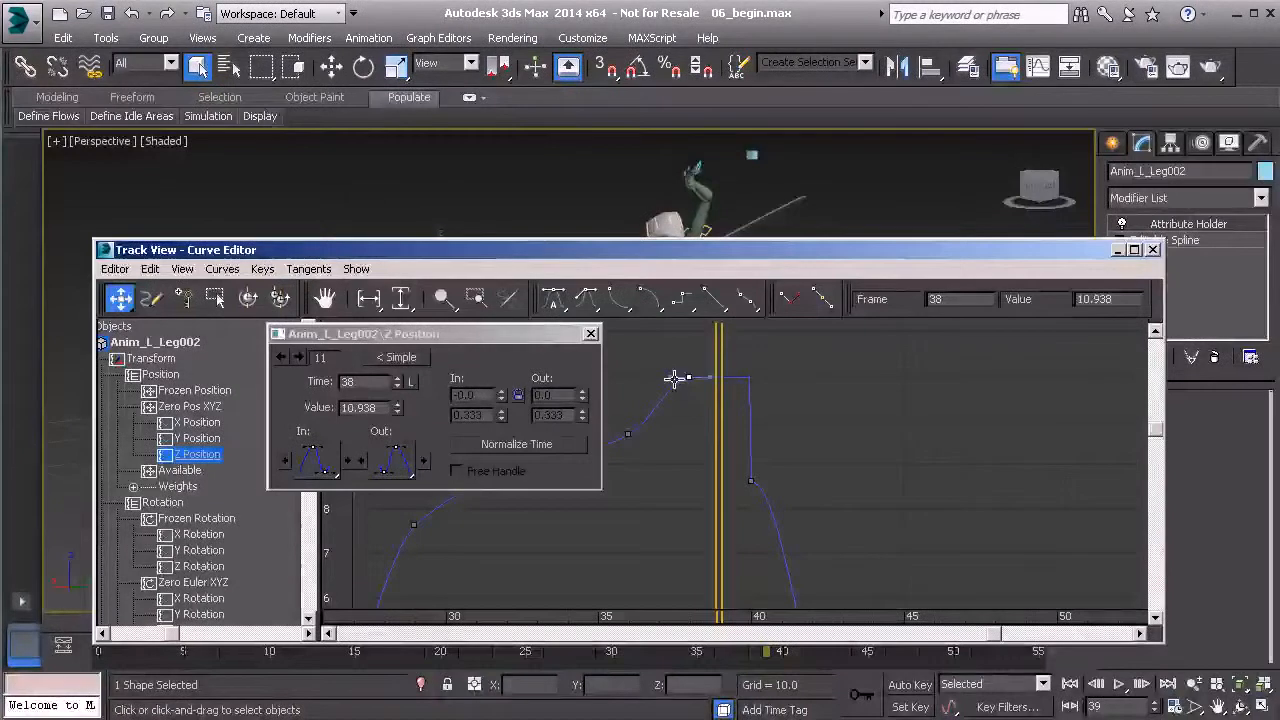
drag(674, 378, 675, 345)
key(ctrl+z)
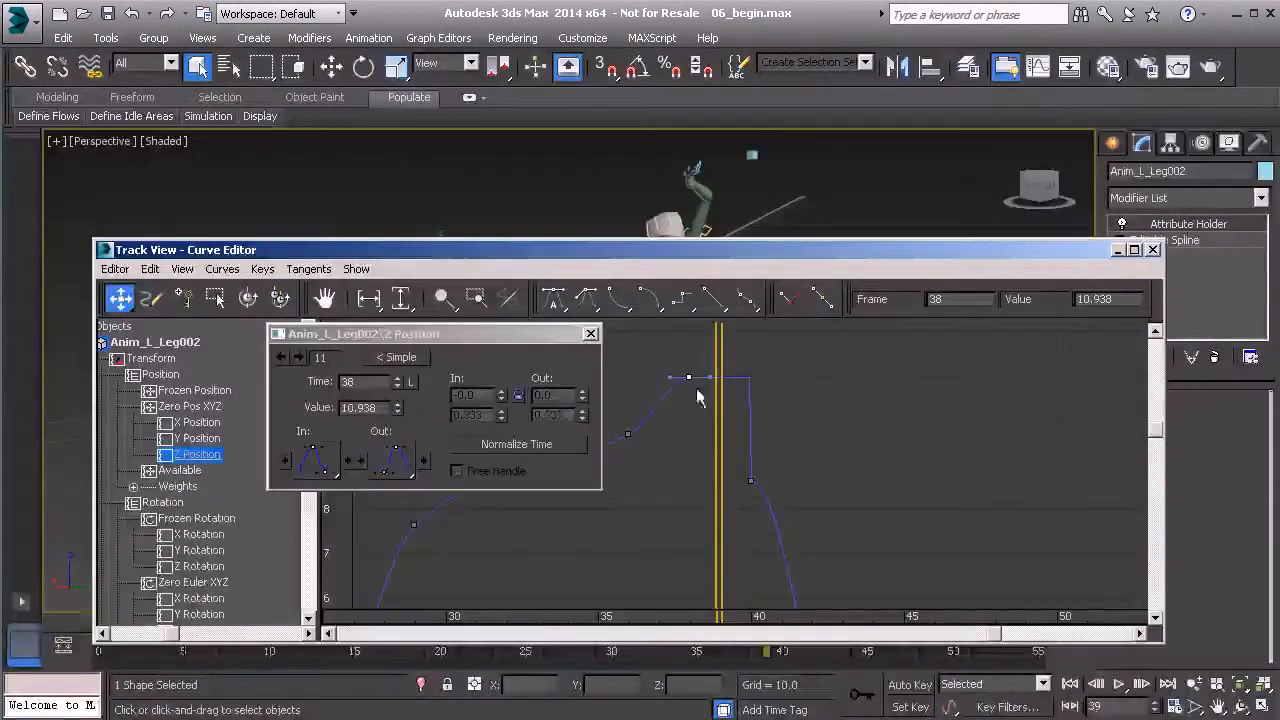
- Unify the frame 38 key's tangents, check their lock setting, and close the key information dialog
click(308, 269)
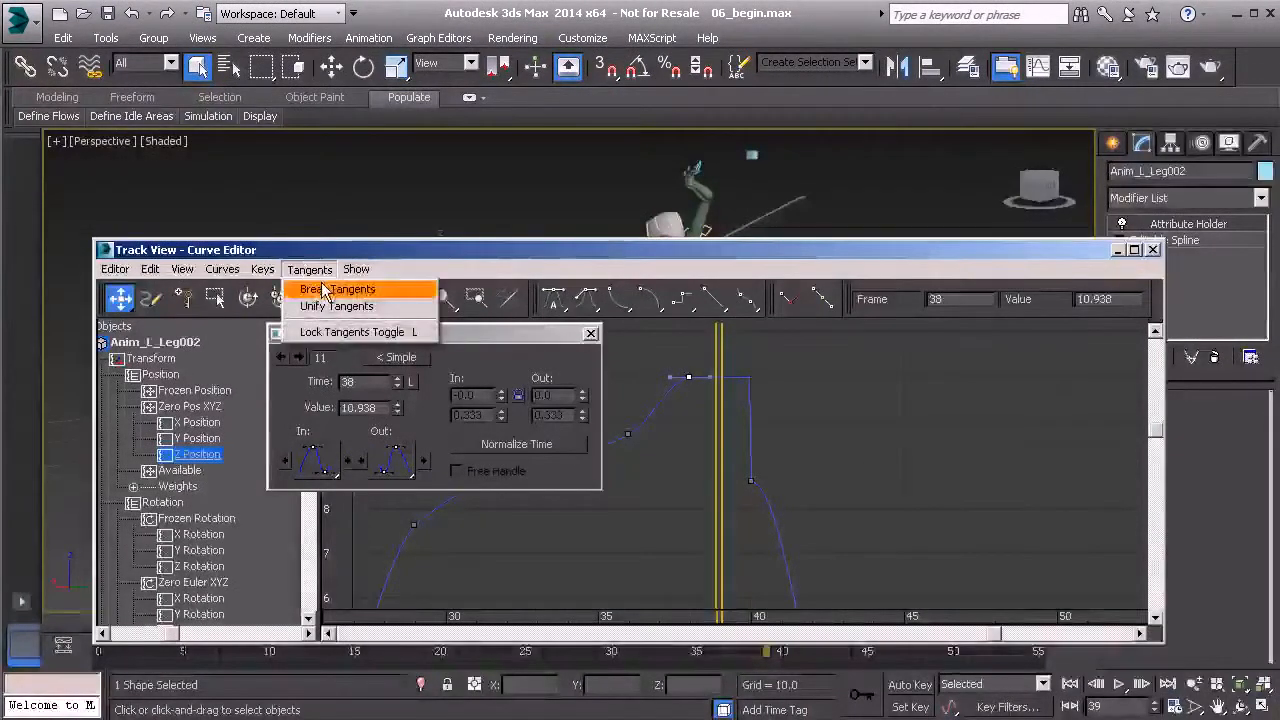
click(327, 307)
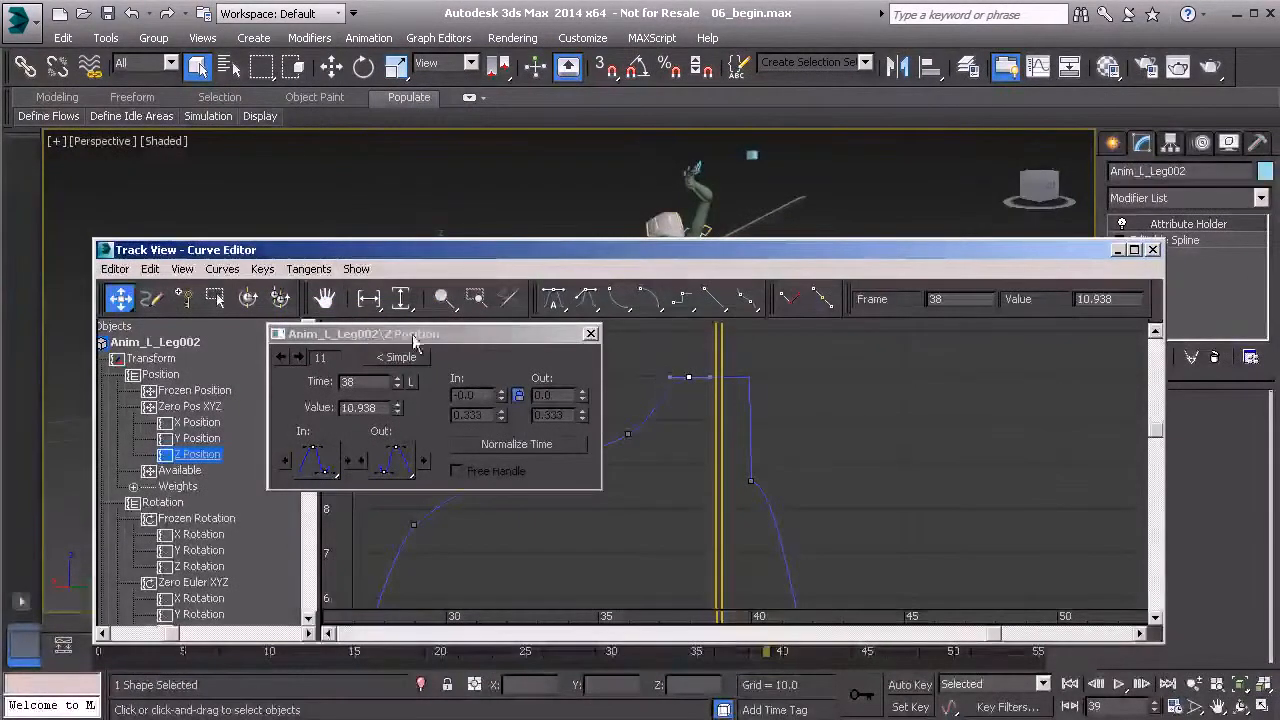
click(519, 396)
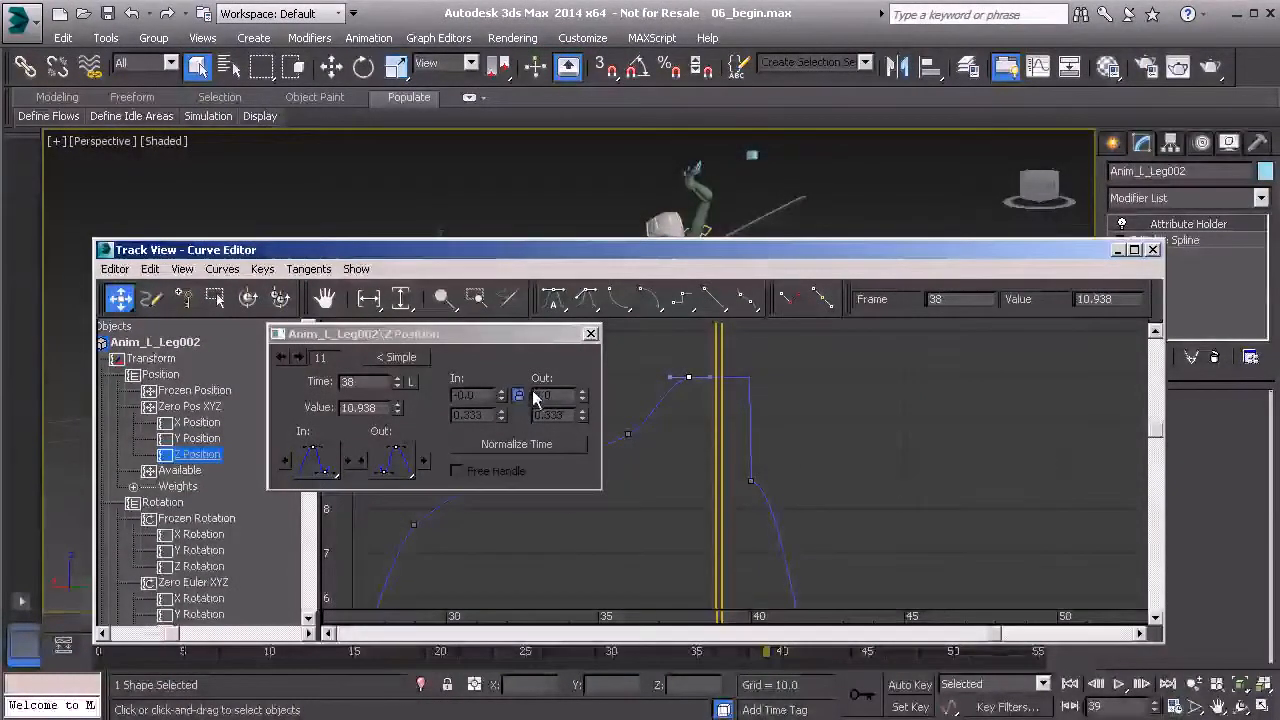
click(590, 333)
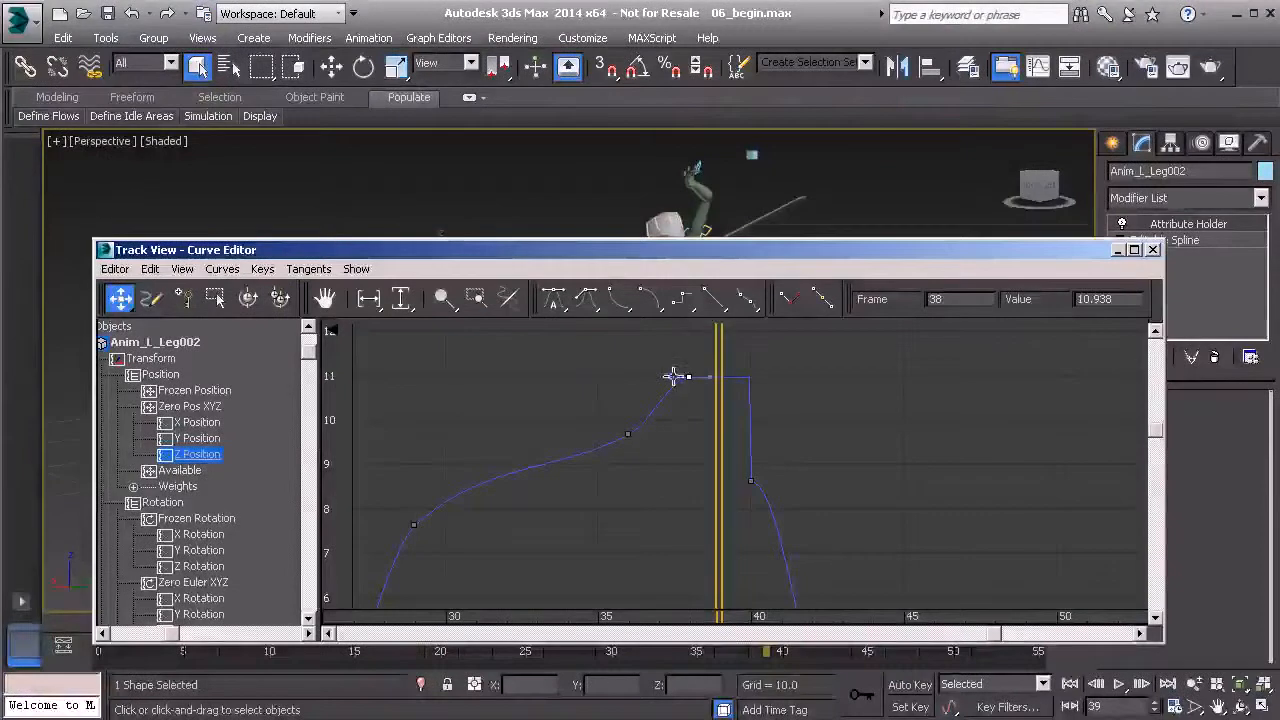
- Try tilting the frame 38 key's unified tangent handles and undo the change
mouse_move(673, 423)
mouse_down()
mouse_move(654, 352)
mouse_move(674, 420)
mouse_up()
drag(644, 346, 656, 428)
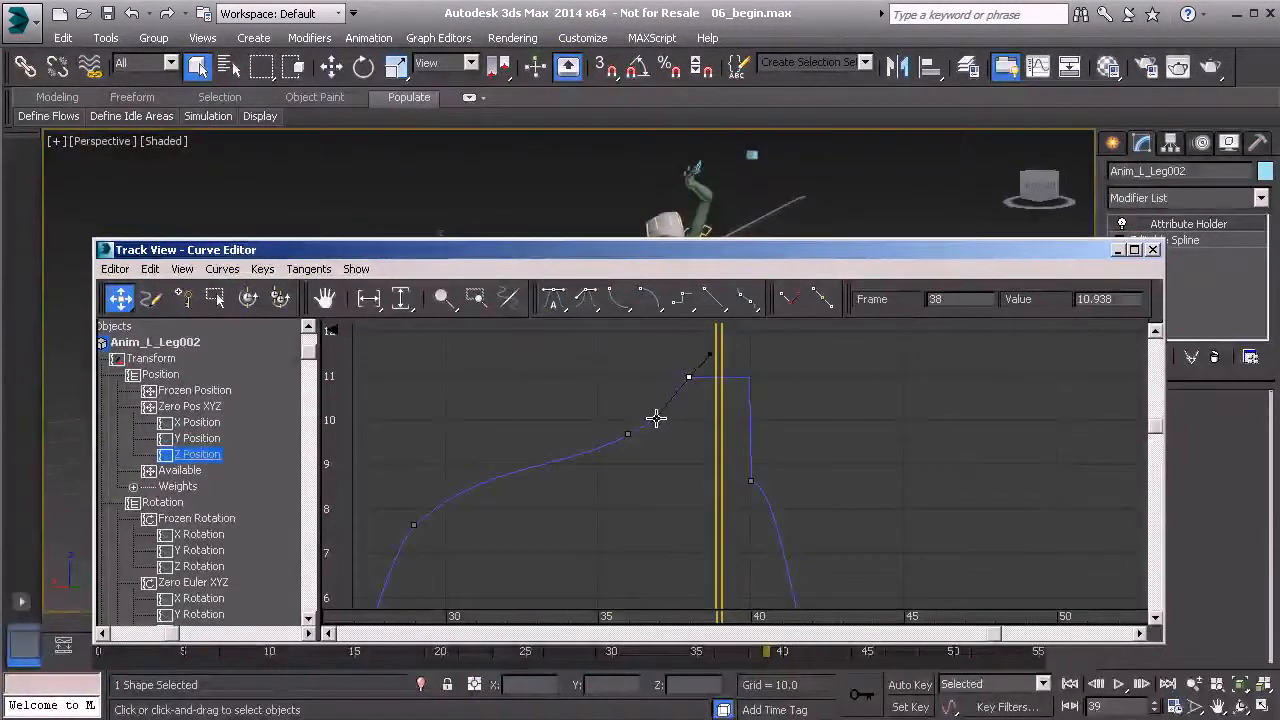
key(ctrl+z)
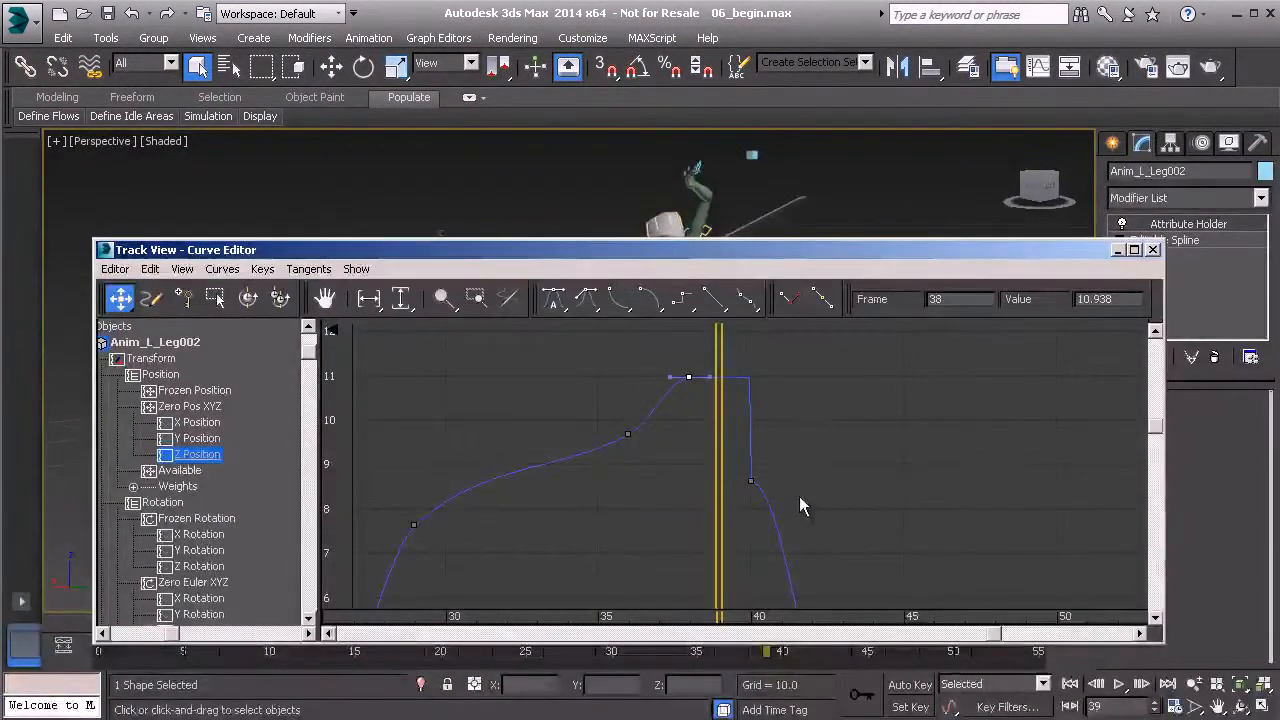
- Break the tangents of the frame 38 and frame 40 keys and raise one handle on each independently
drag(823, 508, 672, 343)
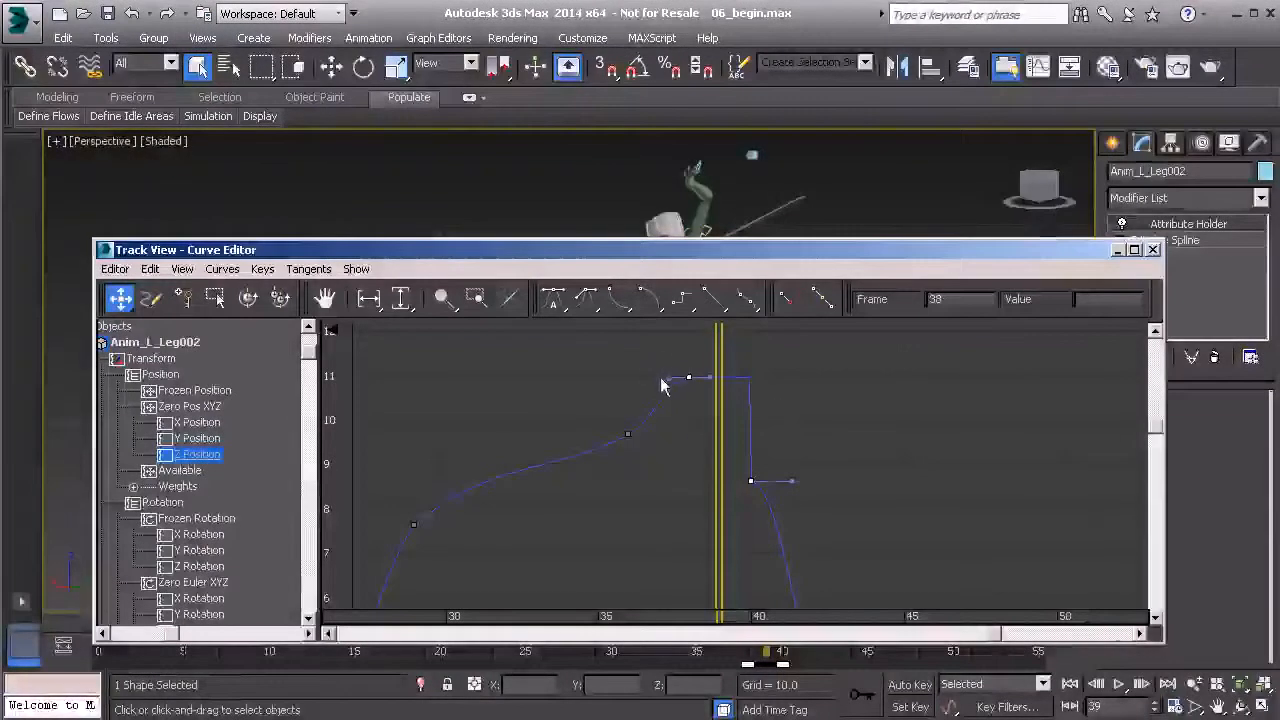
click(790, 302)
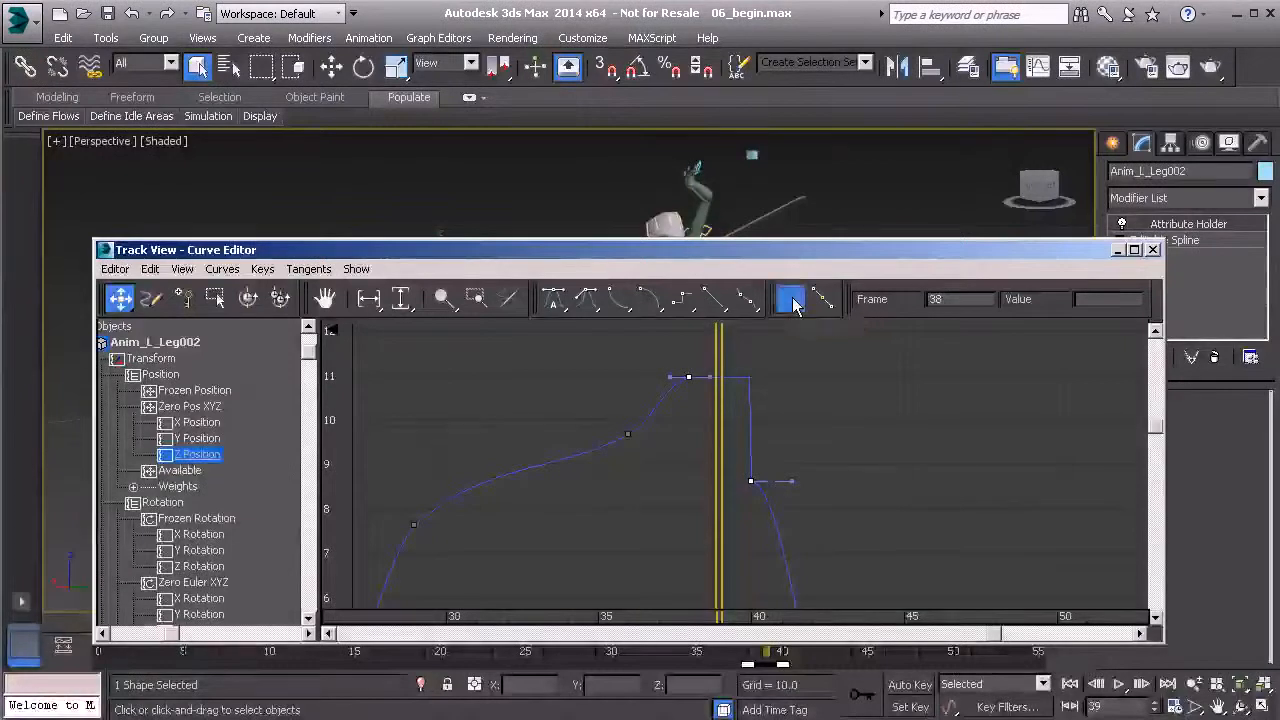
drag(774, 420, 785, 459)
- Select the keys at frames 36, 38 and 40 and set their tangents to Auto
drag(625, 340, 797, 533)
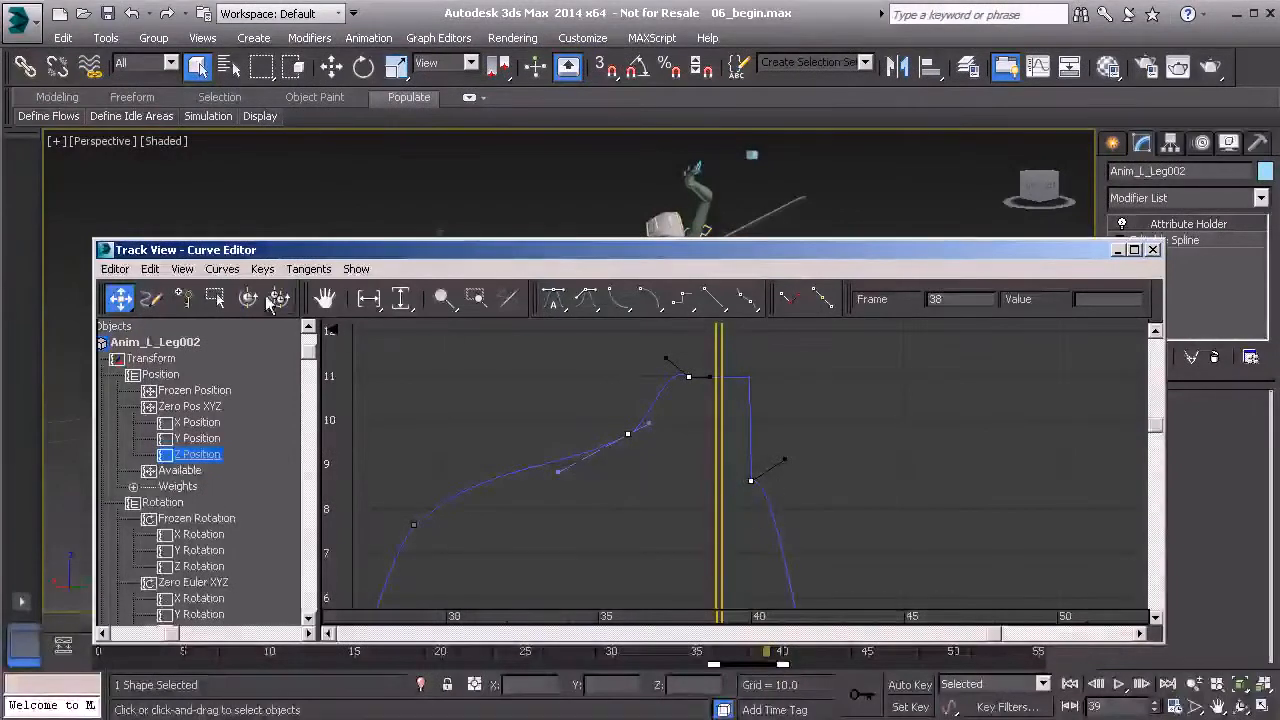
click(308, 269)
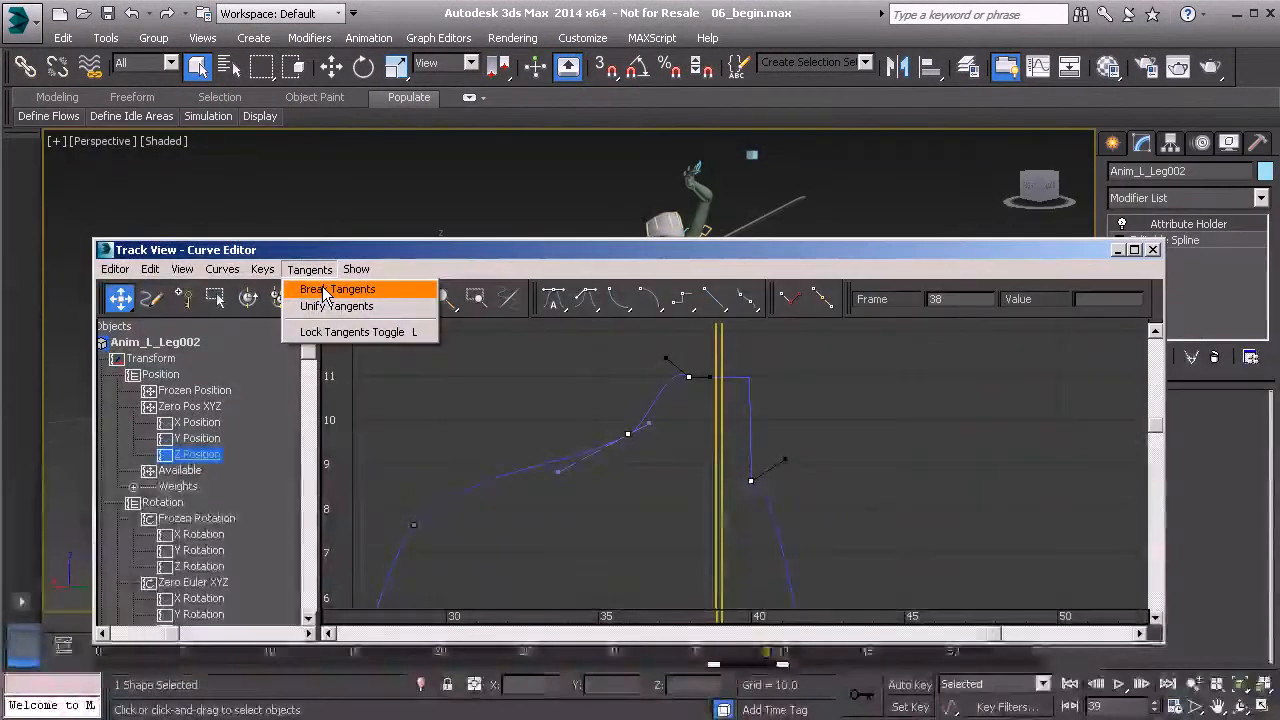
click(853, 510)
drag(856, 528, 612, 355)
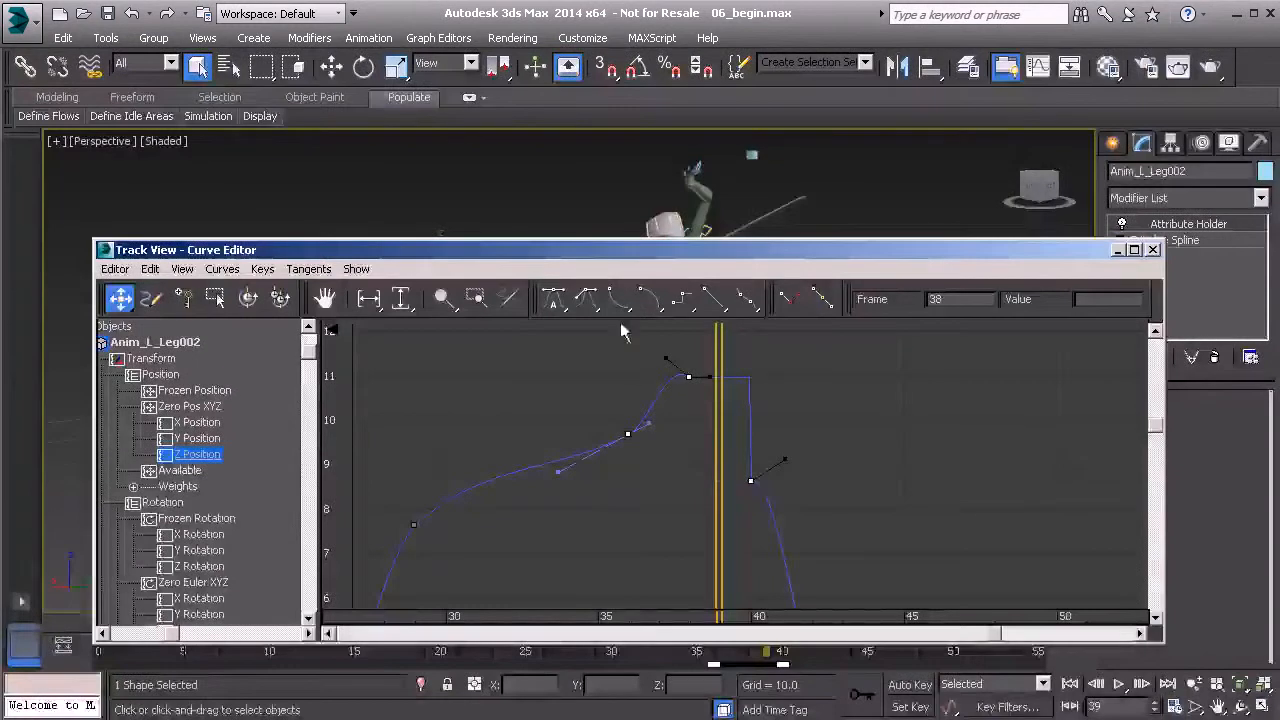
click(556, 306)
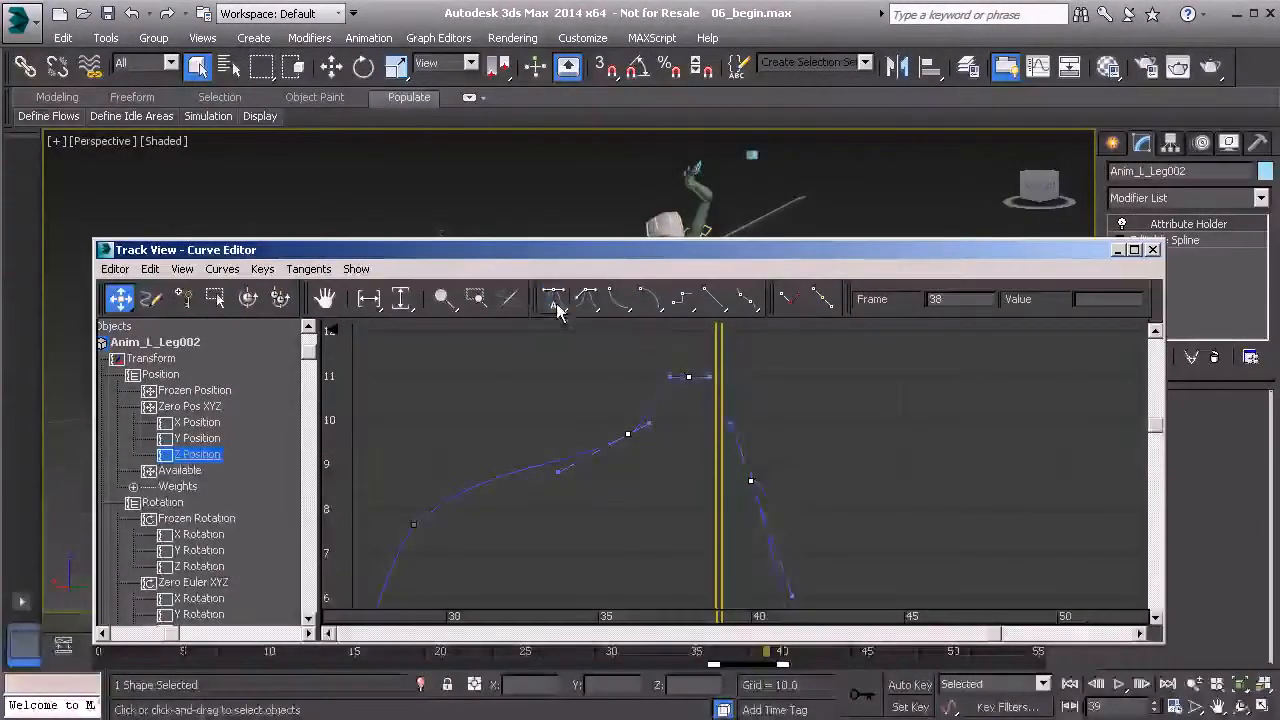
- Delete the frame 38 key from the Z Position curve
click(805, 424)
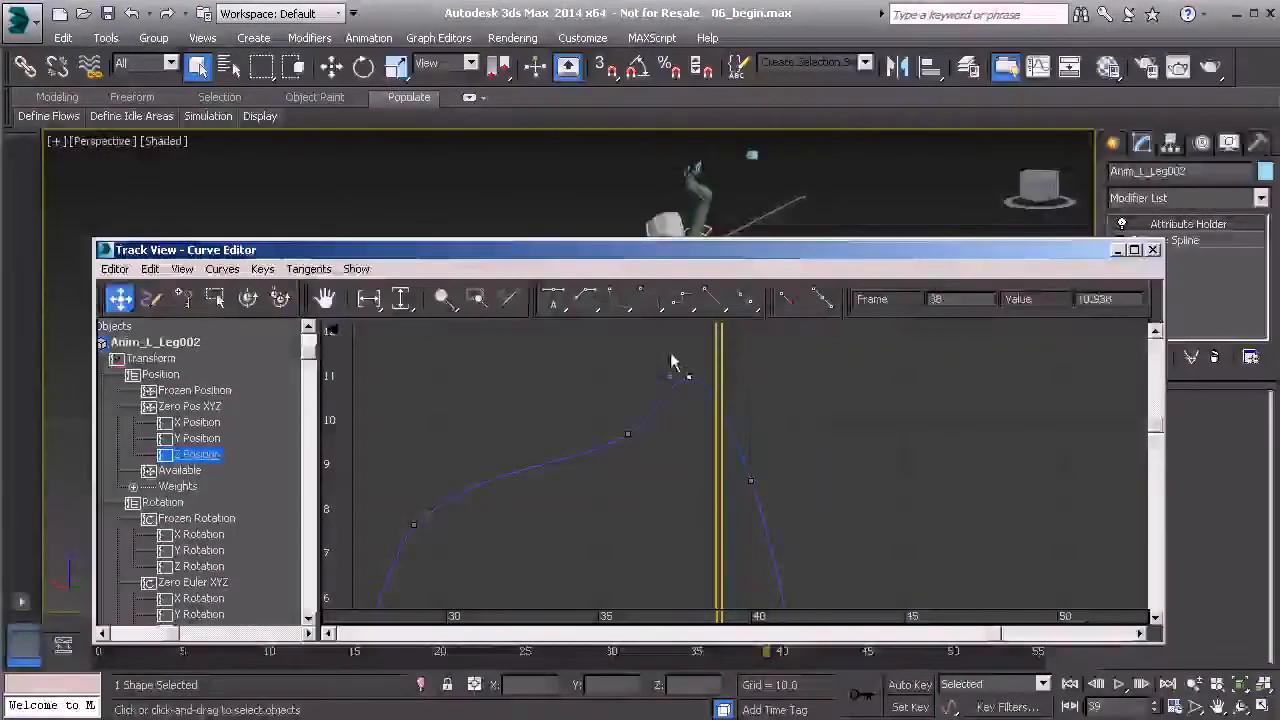
click(689, 377)
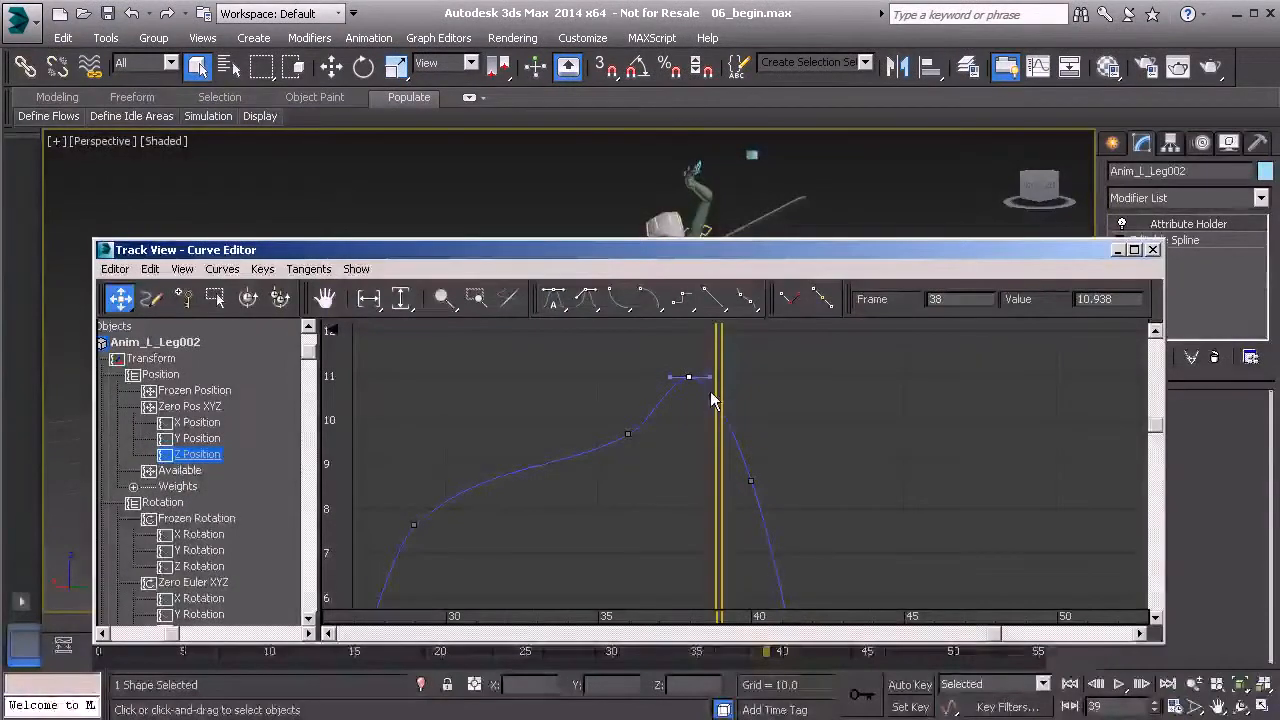
key(Delete)
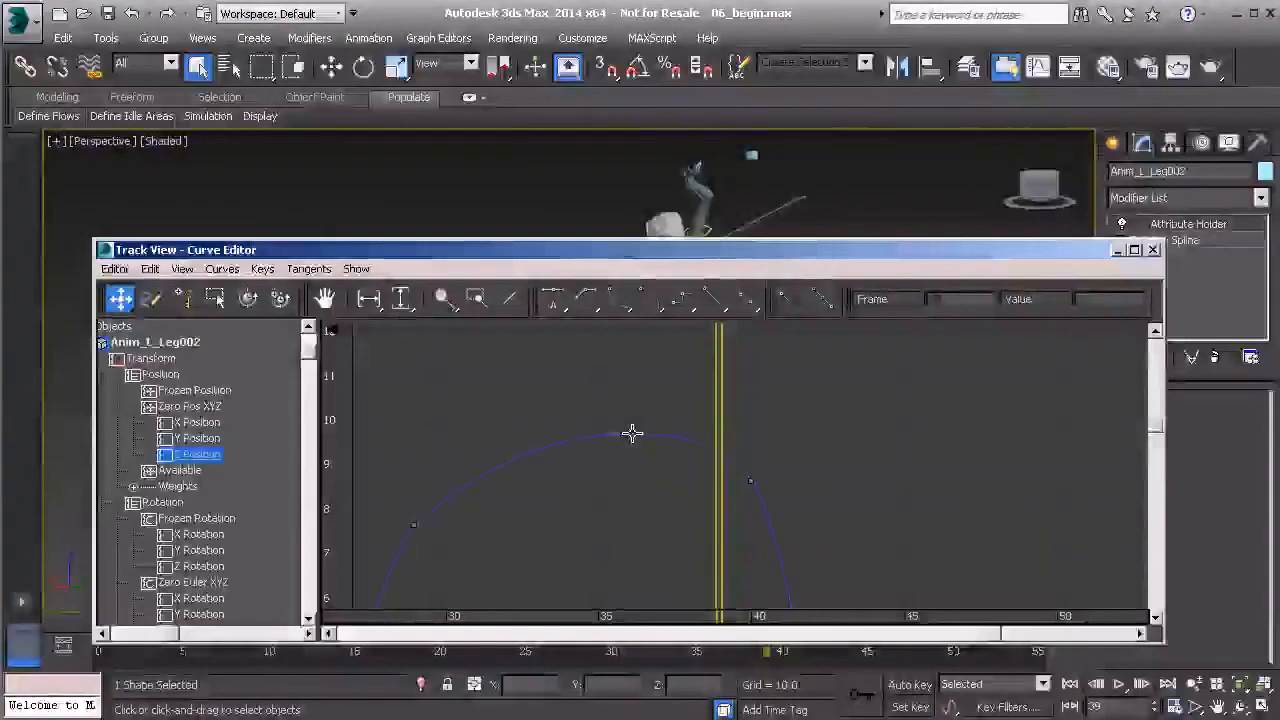
- Lengthen and steepen the frame 36 key's tangent so the curve peaks at about 11 near frame 39
click(632, 434)
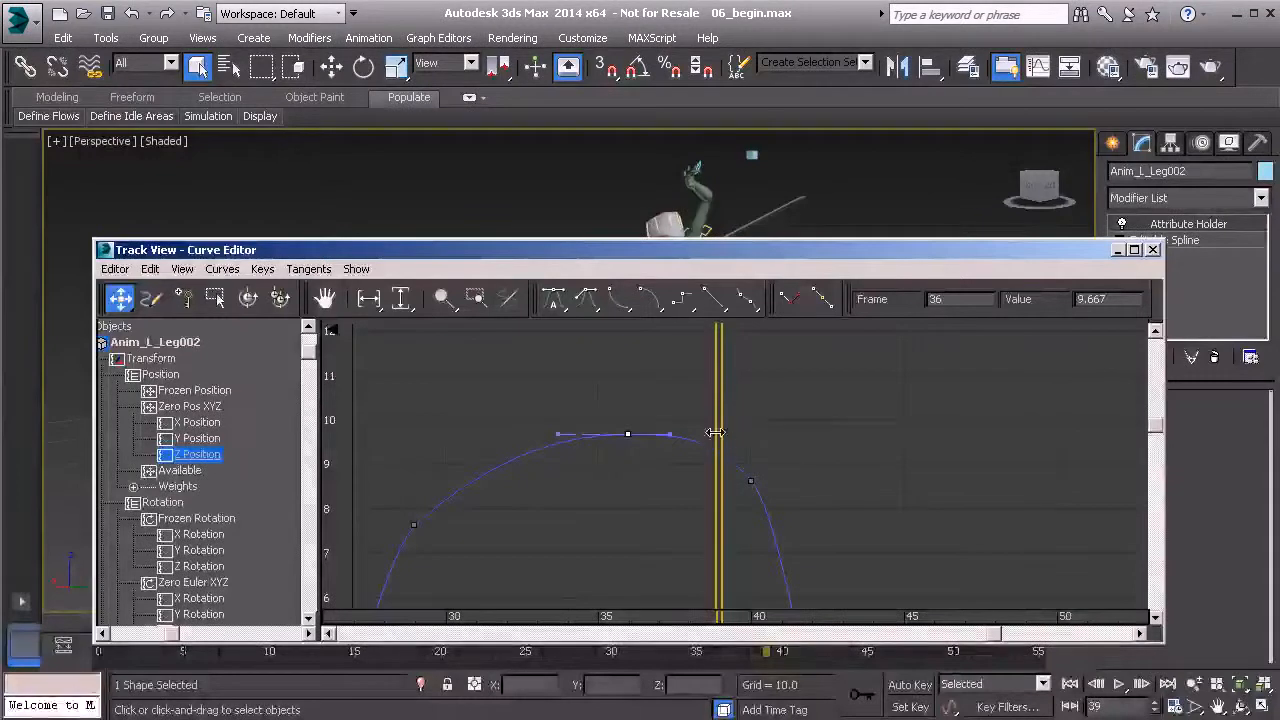
middle_drag(766, 497, 829, 445)
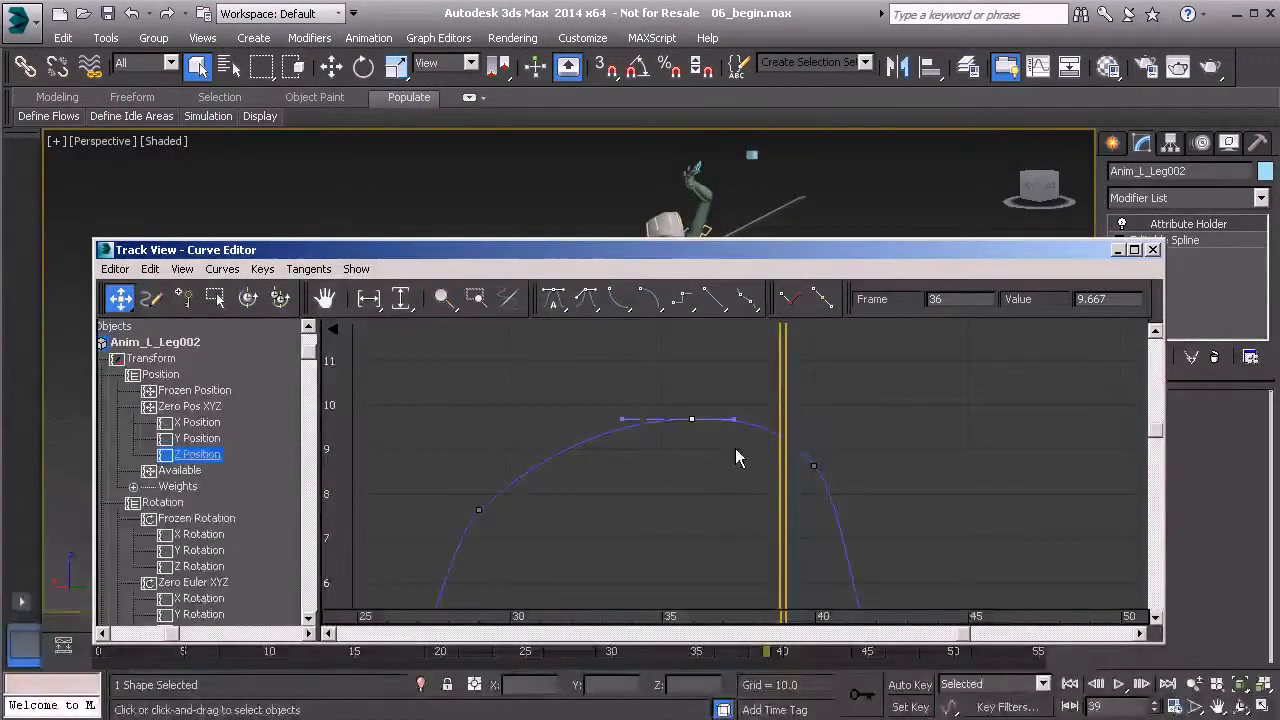
drag(736, 421, 810, 318)
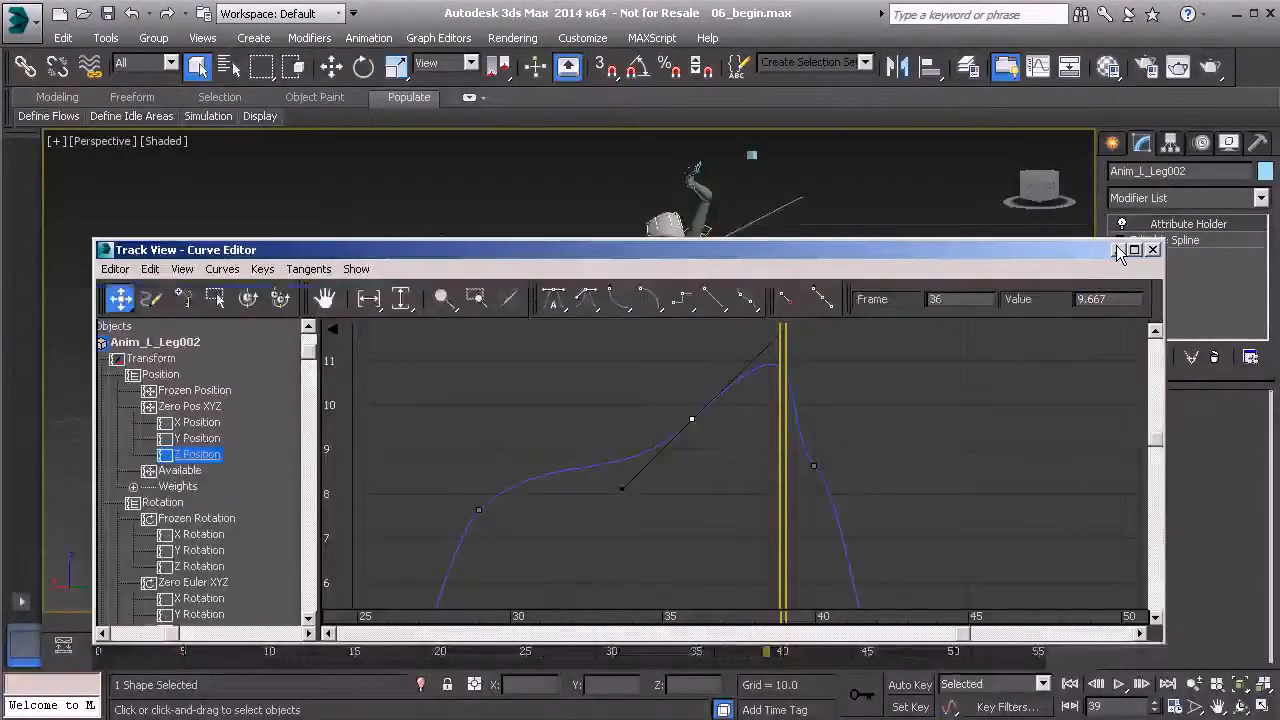
- Hide the Curve Editor and scrub around frames 37 to 39 to review how the leg moves with the reshaped curve
click(1152, 249)
drag(755, 622, 735, 650)
key(q)
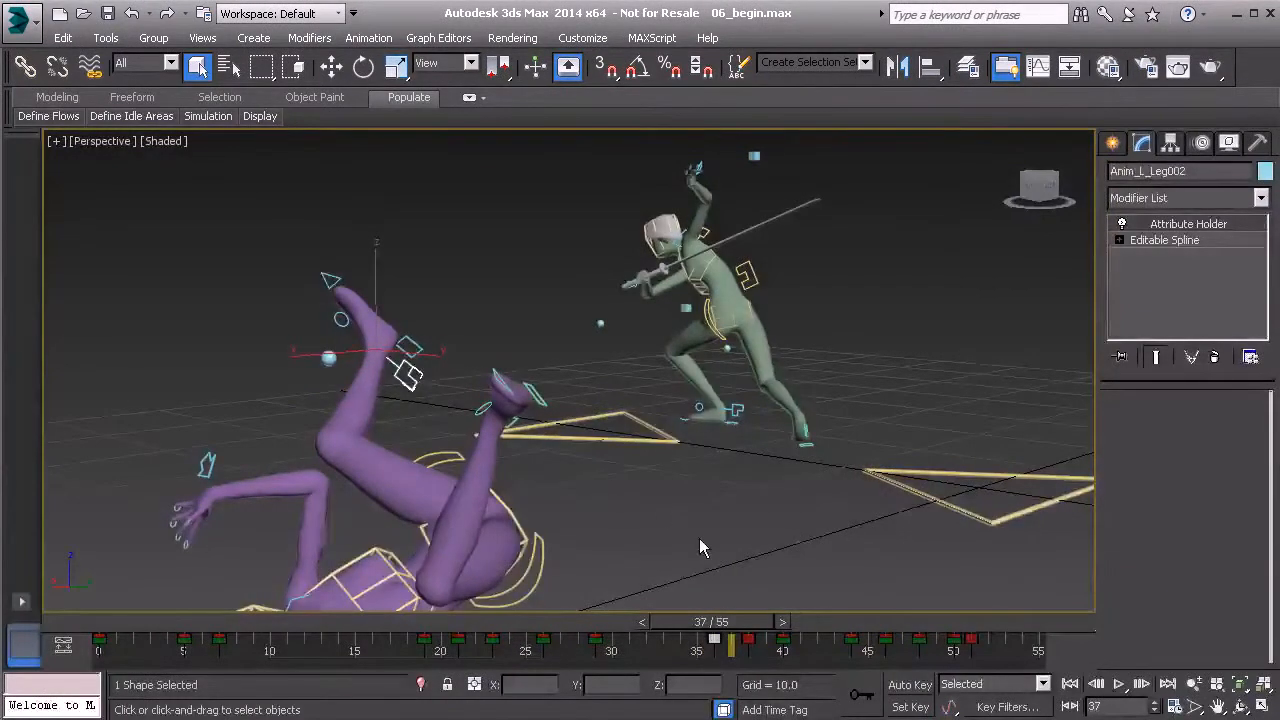
drag(716, 624, 762, 625)
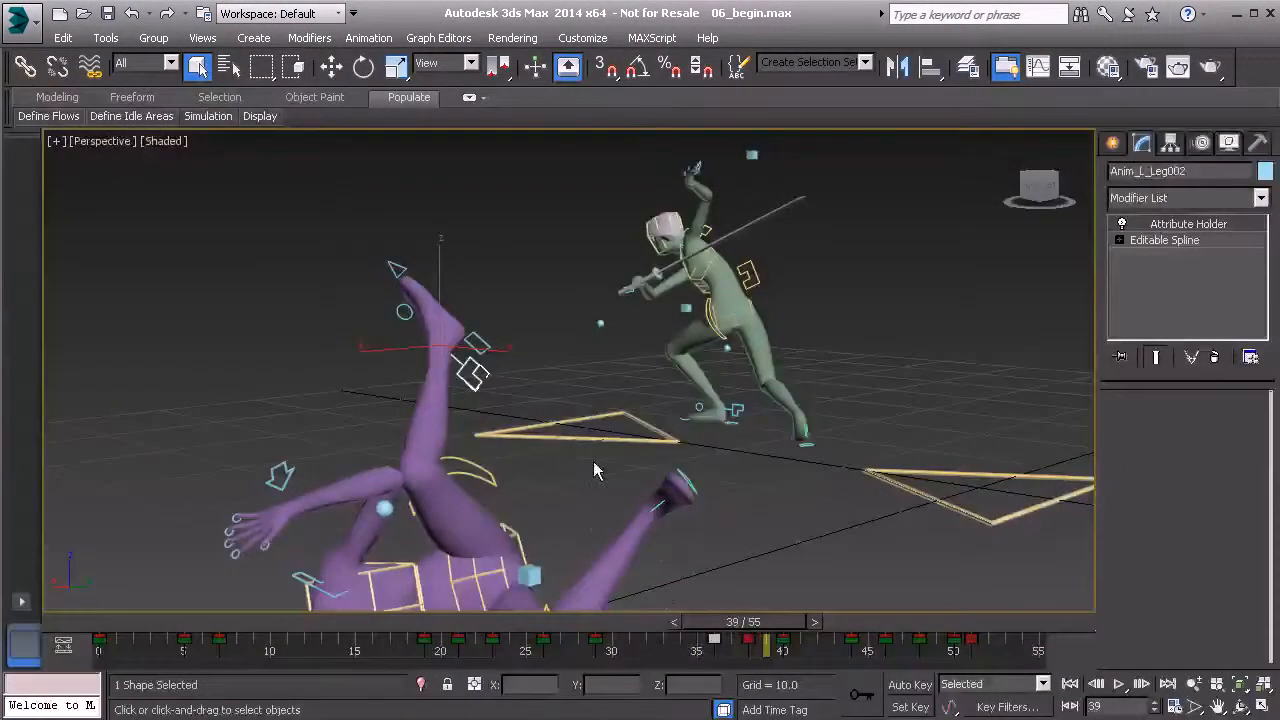
mouse_move(816, 625)
mouse_down()
mouse_move(704, 632)
mouse_move(816, 632)
mouse_up()
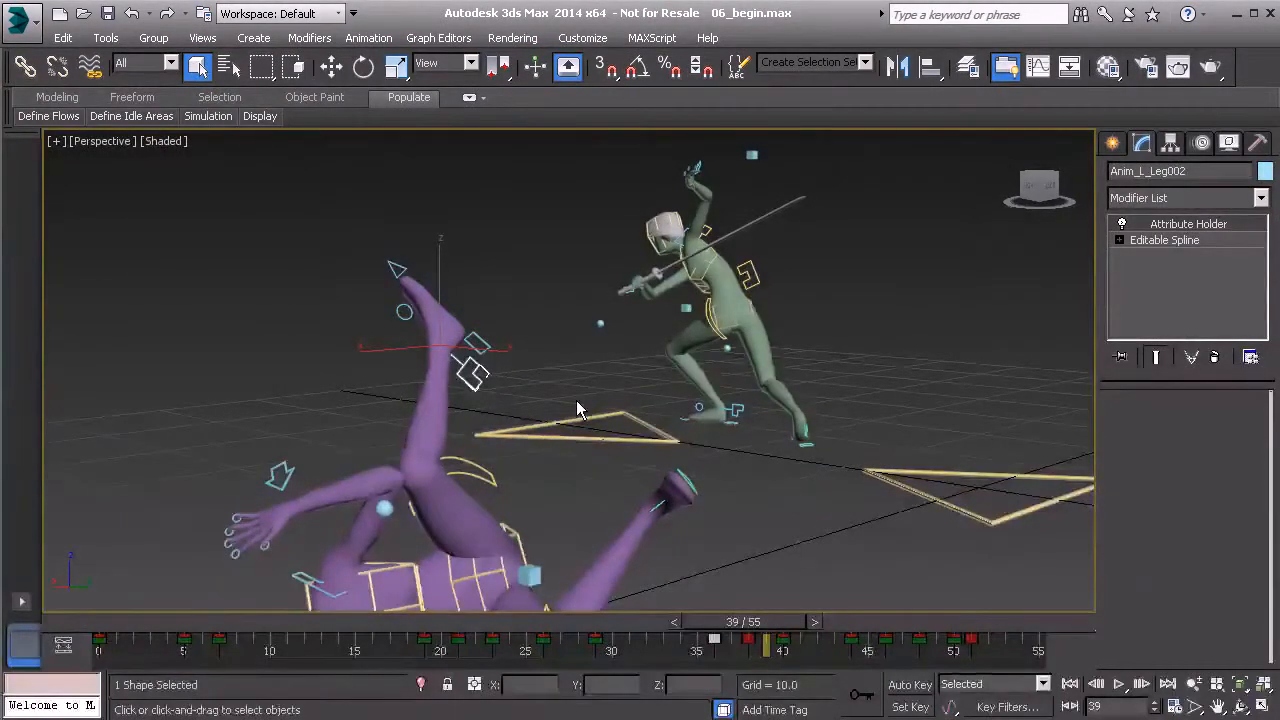
mouse_move(745, 621)
mouse_down()
mouse_move(761, 620)
mouse_move(632, 621)
mouse_move(758, 621)
mouse_up()
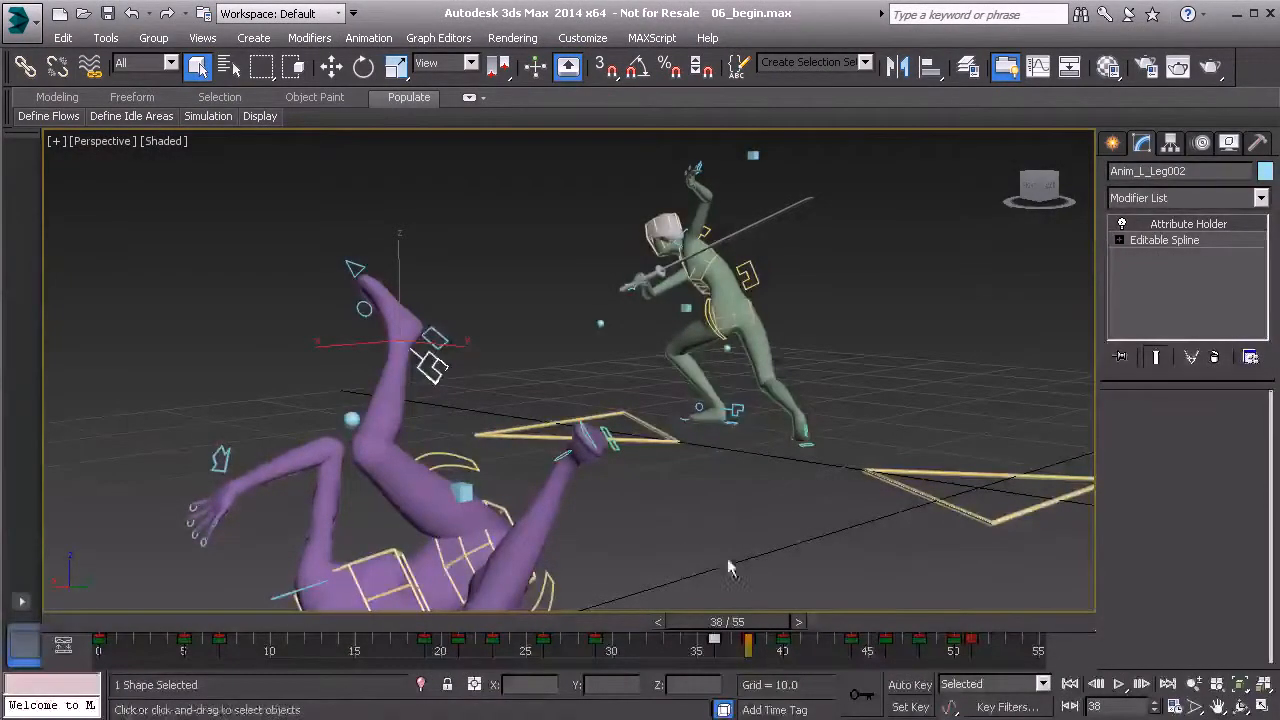
drag(725, 622, 790, 636)
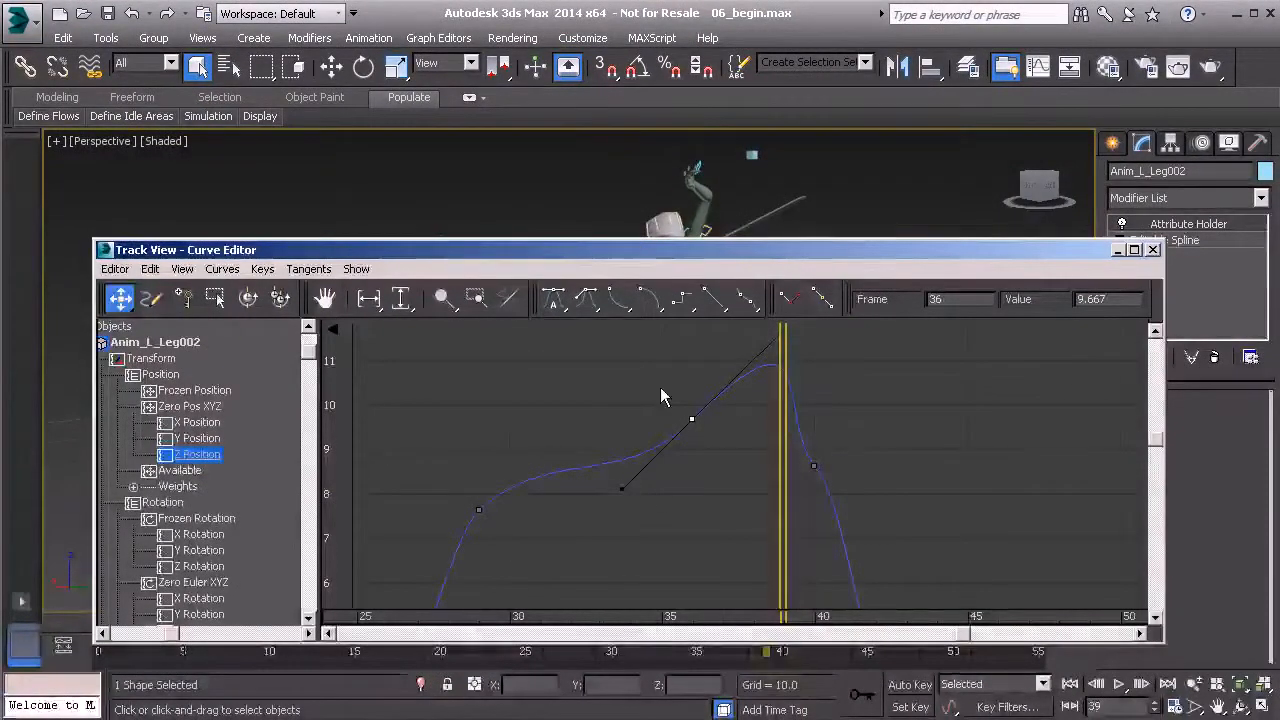
- Raise the frame 40 key on the Z Position curve to a value of about 8.833
drag(812, 466, 813, 456)
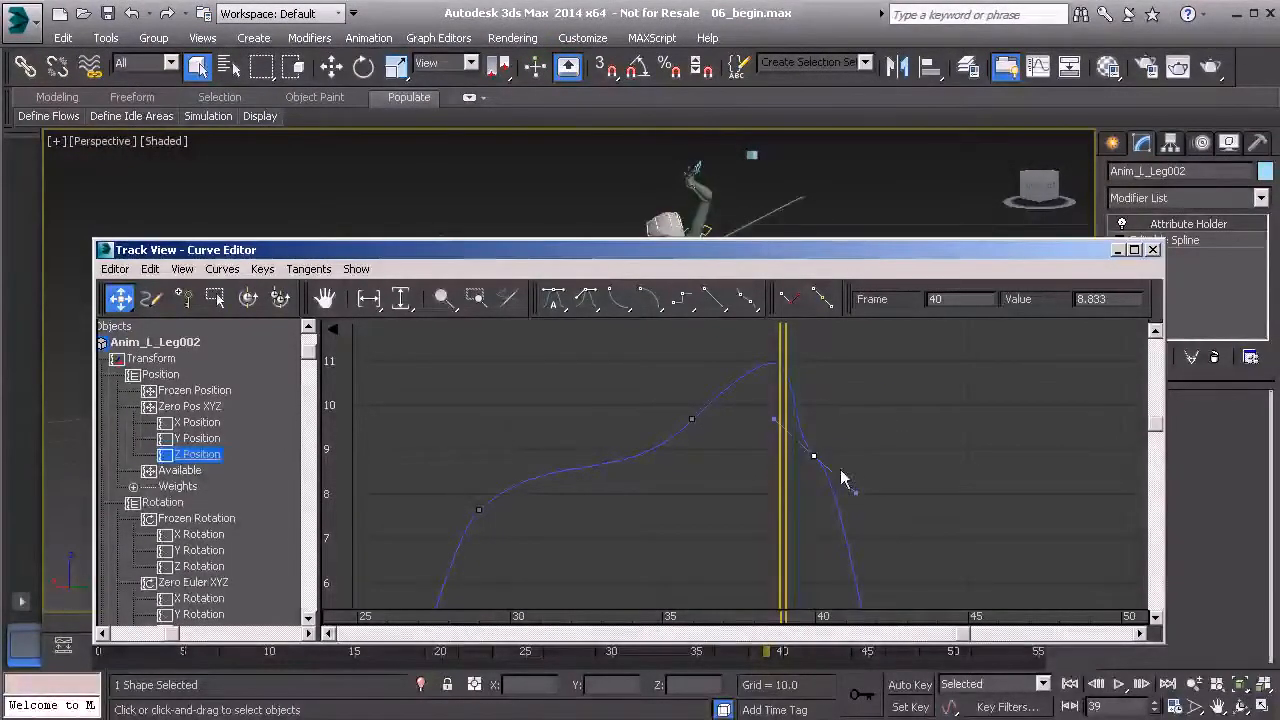